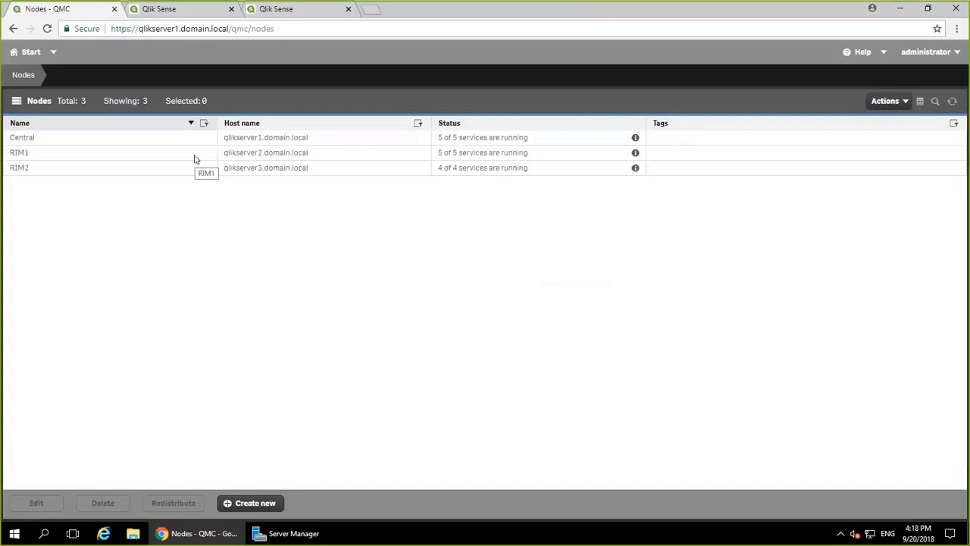
Go to the Tasks overview and examine the error status details of the Reloads Monitor reload task.
left_click(27, 53)
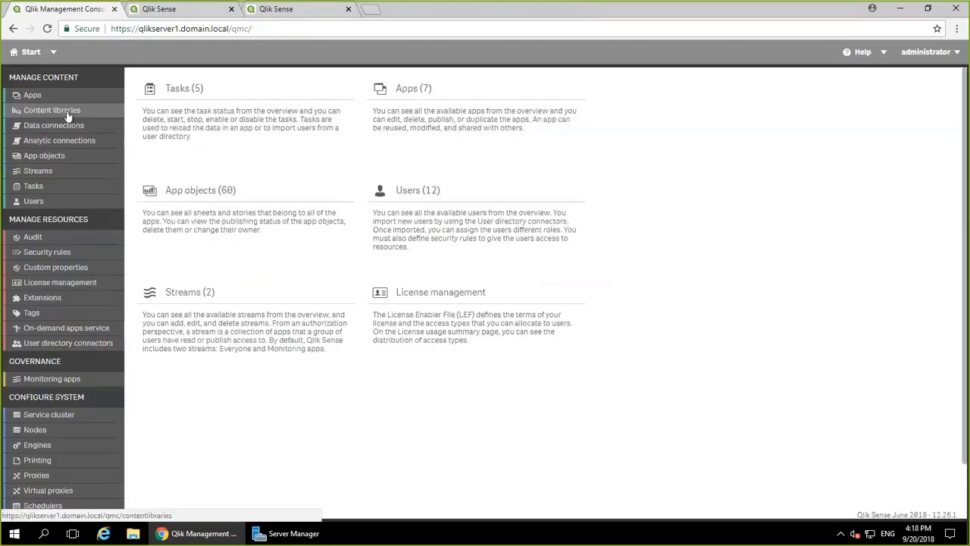
left_click(54, 193)
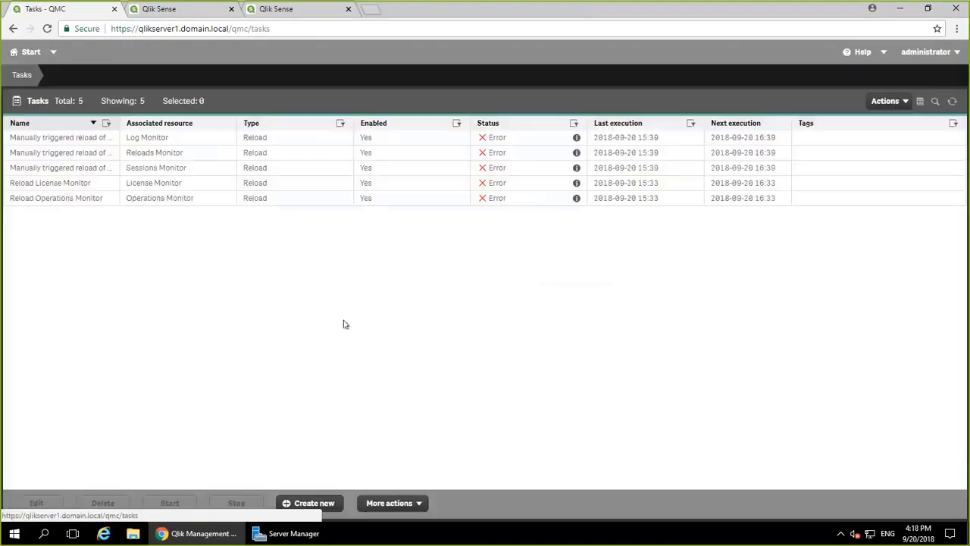
left_click(575, 154)
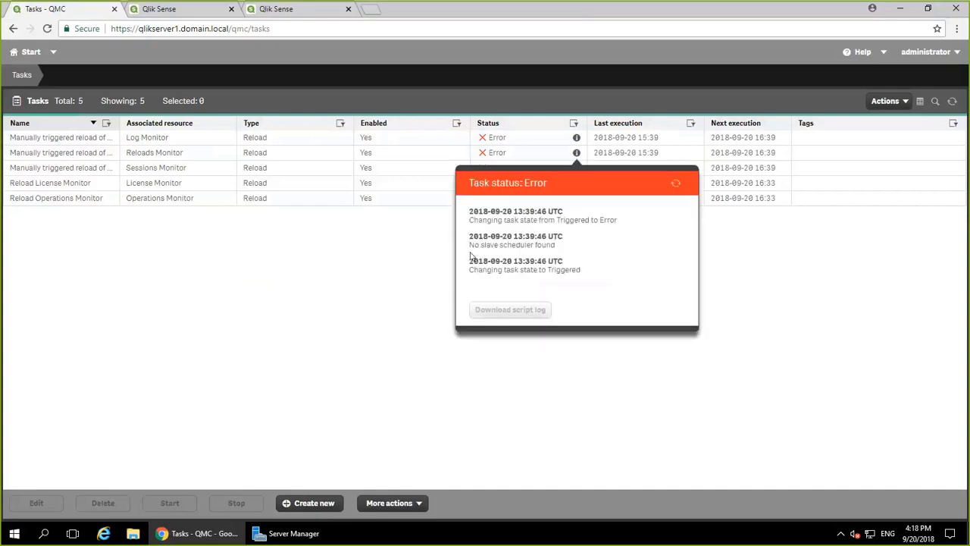
left_click(321, 290)
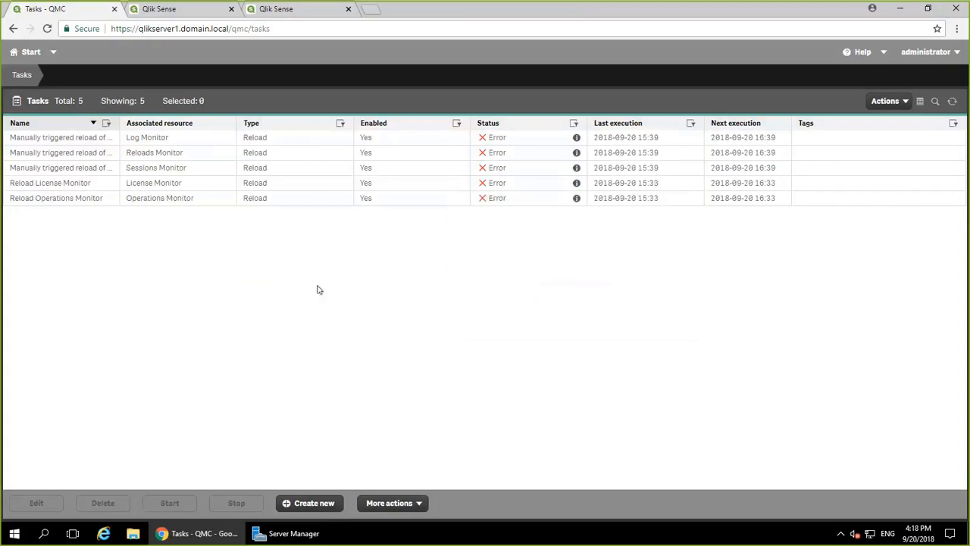
Open the ResourcesOnNonCentralNodes load balancing rule and examine the stream ID exclusion in its conditions.
left_click(27, 52)
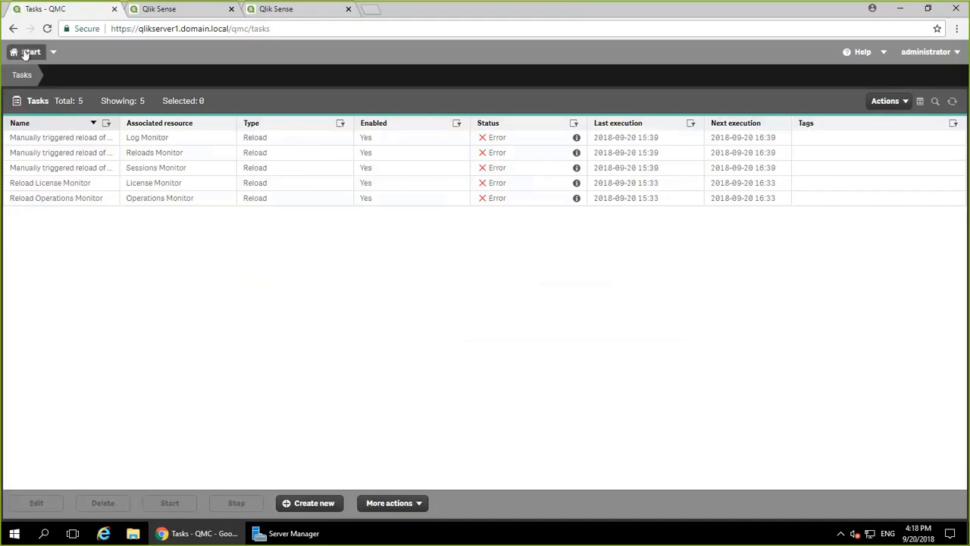
scroll(83, 323, "down", 2)
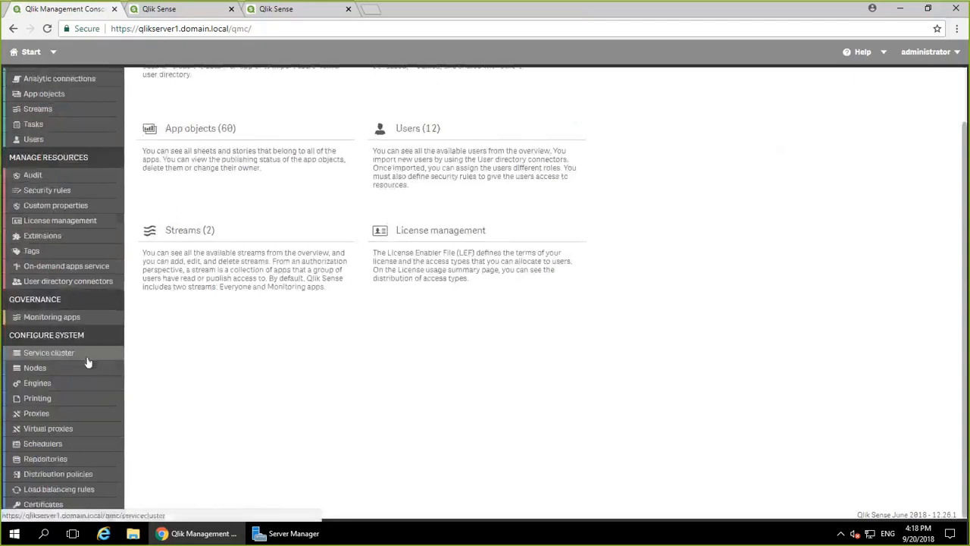
left_click(63, 490)
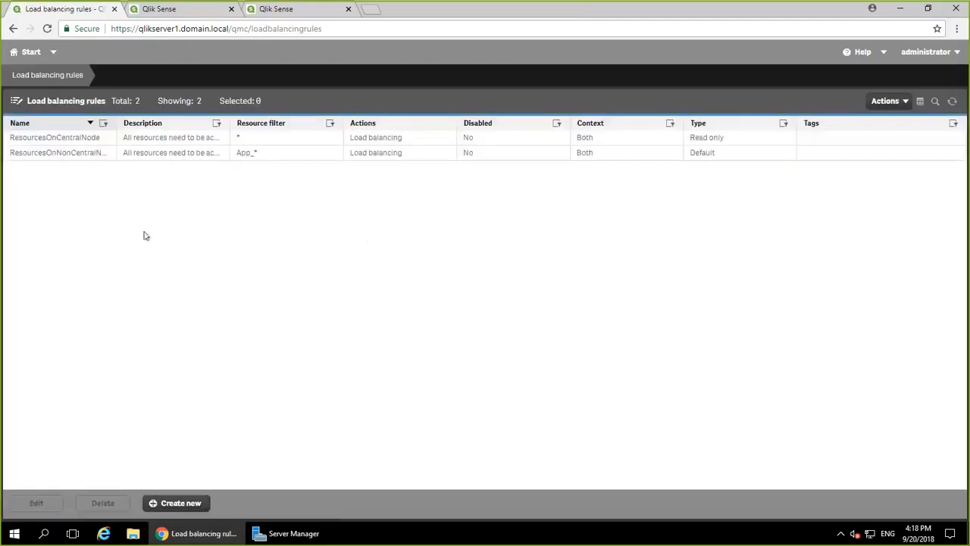
double_click(67, 154)
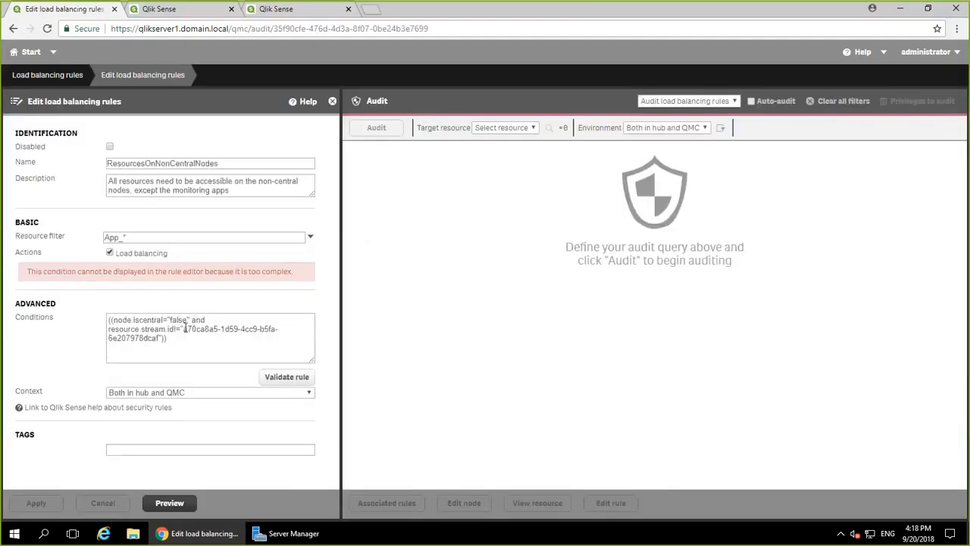
left_click_drag(182, 329, 159, 337)
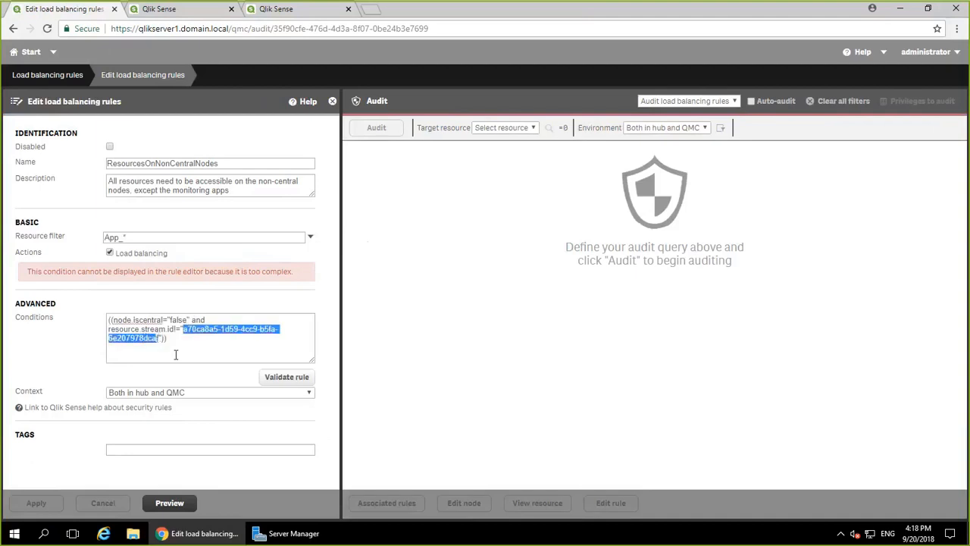
left_click(190, 319)
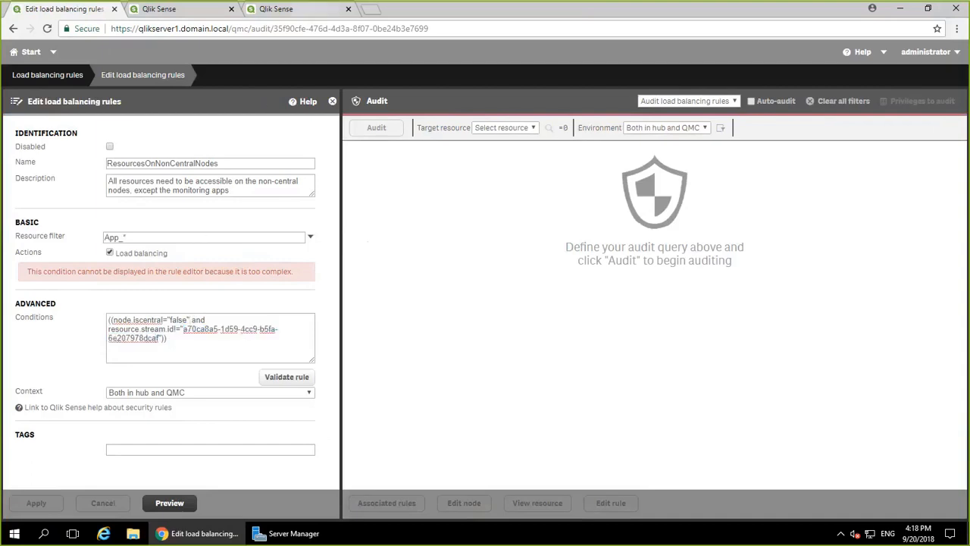
Compare the Monitoring apps stream in the qlikserver1 hub with the same stream in the qlikserver2 hub.
left_click(194, 13)
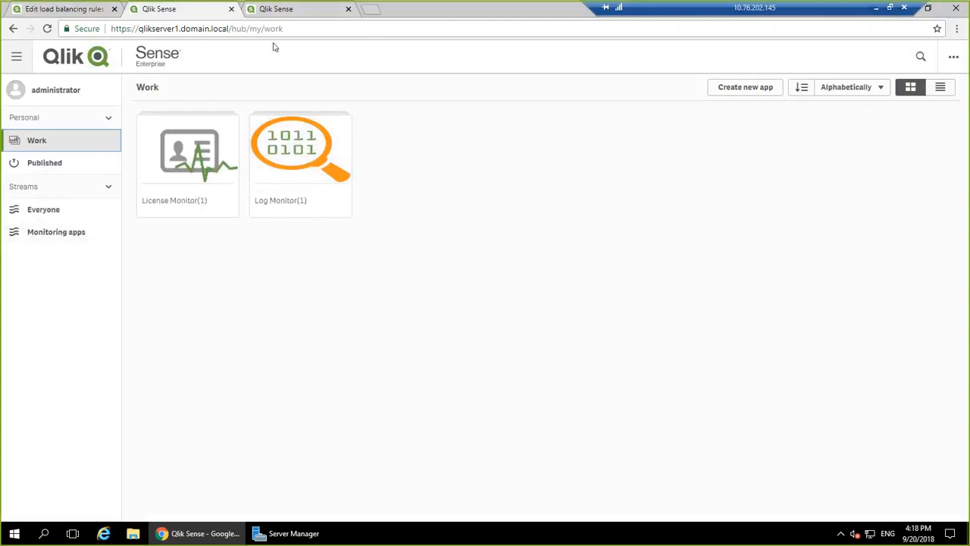
double_click(176, 28)
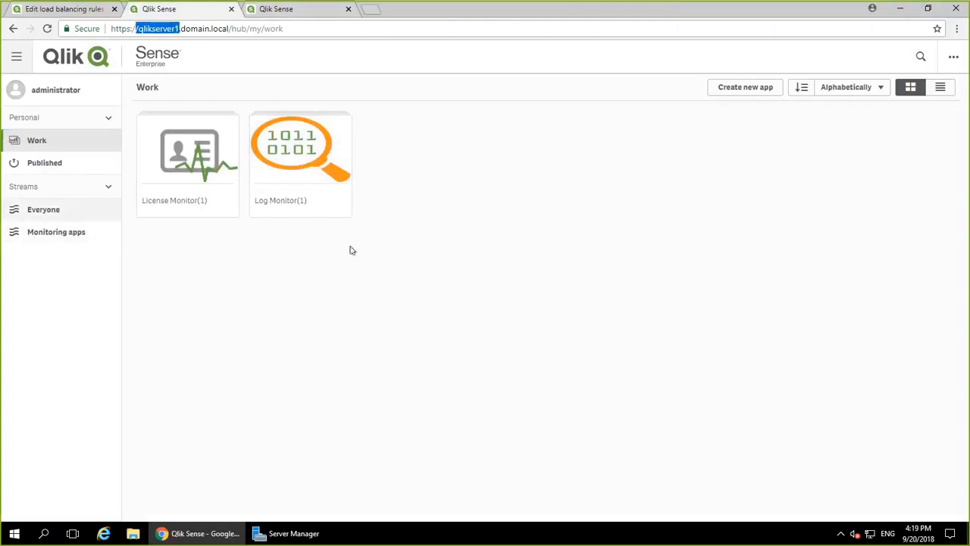
left_click(67, 236)
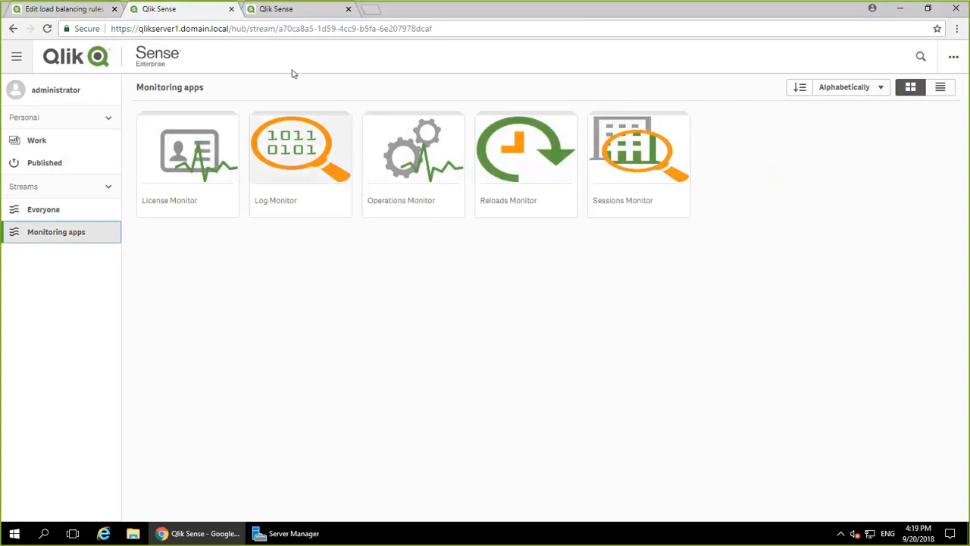
left_click(299, 9)
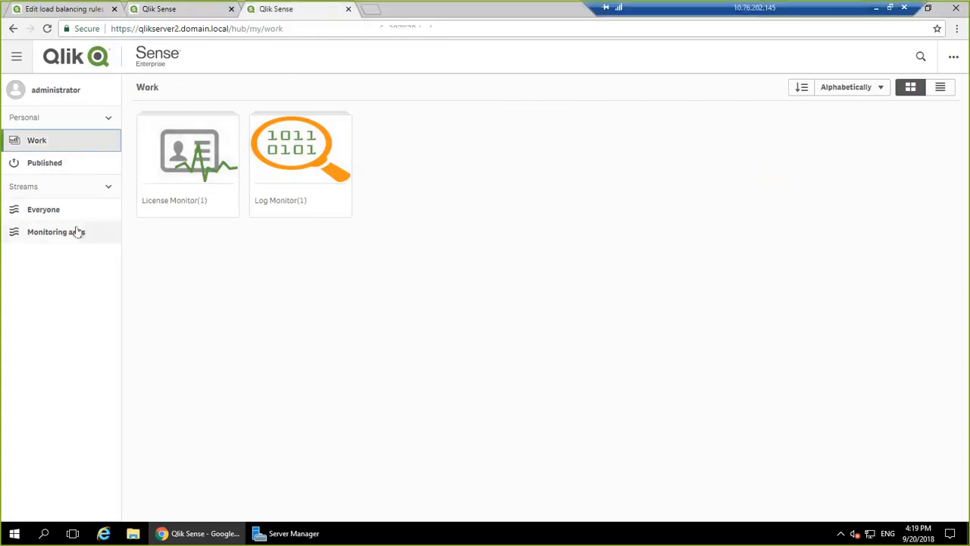
left_click(65, 231)
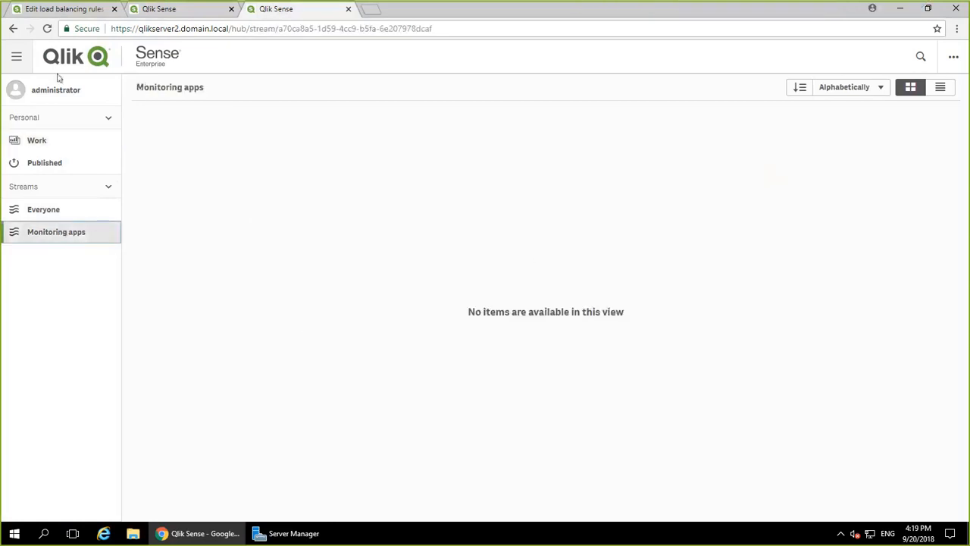
Reduce the load balancing rule's conditions to ((node.iscentral="false")), apply the change, and reload the Monitoring apps stream on qlikserver2.
left_click(57, 9)
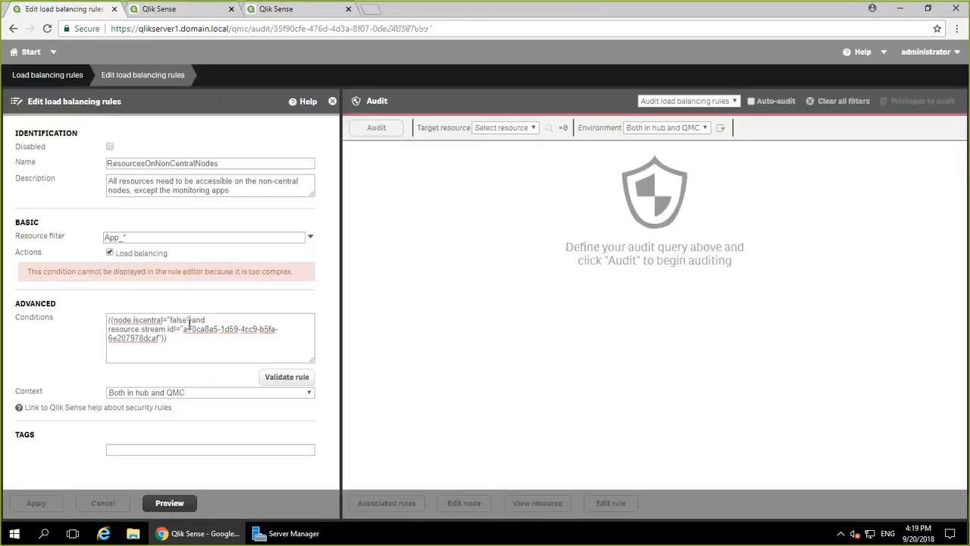
left_click_drag(190, 320, 160, 340)
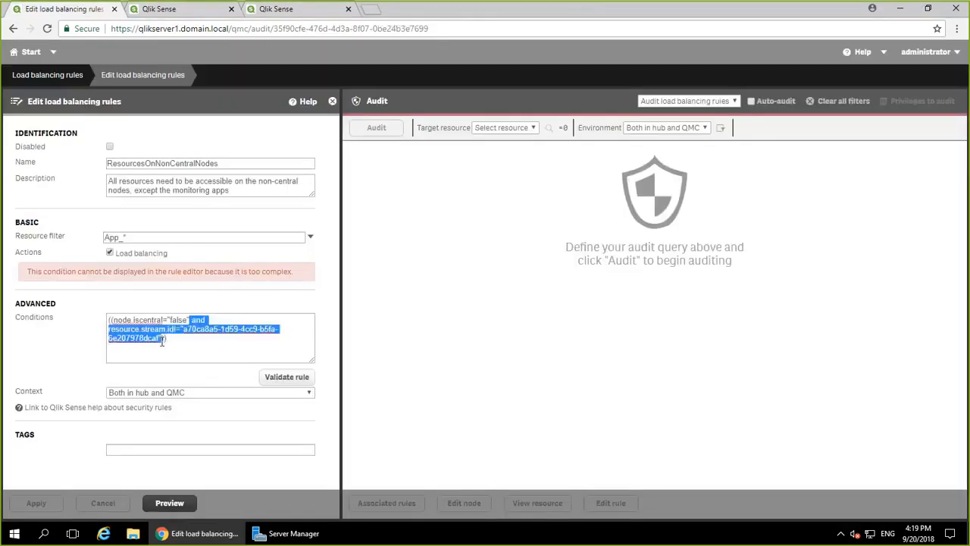
key("BackSpace")
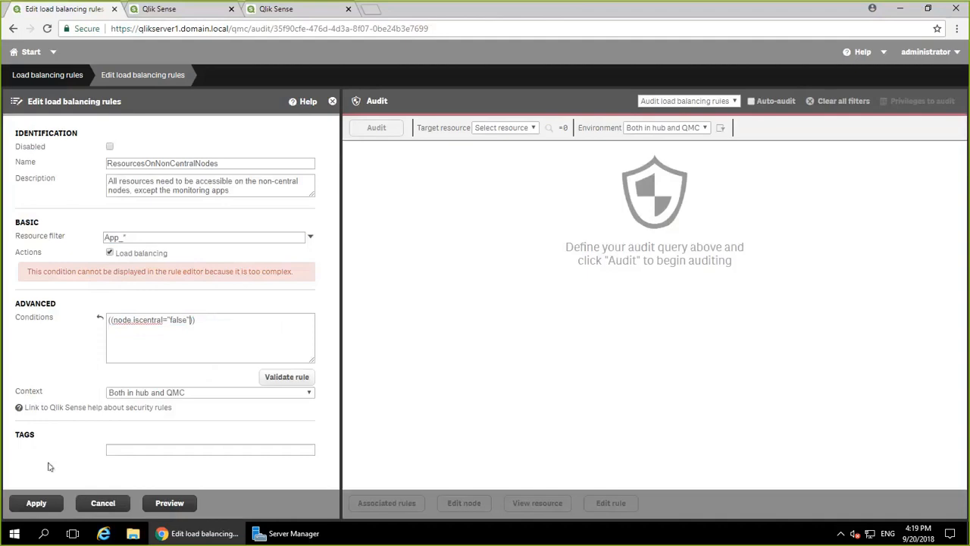
left_click(36, 503)
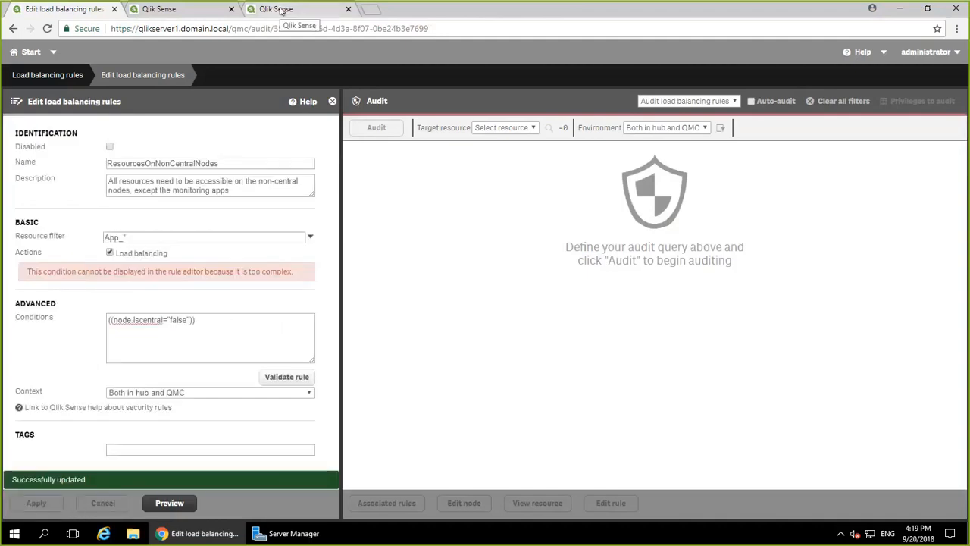
left_click(276, 9)
left_click(47, 28)
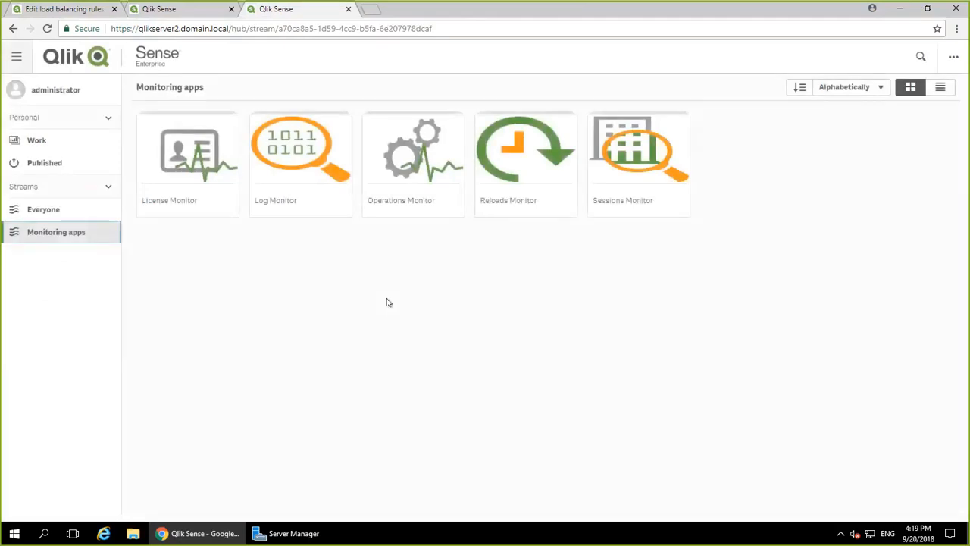
Open the monitor_apps_REST_app data connection and replace localhost in its connection string's URL with qlikserver1.domain.local.
left_click(82, 16)
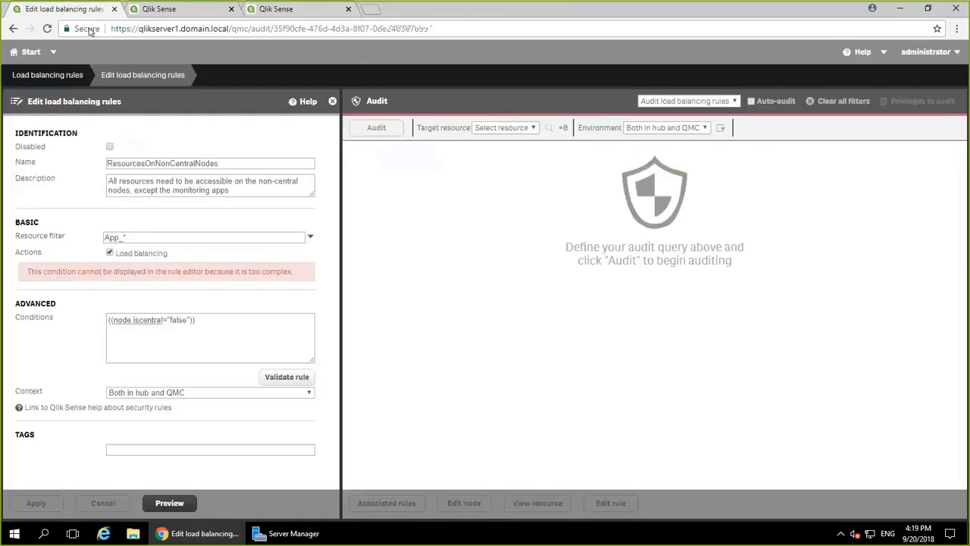
left_click(28, 52)
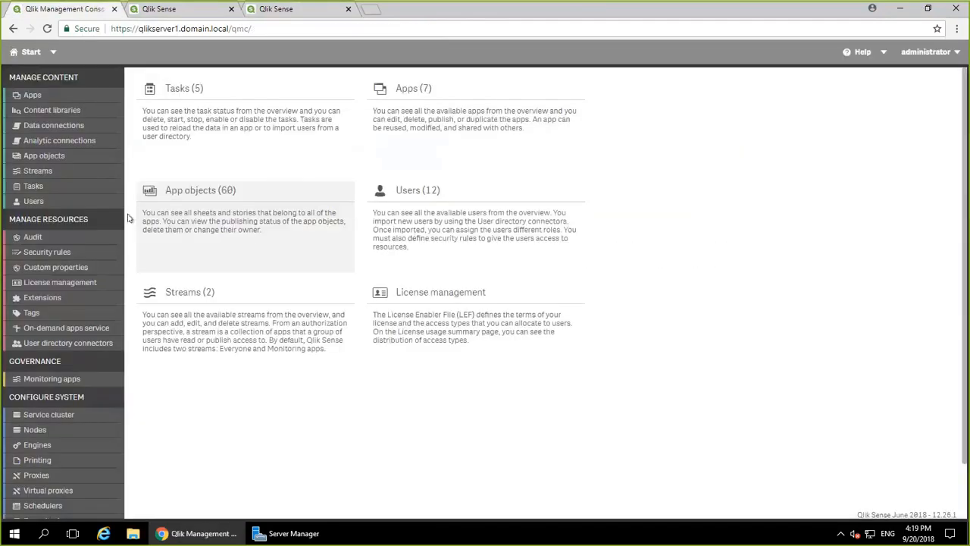
left_click(61, 132)
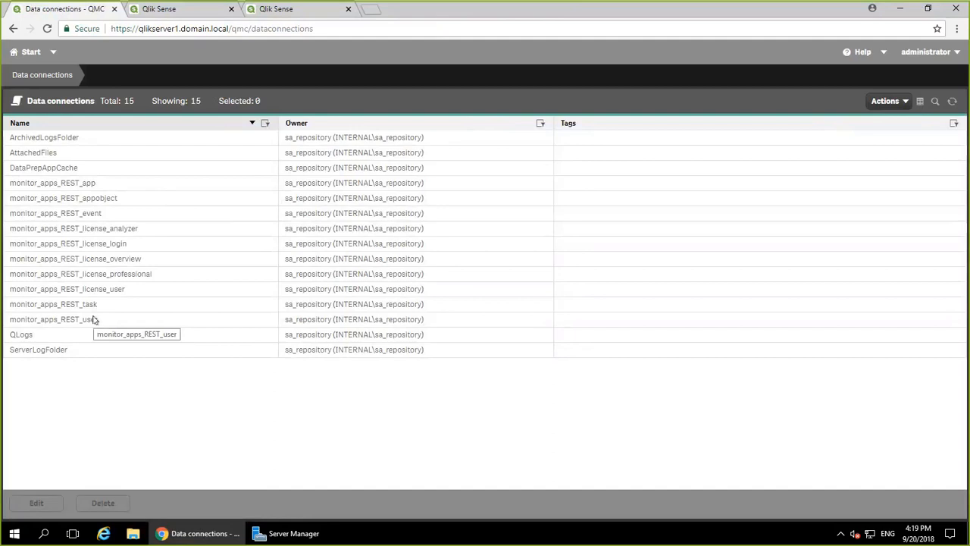
double_click(125, 185)
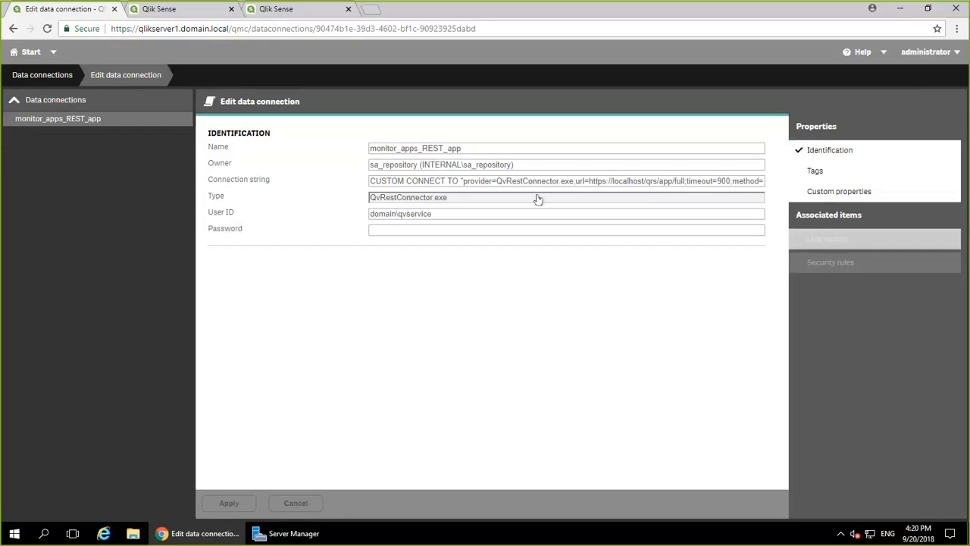
double_click(628, 181)
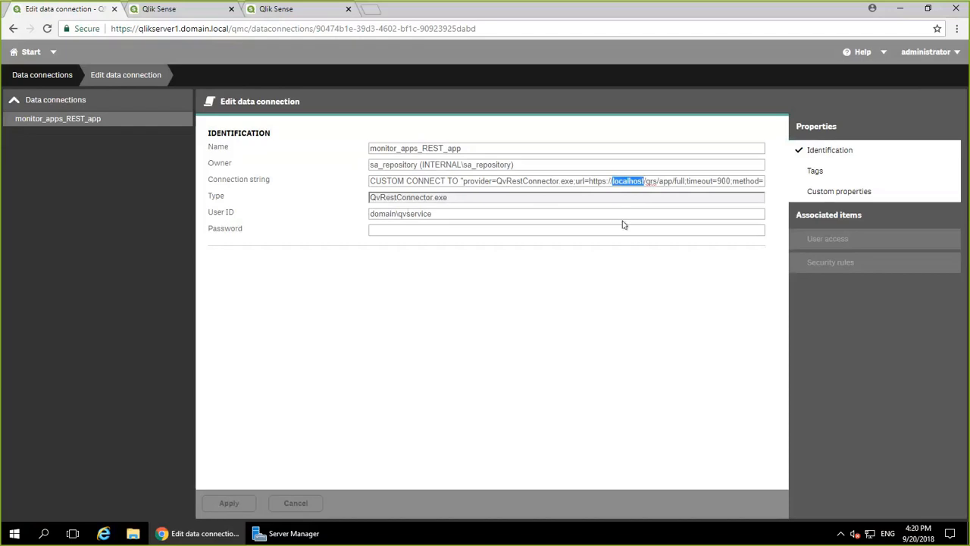
type("qlikserver1.domain.local")
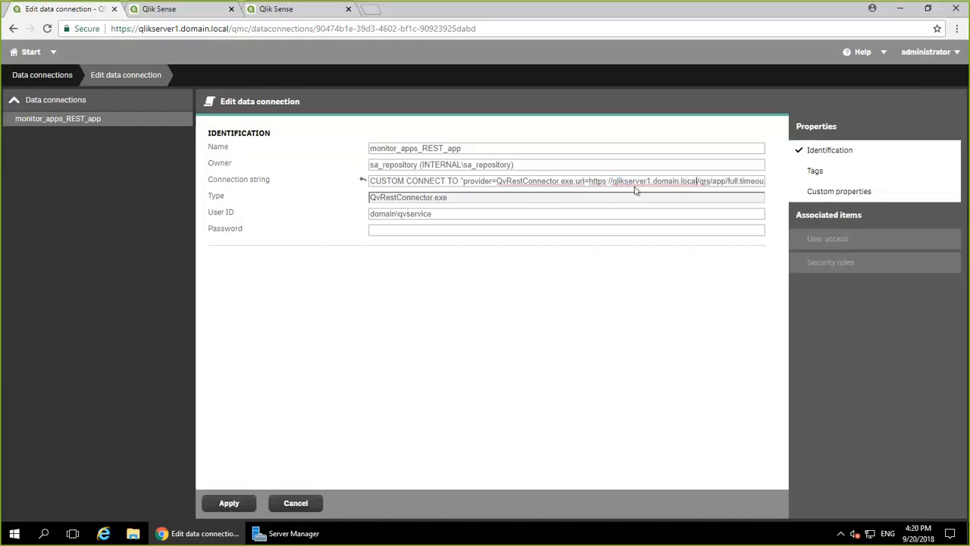
Find the remaining localhost in the trustedLocations part of the monitor_apps_REST_app connection string, replace it with qlikserver1.domain.local, and apply.
key("ctrl+f")
type("localho")
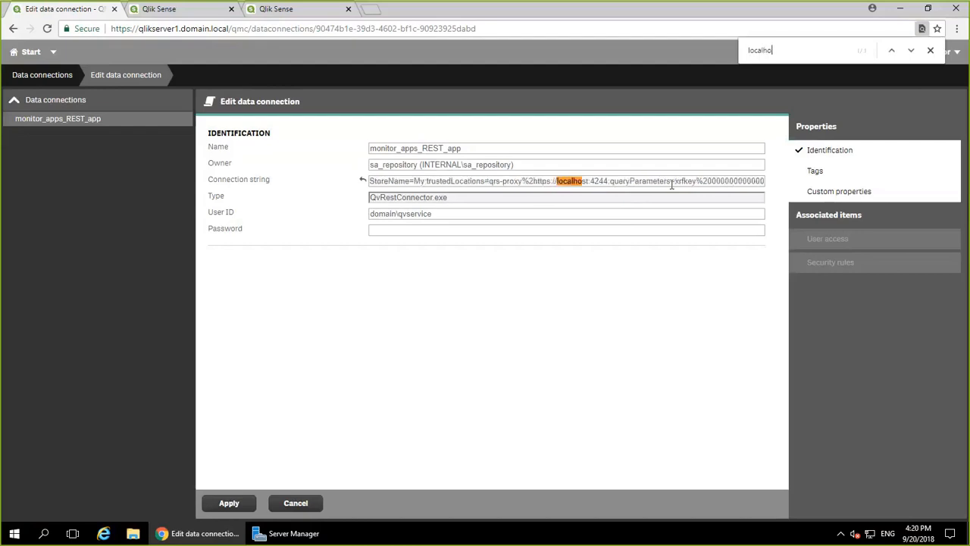
type("st")
left_click(613, 258)
type("qlikserver1.domain.local")
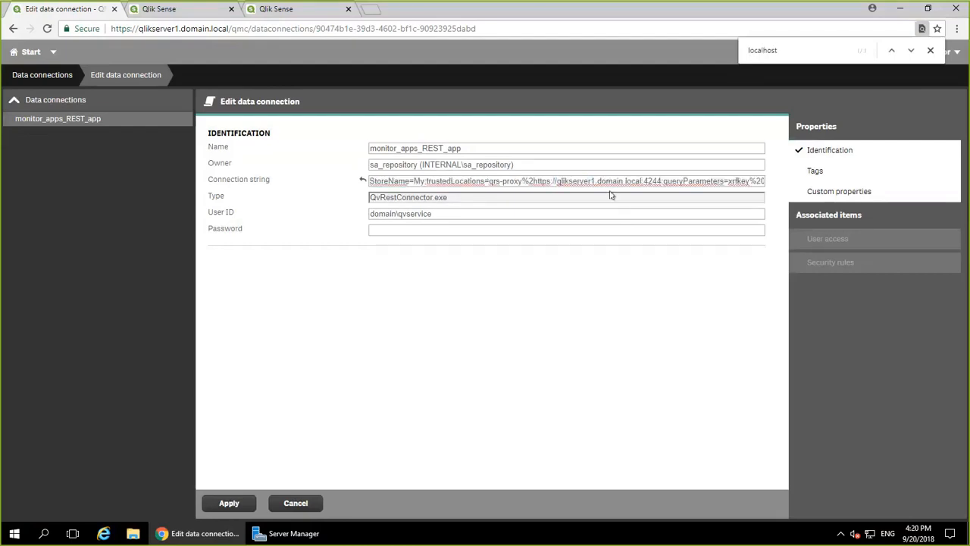
left_click(228, 502)
Open the monitor_apps_REST_appobject data connection and replace localhost in its connection string's URL with qlikserver1.domain.local.
left_click(50, 76)
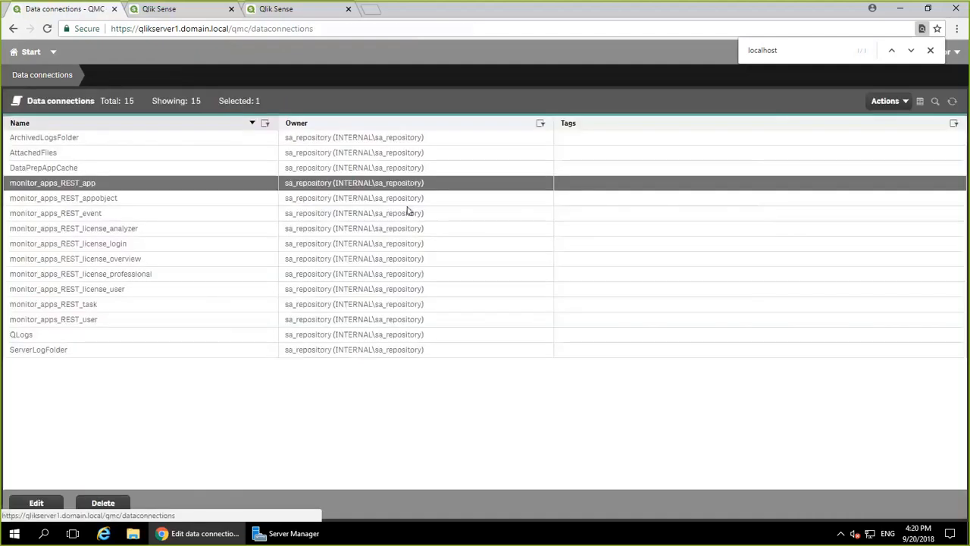
double_click(346, 197)
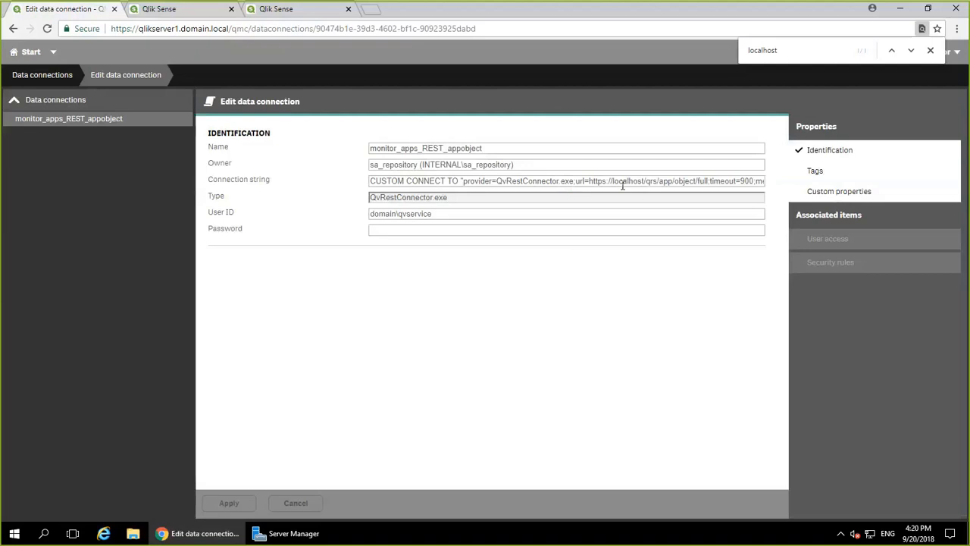
double_click(622, 183)
type("qlikserver1.domain.local")
Find localhost in the trustedLocations part of the monitor_apps_REST_appobject connection string, replace it with qlikserver1.domain.local, and apply.
left_click(788, 48)
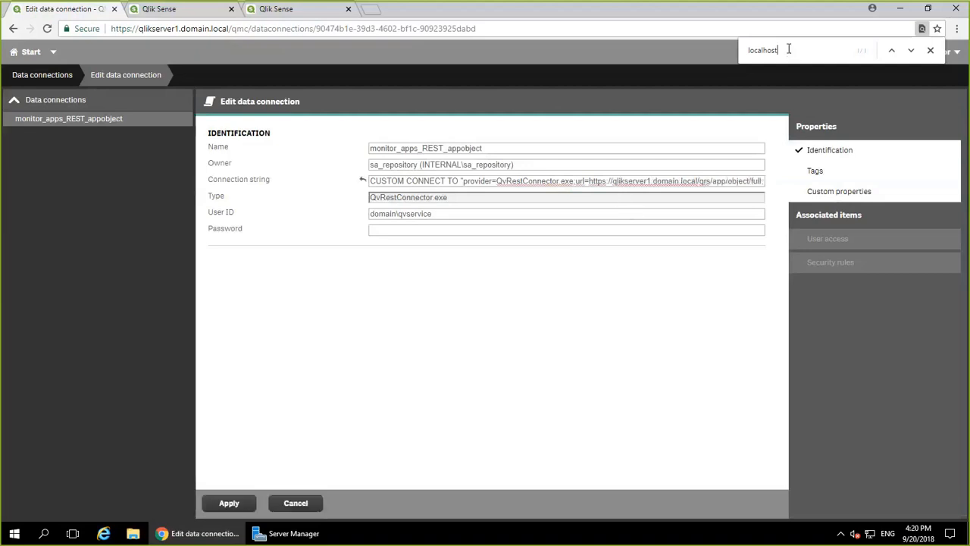
key("Return")
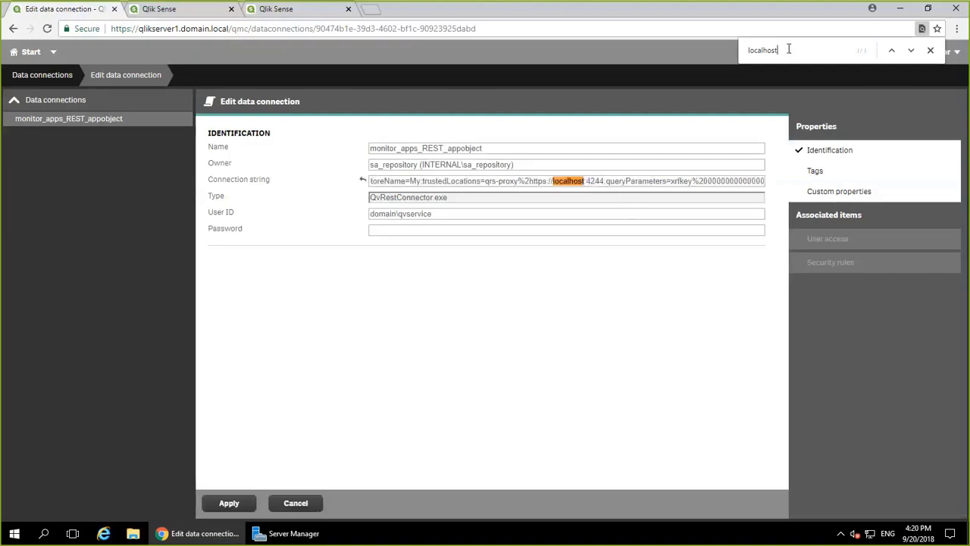
double_click(570, 182)
type("qlikserver1.domain.local")
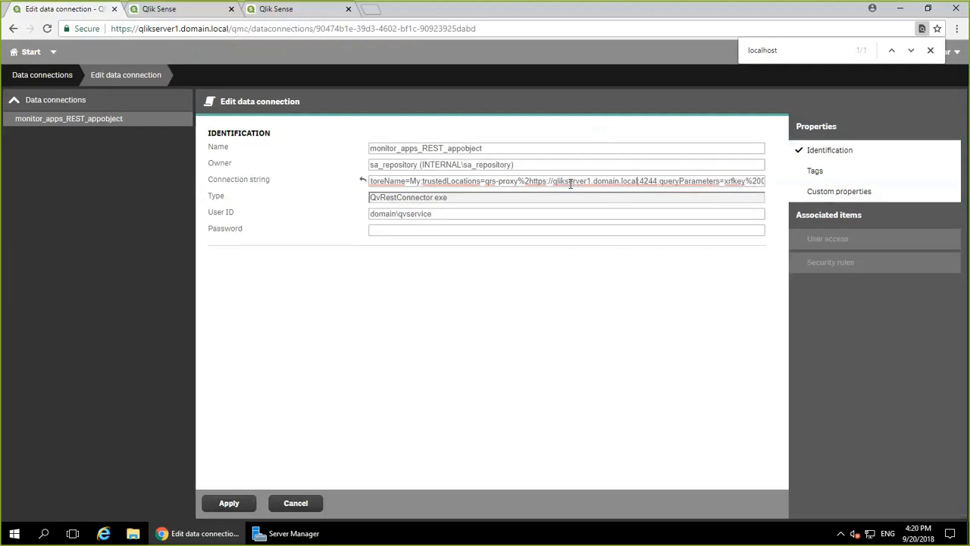
left_click(222, 502)
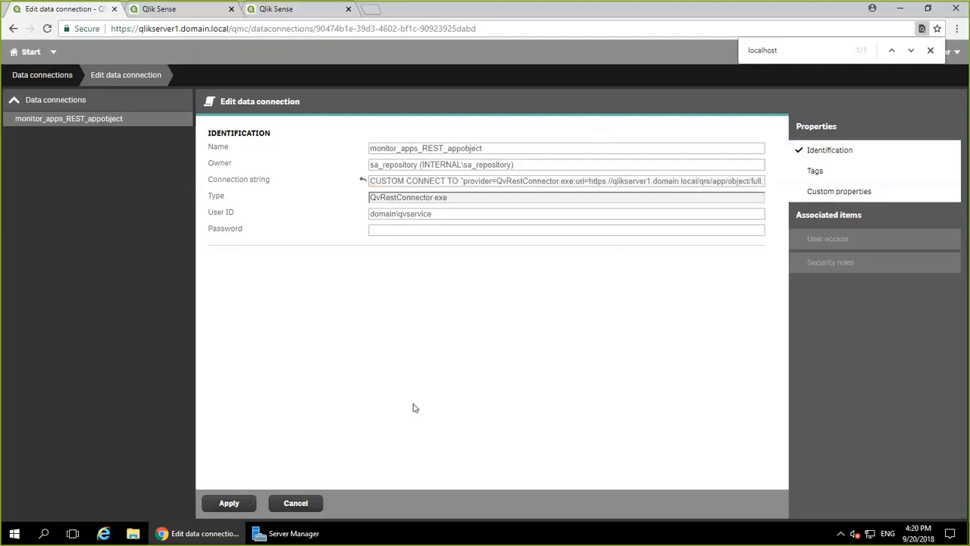
Open the monitor_apps_REST_event data connection and replace localhost in its connection string's URL with qlikserver1.domain.local.
left_click(39, 75)
double_click(368, 213)
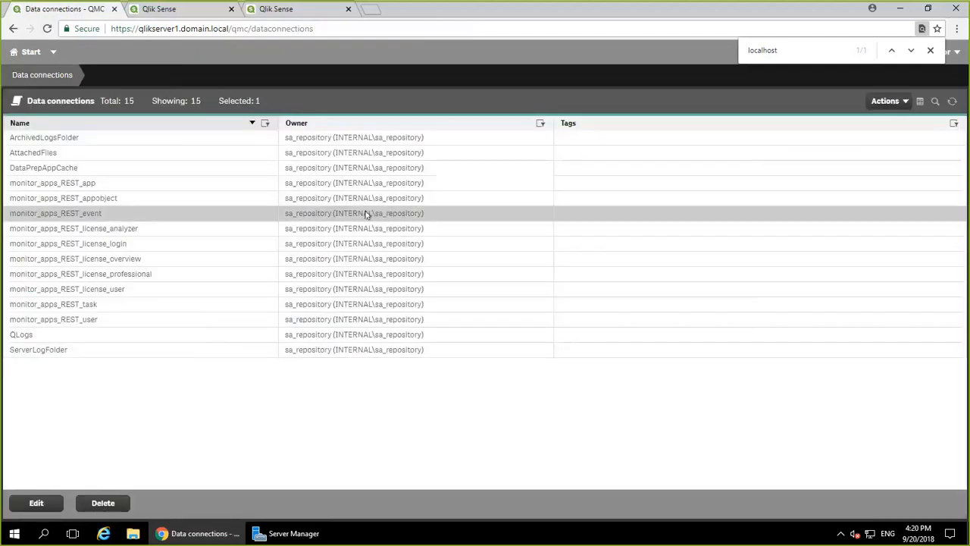
double_click(635, 182)
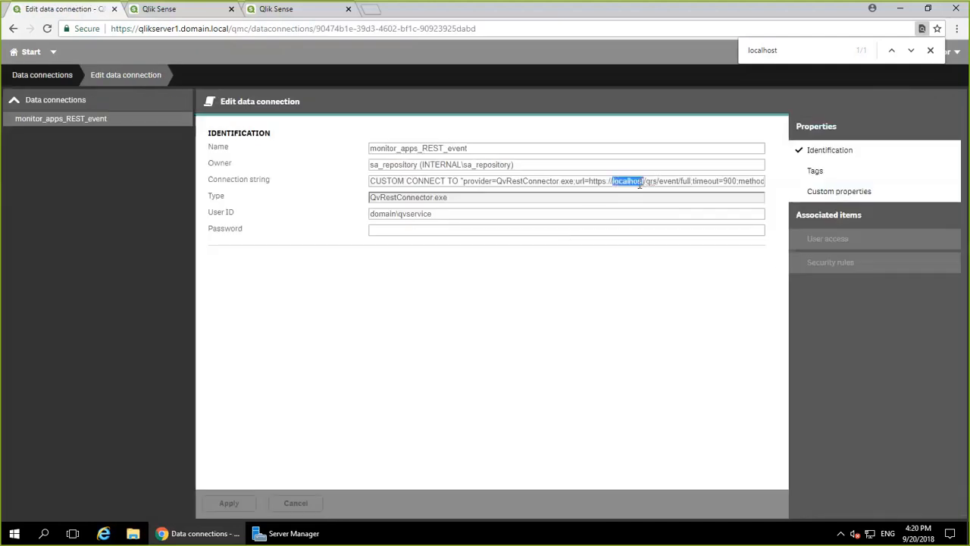
type("qlikserver1.domain.local")
Find localhost in the trustedLocations part of the monitor_apps_REST_event connection string, replace it with qlikserver1.domain.local, and apply.
left_click(799, 52)
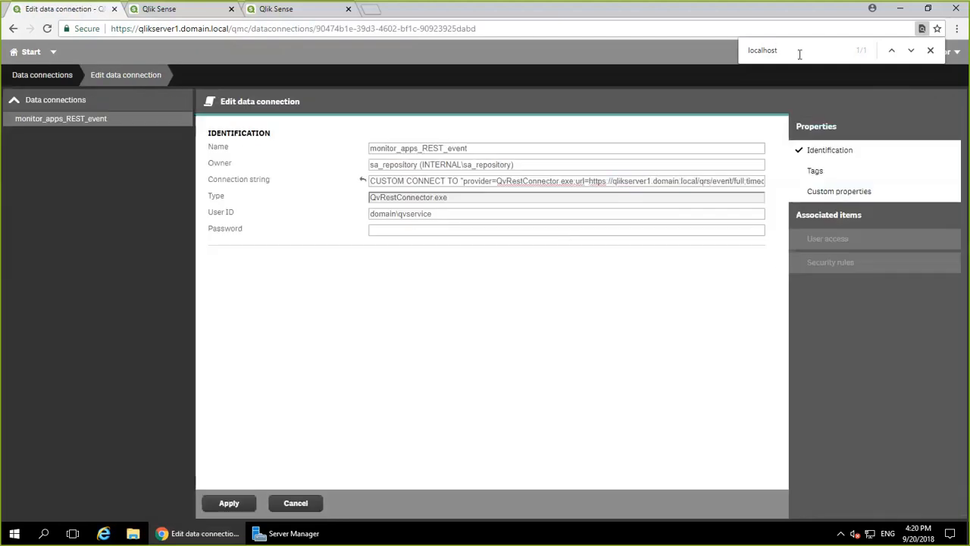
key("BackSpace")
type("t")
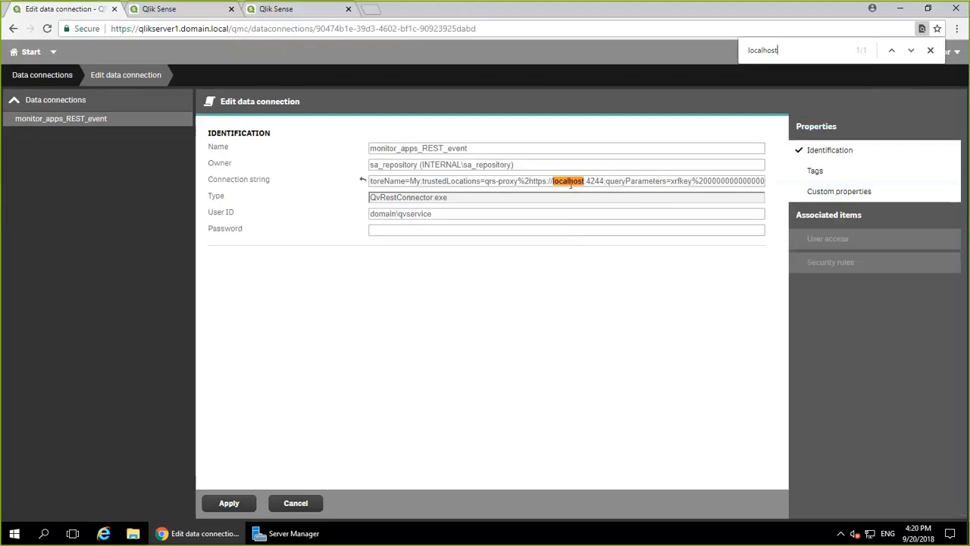
double_click(568, 182)
type("qlikserver1.domain.local")
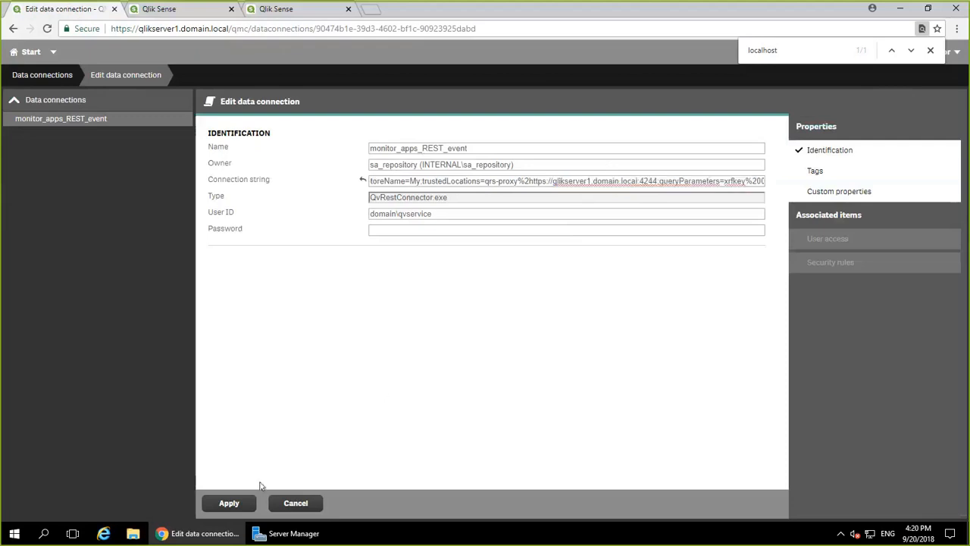
left_click(230, 502)
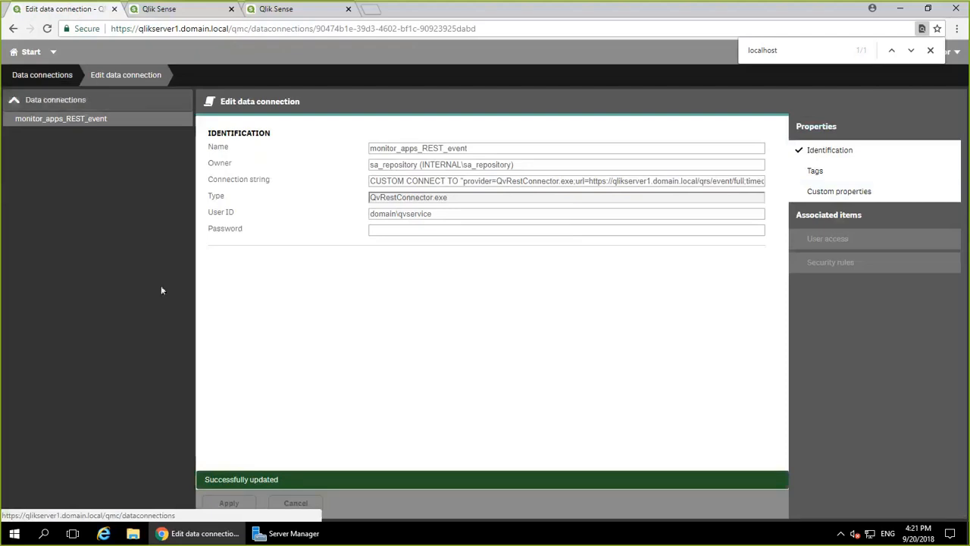
Open the monitor_apps_REST_license_analyzer data connection and replace localhost in its connection string's URL with qlikserver1.domain.local.
left_click(57, 75)
double_click(415, 228)
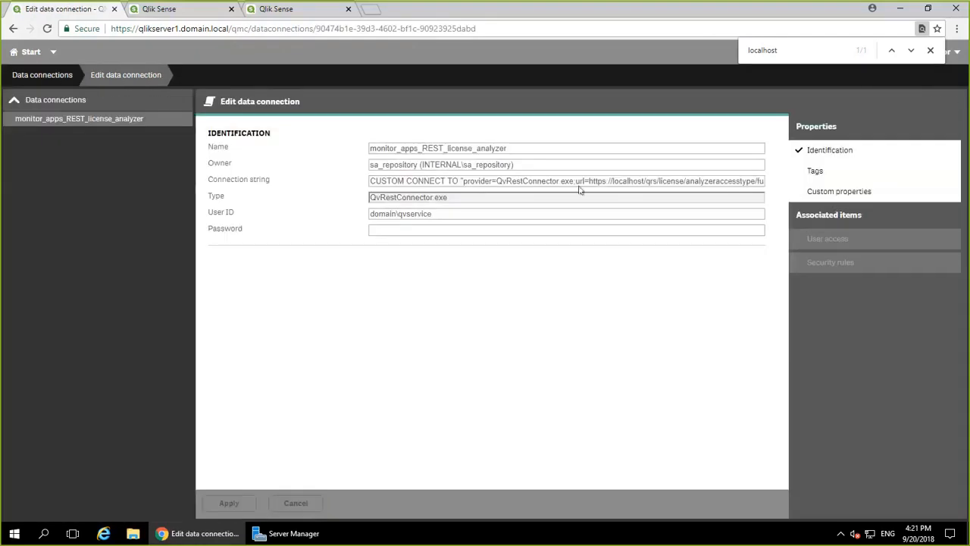
double_click(628, 181)
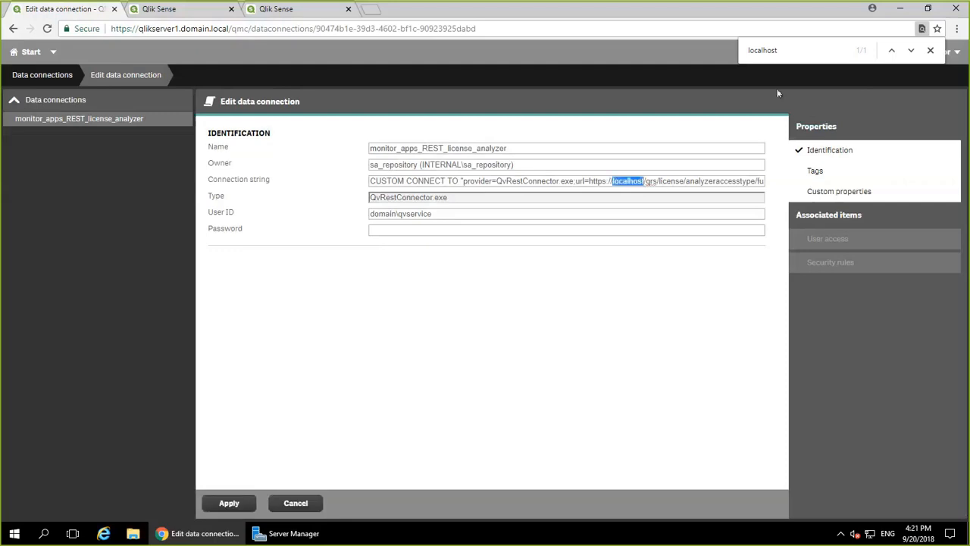
type("qlikserver1.domain.local")
Find localhost in the trustedLocations part of the monitor_apps_REST_license_analyzer connection string, replace it with qlikserver1.domain.local, and apply.
key("Return")
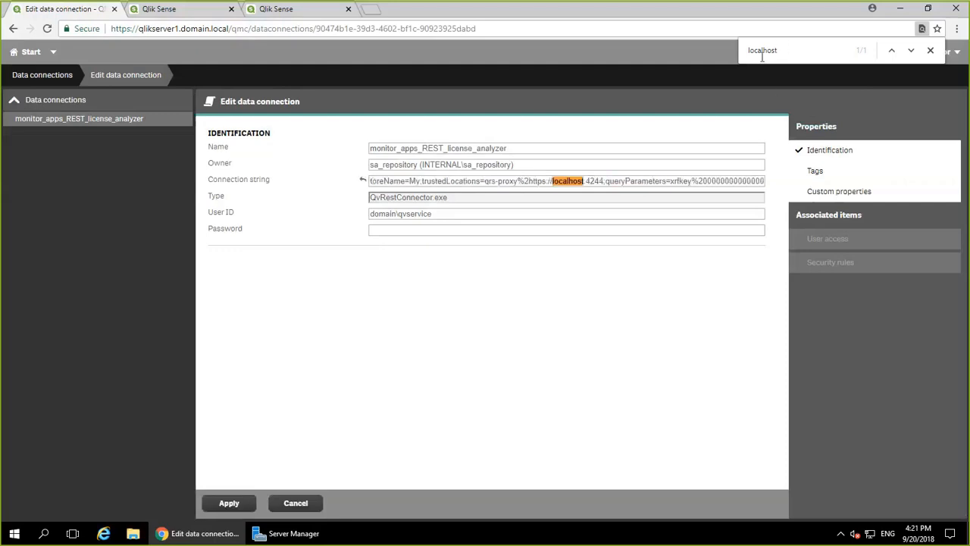
double_click(566, 180)
type("qlikserver1.domain.local")
left_click(228, 502)
Open the monitor_apps_REST_license_login data connection and replace localhost in its connection string's URL with qlikserver1.domain.local.
left_click(43, 74)
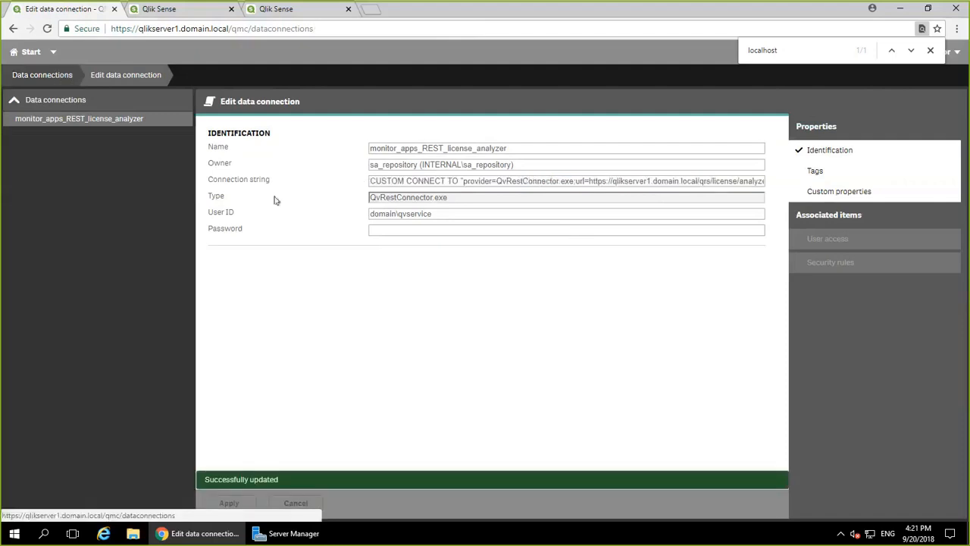
double_click(371, 246)
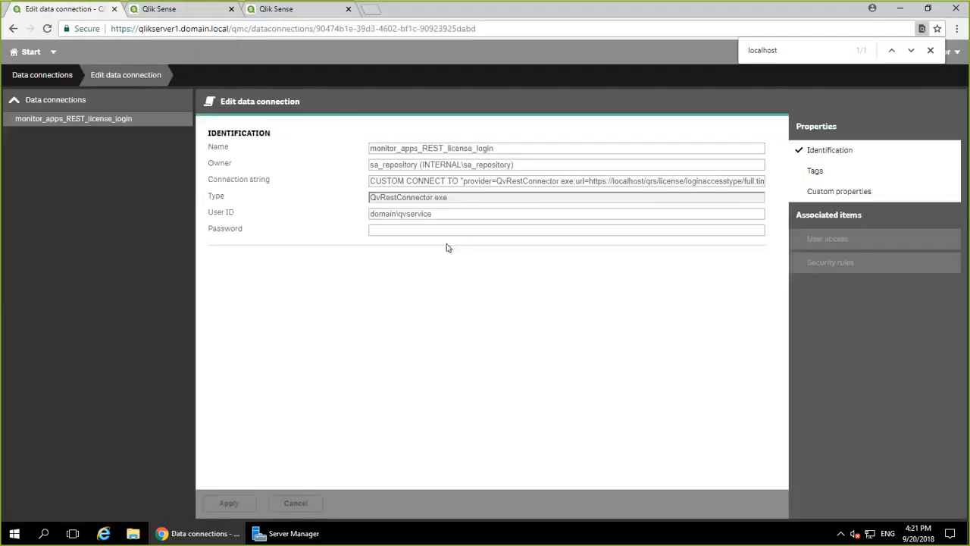
double_click(635, 182)
type("qlikserver1.domain.local")
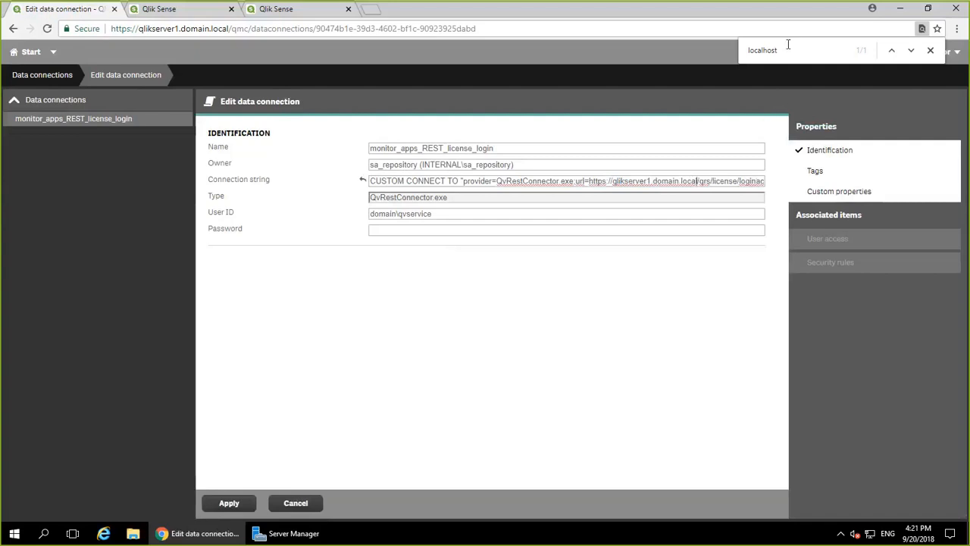
Find localhost in the trustedLocations part of the monitor_apps_REST_license_login connection string, replace it with qlikserver1.domain.local, and apply.
left_click(788, 44)
key("Return")
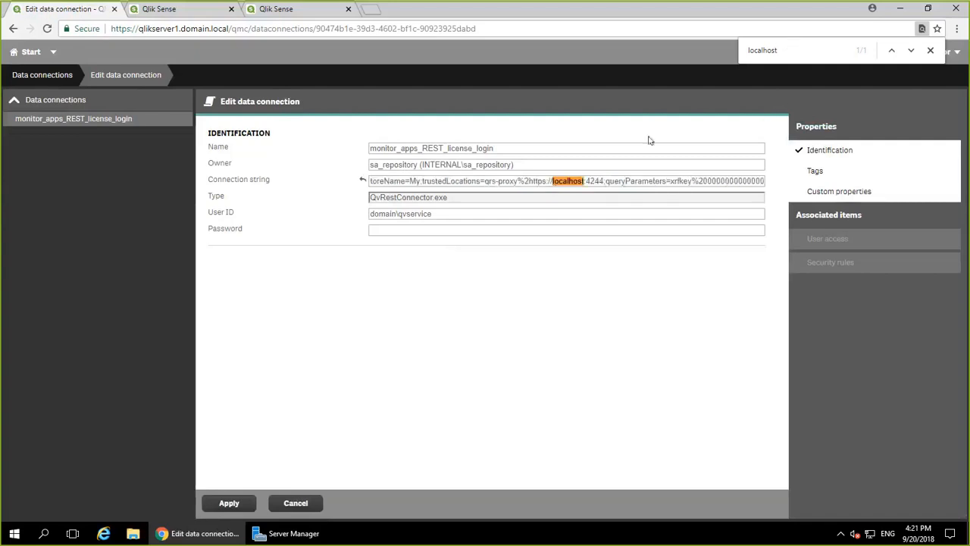
double_click(576, 179)
type("qlikserver1.domain.local")
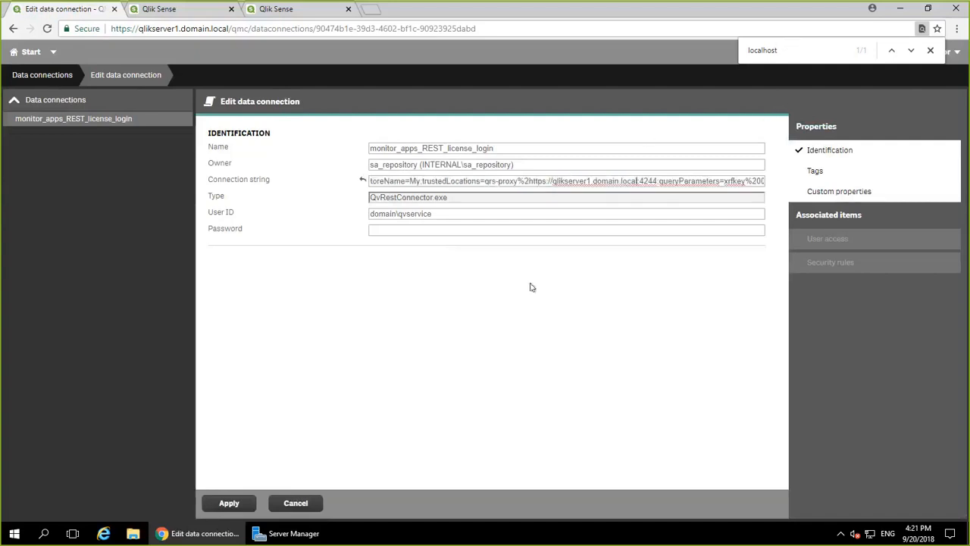
left_click(237, 500)
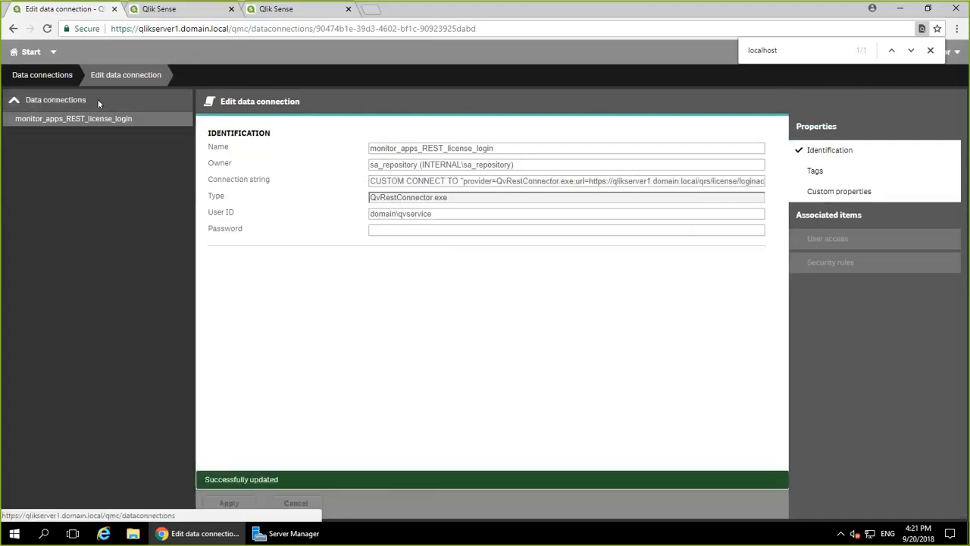
Open the monitor_apps_REST_license_overview data connection and replace localhost in its connection string's URL with qlikserver1.domain.local.
left_click(43, 75)
double_click(379, 257)
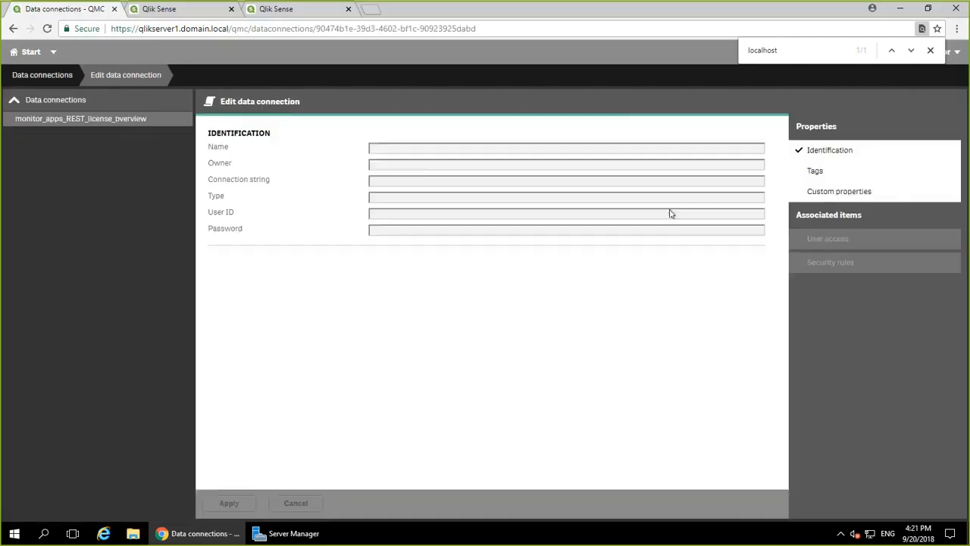
double_click(628, 180)
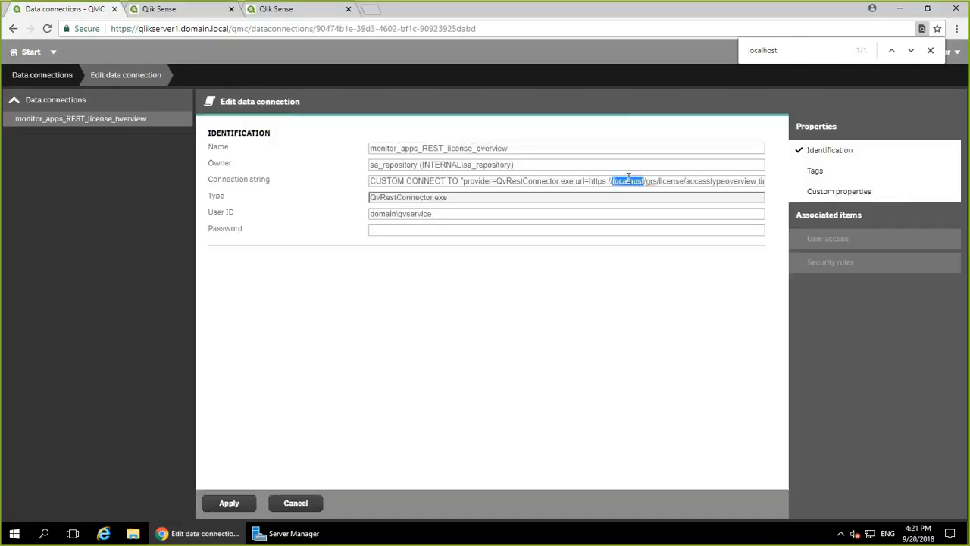
type("qlikserver1.domain.local")
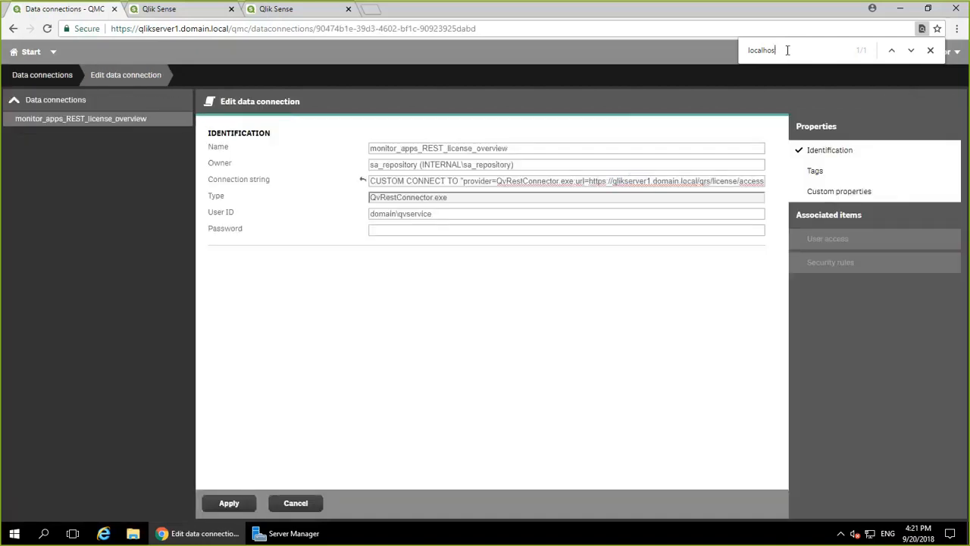
Find localhost in the trustedLocations part of the monitor_apps_REST_license_overview connection string, replace it with qlikserver1.domain.local, and apply.
key("Return")
double_click(567, 180)
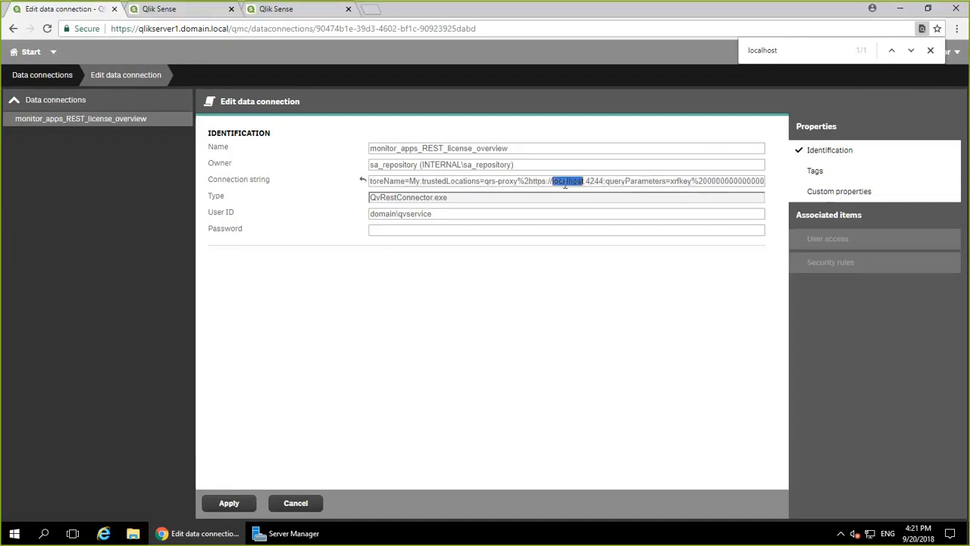
type("qlikserver1.domain.local")
left_click(229, 502)
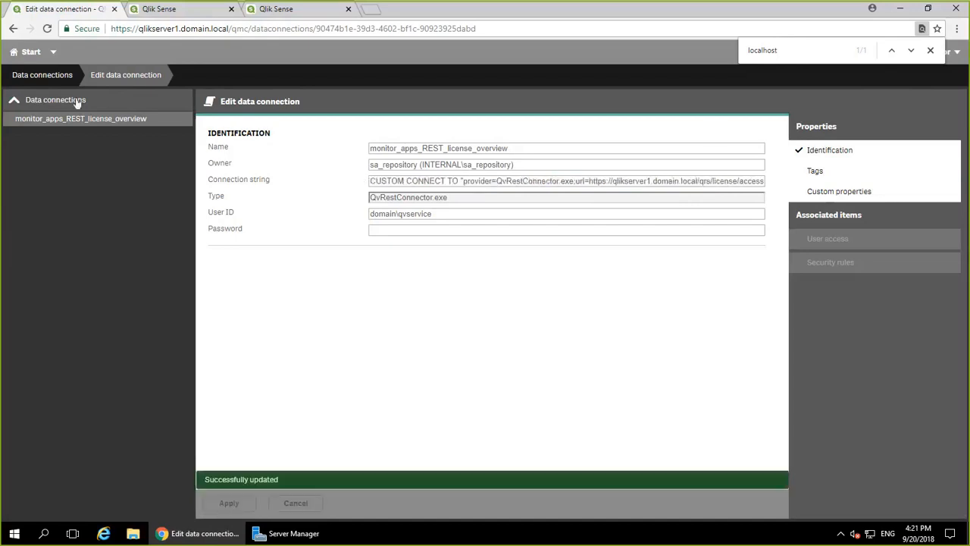
Open the monitor_apps_REST_license_professional data connection and replace localhost in its connection string's URL with qlikserver1.domain.local.
left_click(27, 75)
double_click(394, 274)
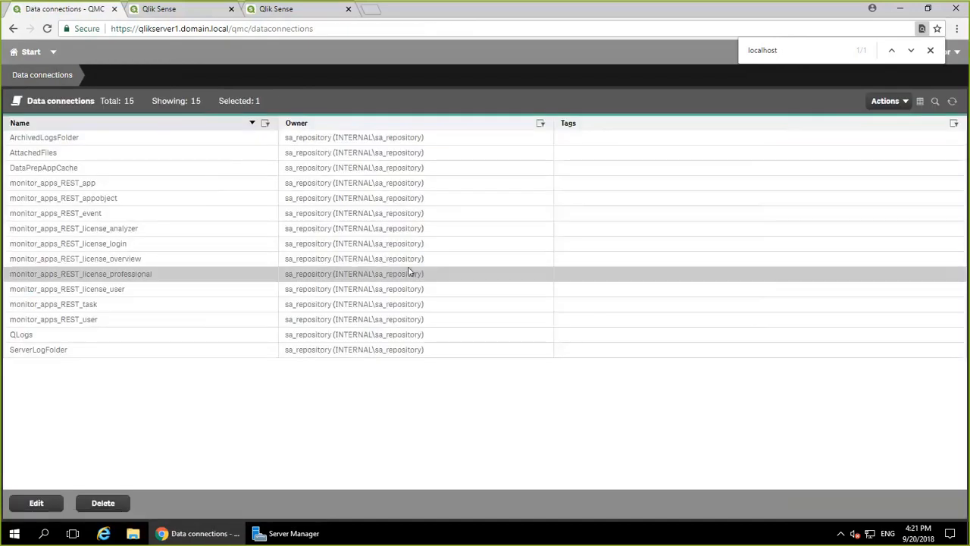
double_click(635, 178)
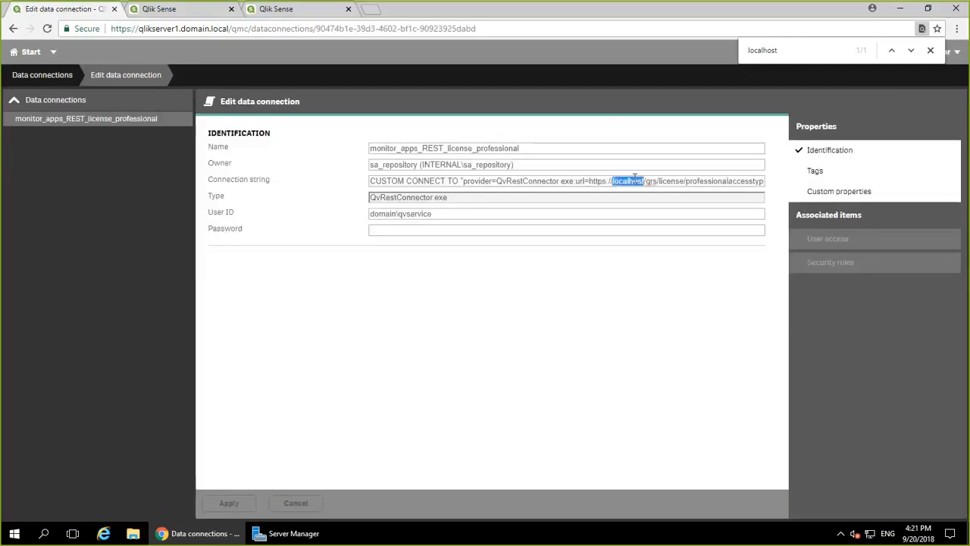
type("qlikserver1.domain.local")
Find localhost in the trustedLocations part of the monitor_apps_REST_license_professional connection string, replace it with qlikserver1.domain.local, and apply.
left_click(790, 52)
key("Return")
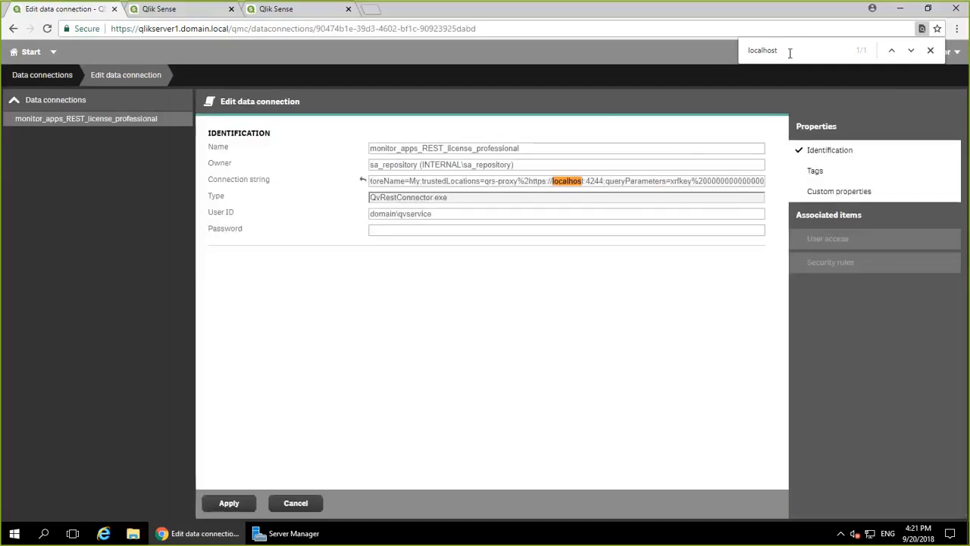
double_click(574, 179)
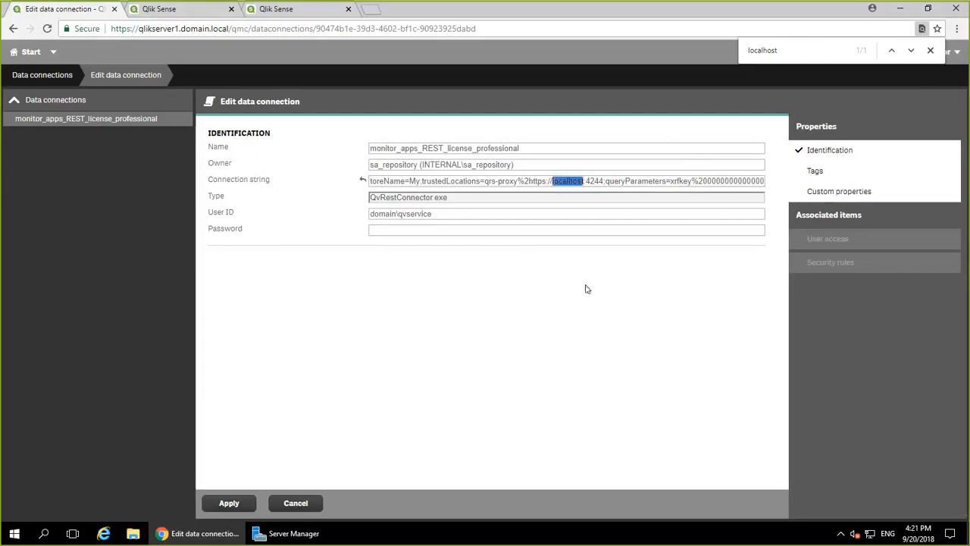
type("qlikserver1.domain.local")
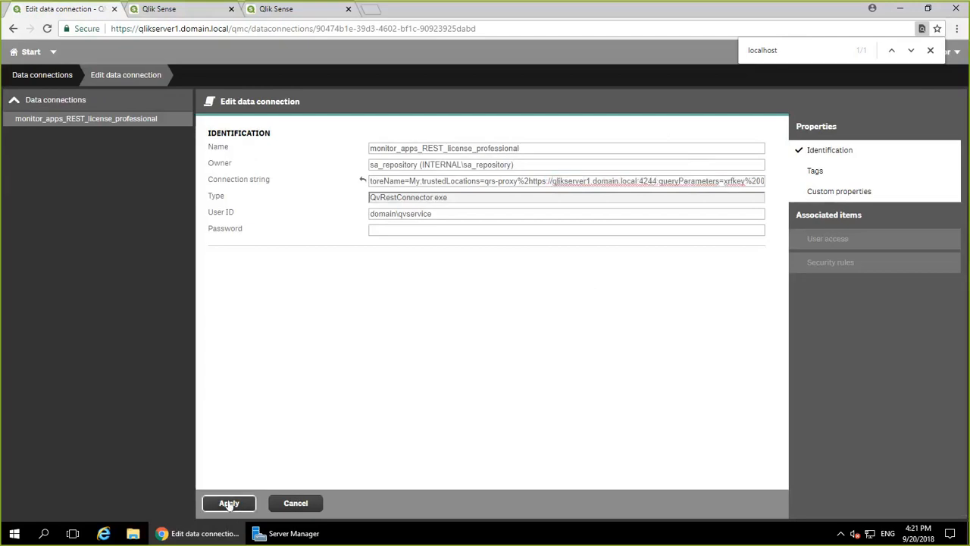
left_click(229, 503)
Open the monitor_apps_REST_license_user data connection and replace localhost in its connection string's URL with qlikserver1.domain.local.
left_click(54, 75)
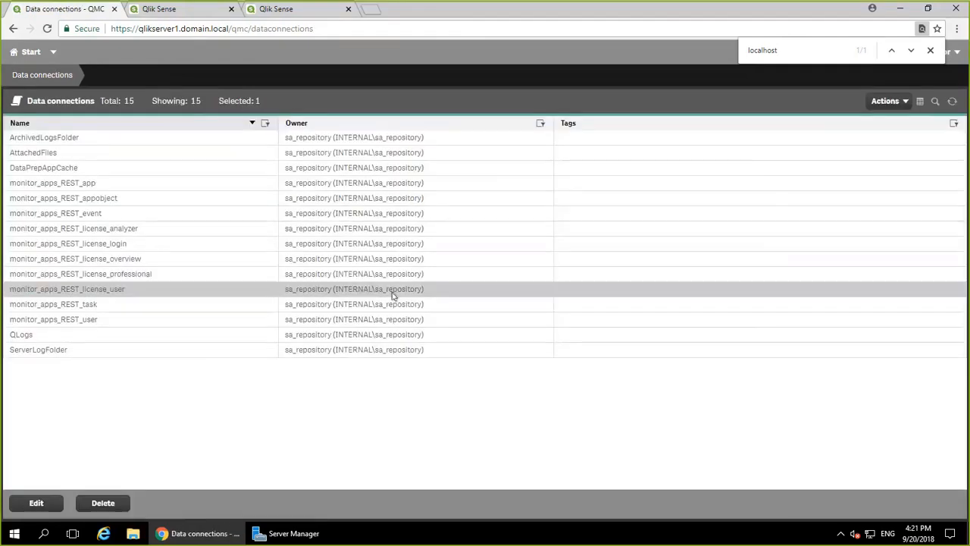
double_click(393, 291)
double_click(630, 182)
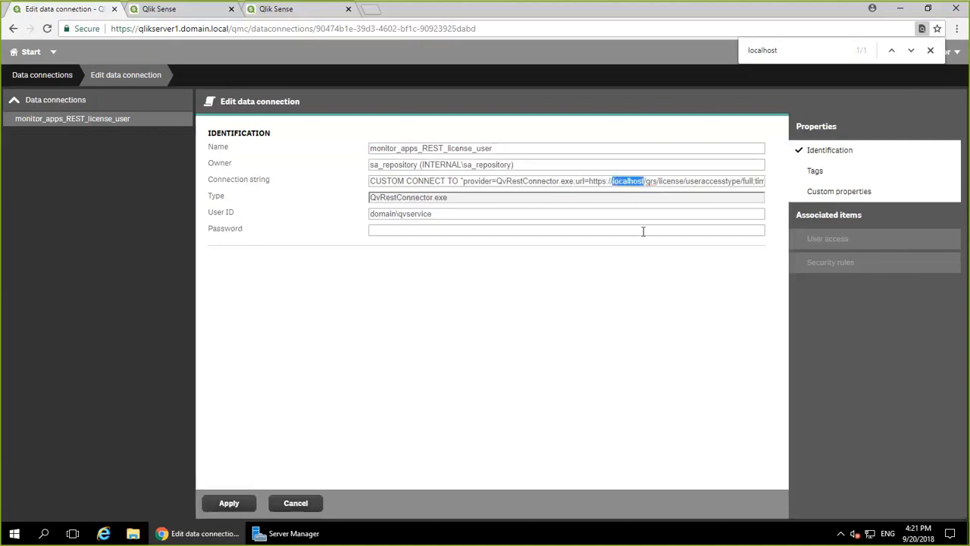
type("qlikserver1.domain.local")
Find localhost in the trustedLocations part of the monitor_apps_REST_license_user connection string, replace it with qlikserver1.domain.local, and apply.
key("BackSpace")
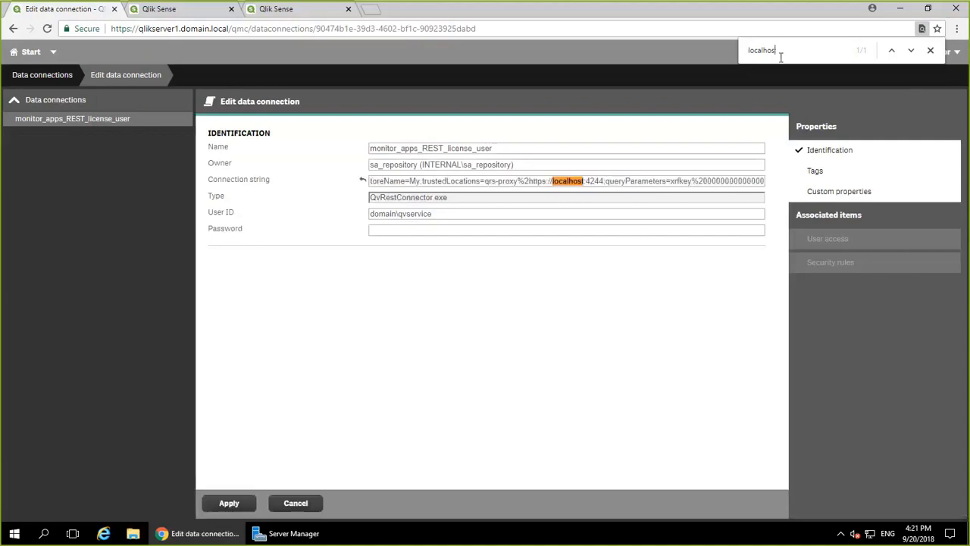
type("t")
left_click(546, 369)
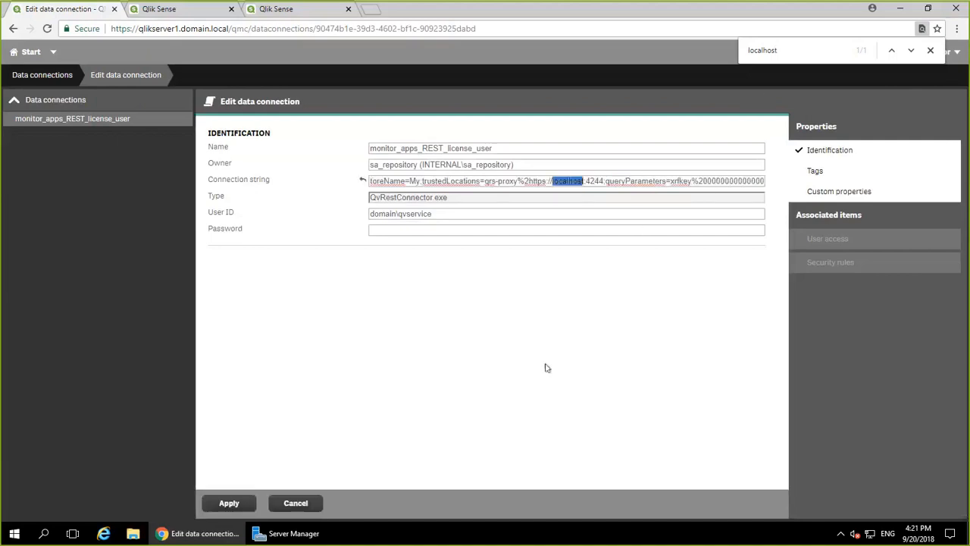
type("qlikserver1.domain.local")
left_click(241, 504)
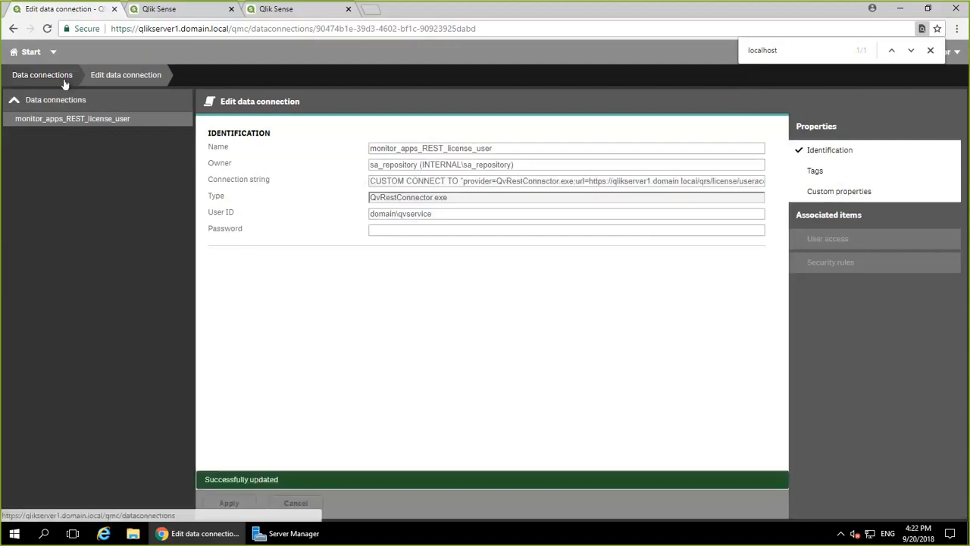
In the monitor_apps_REST_task data connection, replace localhost with qlikserver1.domain.local in the connection string's URL and trustedLocations parts, and apply.
left_click(61, 75)
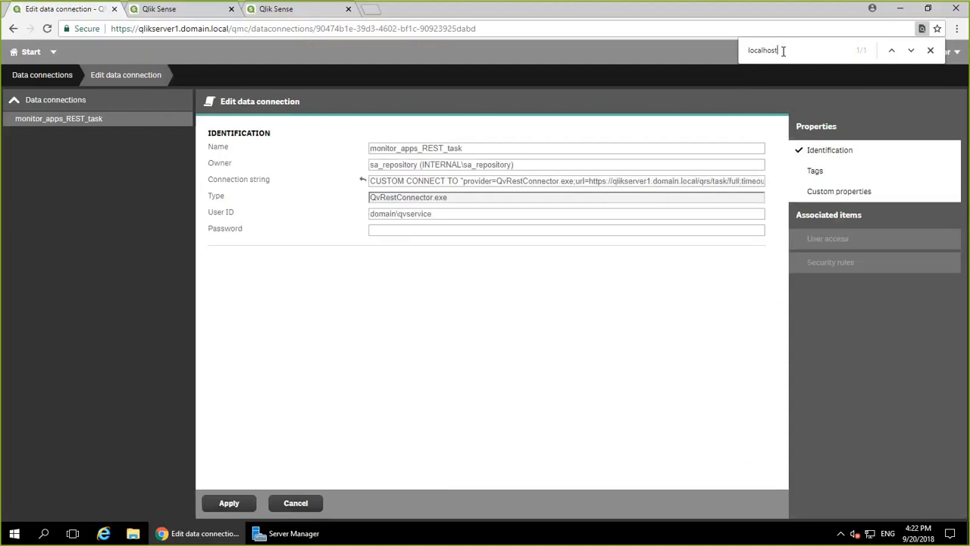
left_click(412, 385)
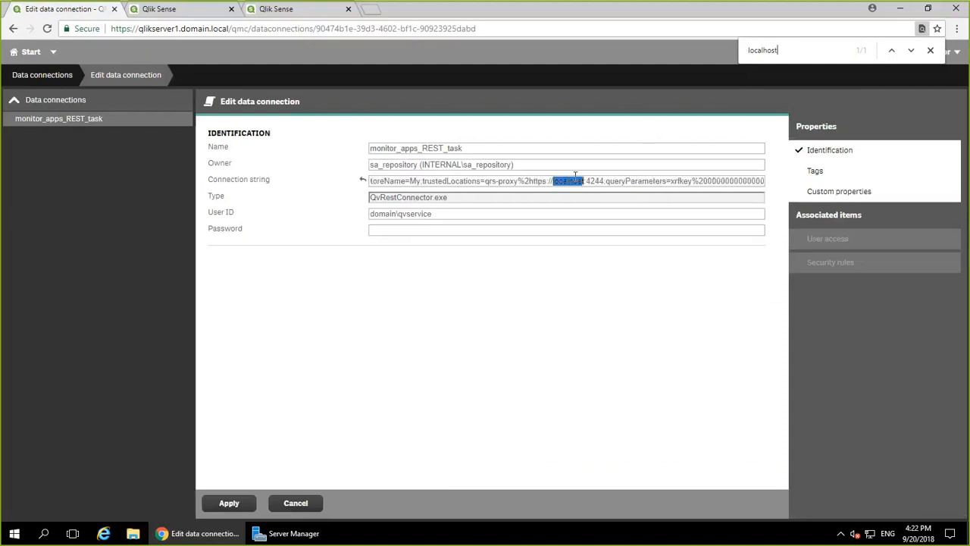
left_click(241, 506)
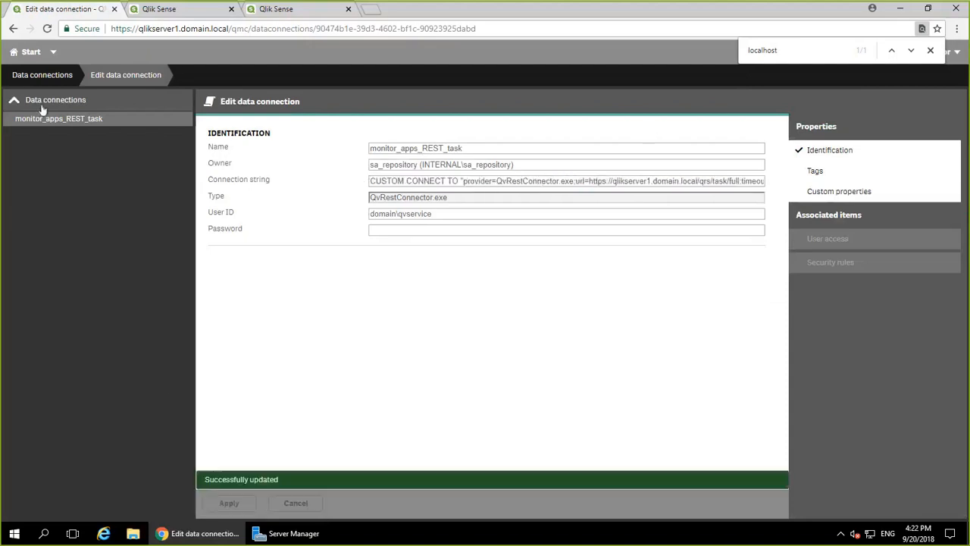
In the monitor_apps_REST_user data connection, replace localhost with qlikserver1.domain.local in the connection string's URL and trustedLocations parts, and apply.
left_click(47, 74)
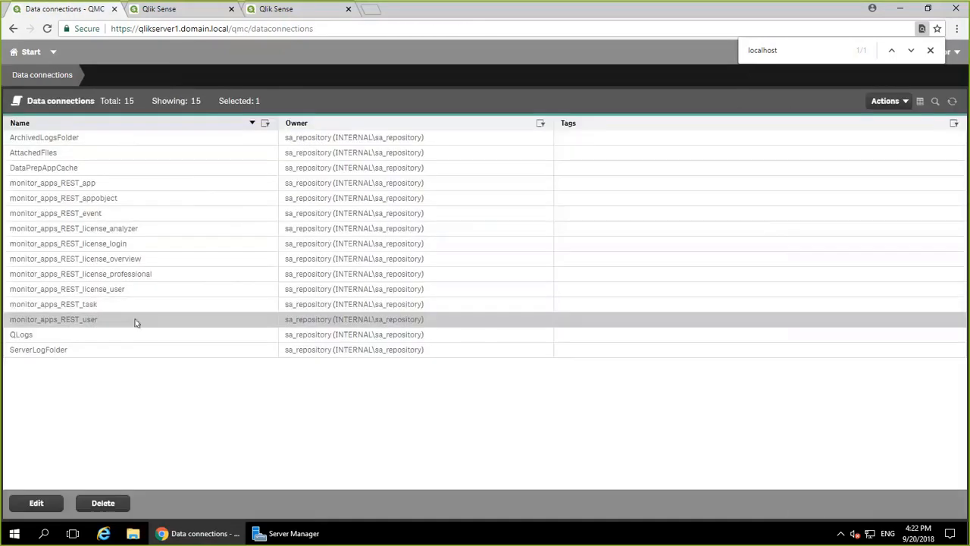
double_click(135, 323)
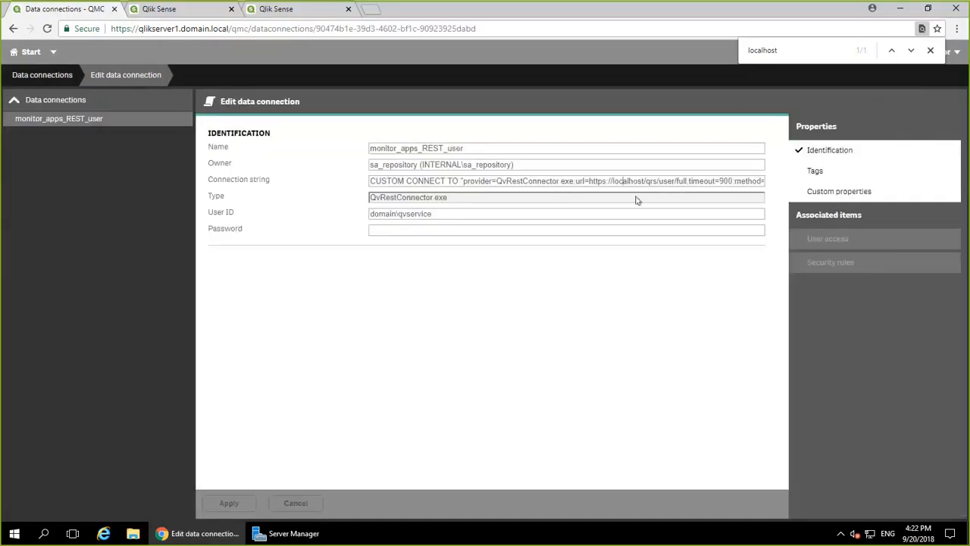
left_click(787, 50)
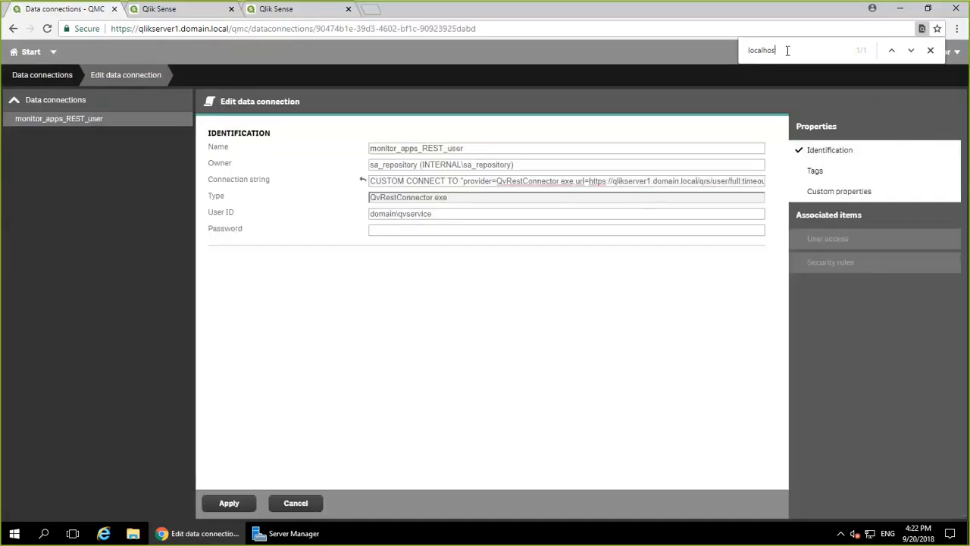
type("localhost")
key("Escape")
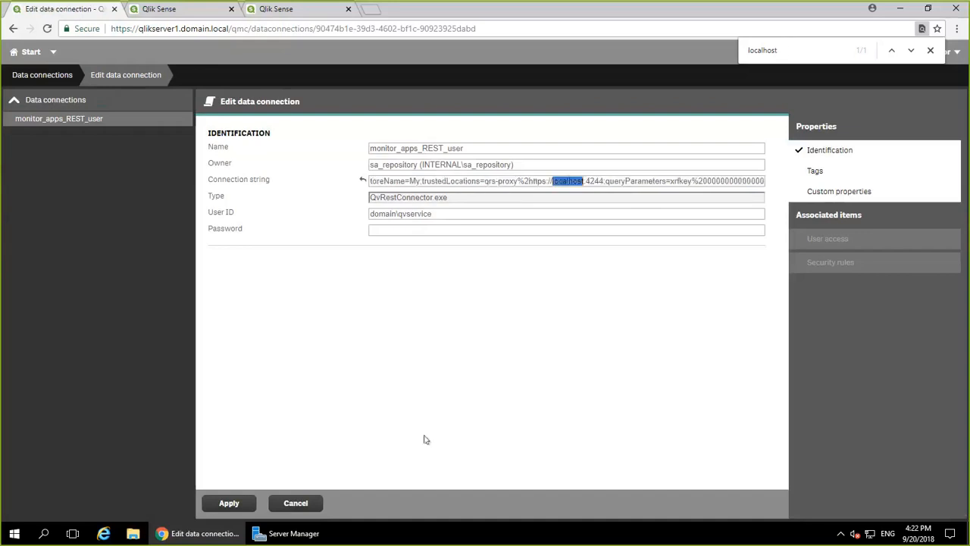
type("qlikserver1.domain.local")
left_click(252, 502)
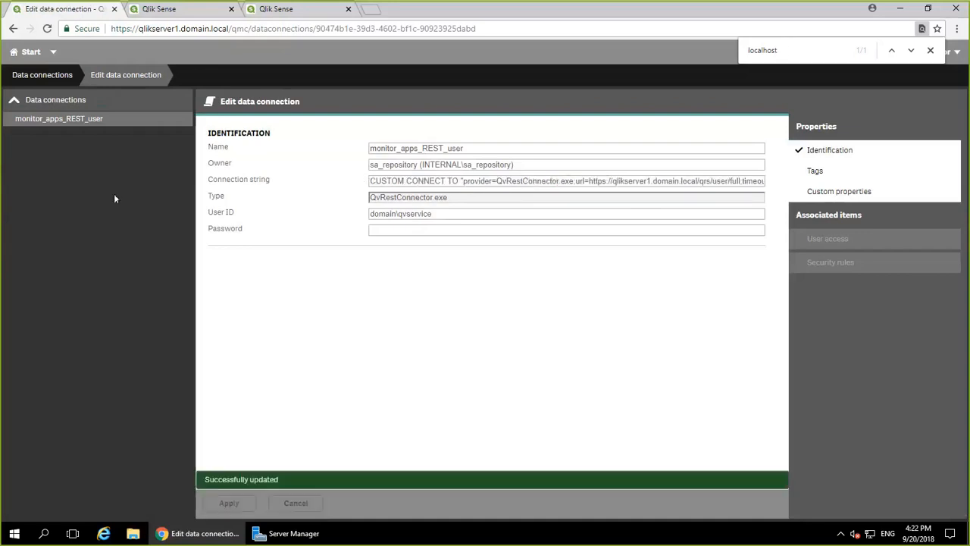
Open the ServerLogFolder data connection for editing, and browse to its local folder C:\ProgramData\Qlik\Sense\Log in File Explorer.
left_click(59, 75)
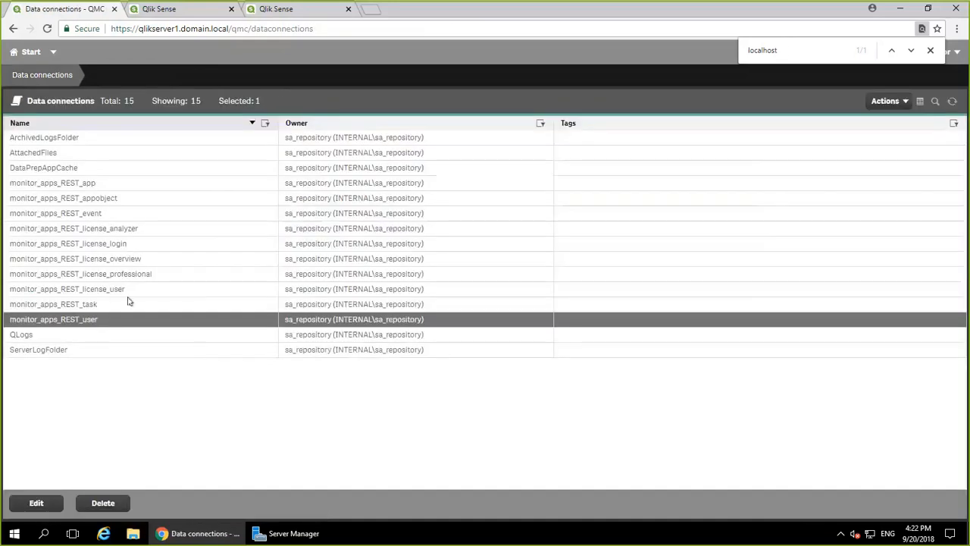
double_click(76, 352)
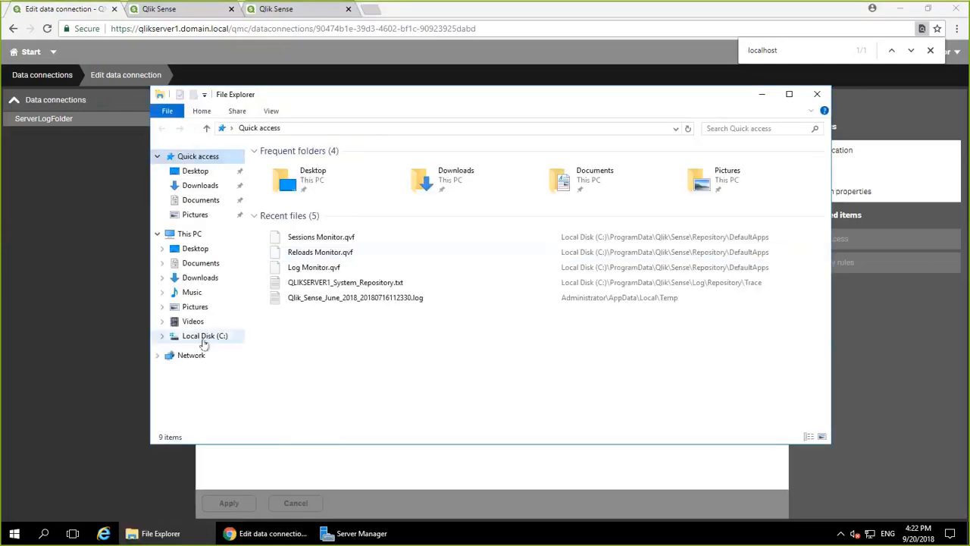
left_click(205, 338)
double_click(318, 229)
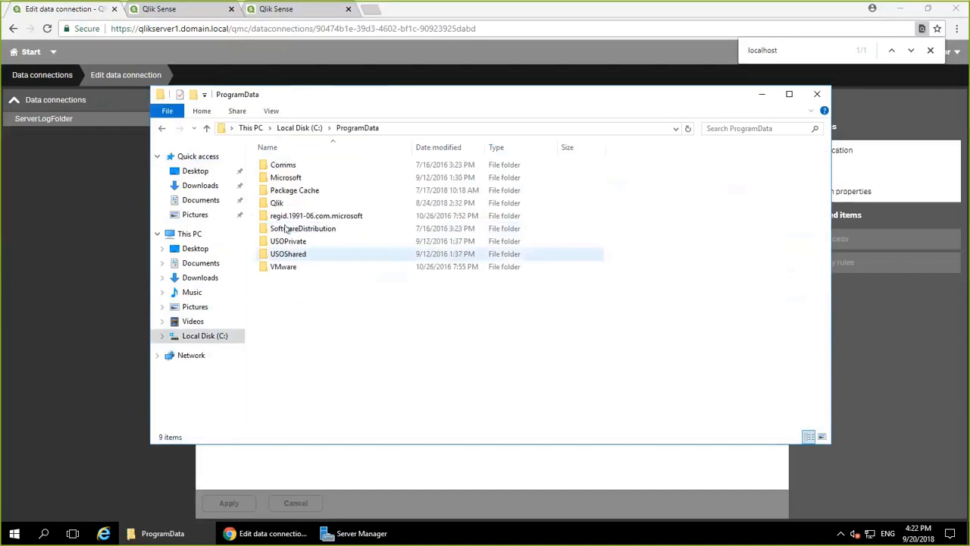
double_click(278, 203)
double_click(278, 190)
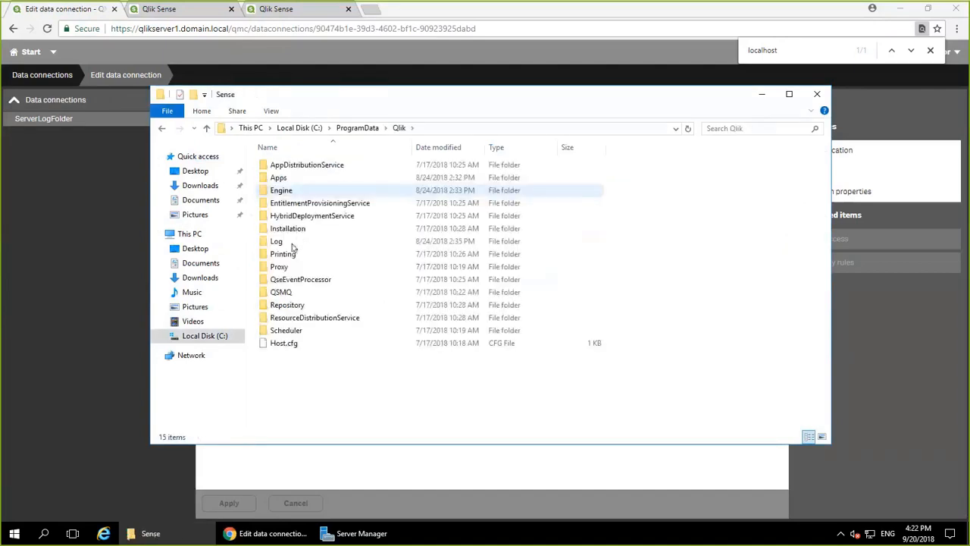
double_click(292, 242)
scroll(383, 292, "down", 5)
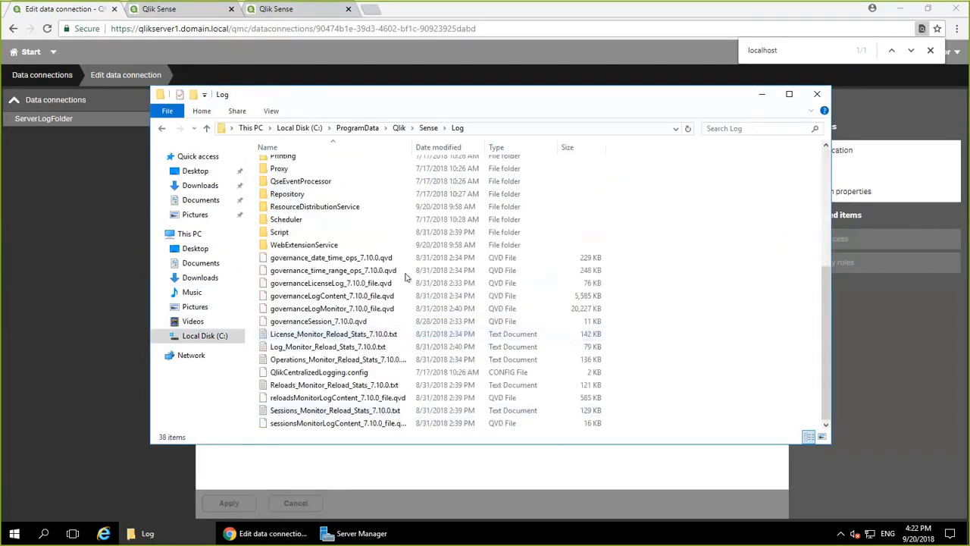
scroll(360, 294, "up", 6)
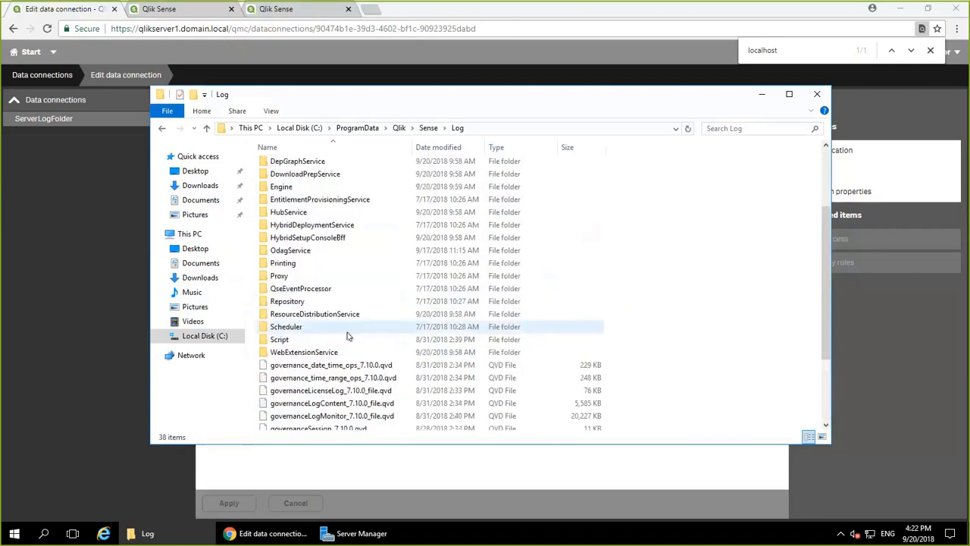
Share the Log folder inside C:\ProgramData\Qlik\Sense on the network with the listed users and permission levels.
right_click(456, 129)
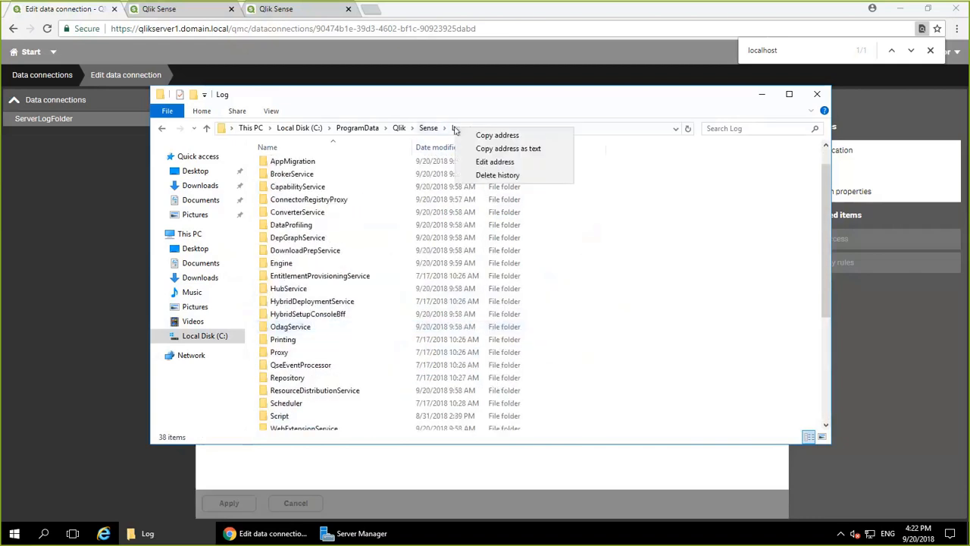
left_click(429, 128)
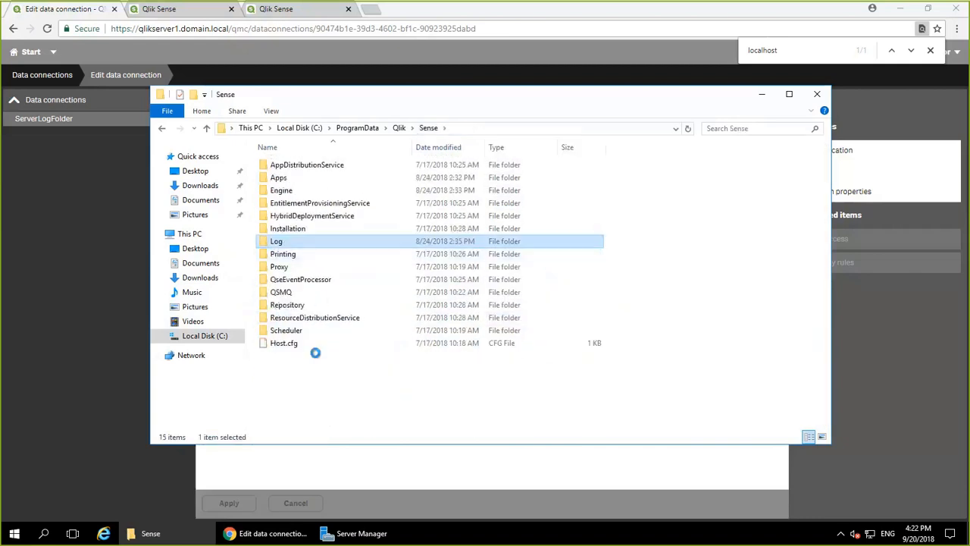
right_click(282, 241)
left_click(320, 459)
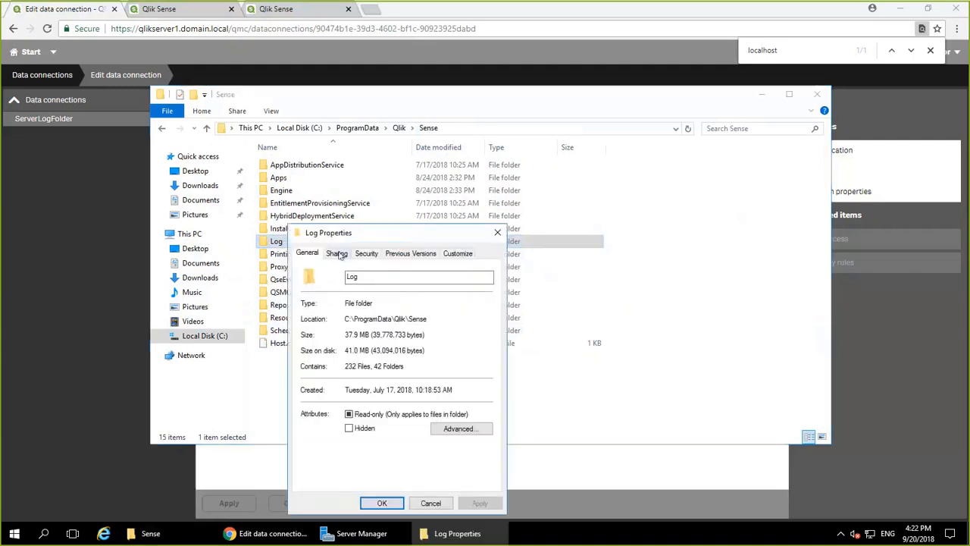
left_click(336, 254)
left_click(327, 336)
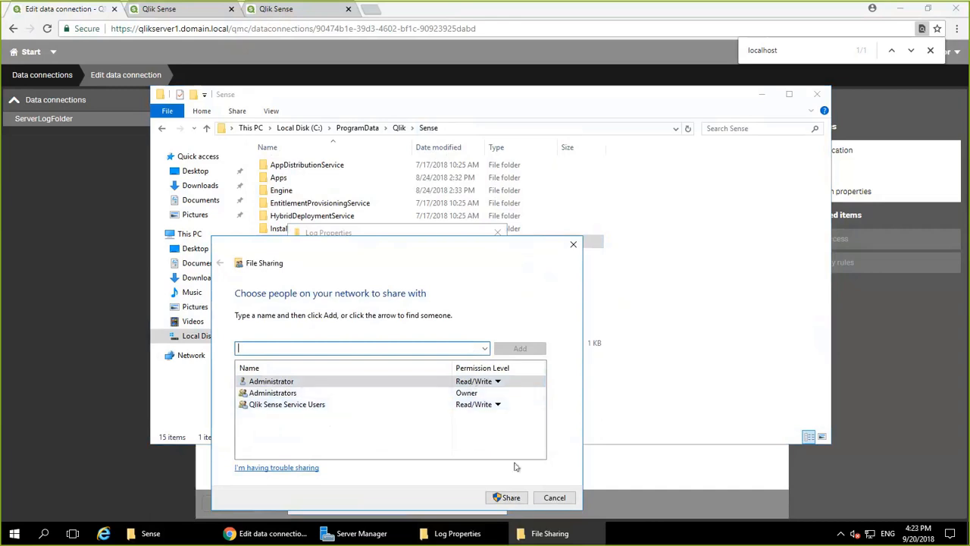
left_click(507, 497)
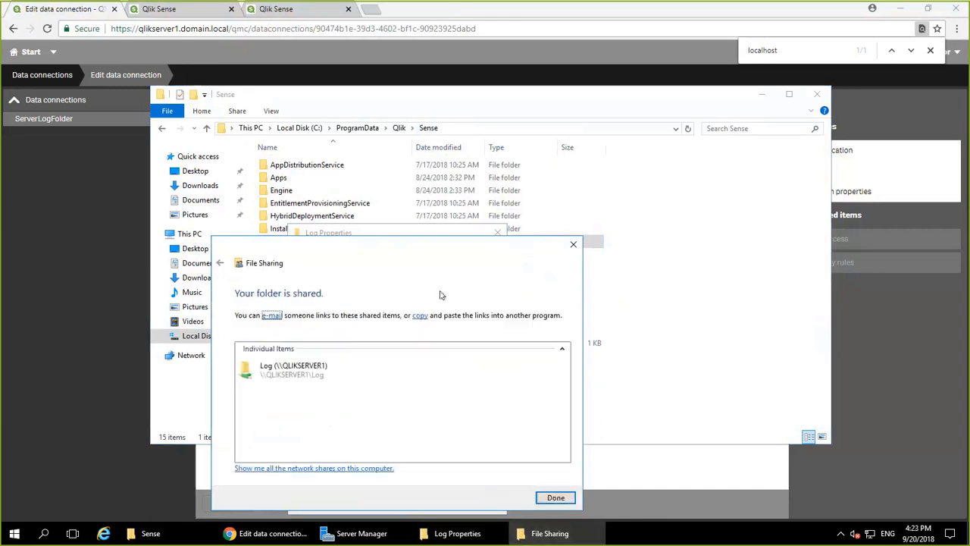
left_click(565, 502)
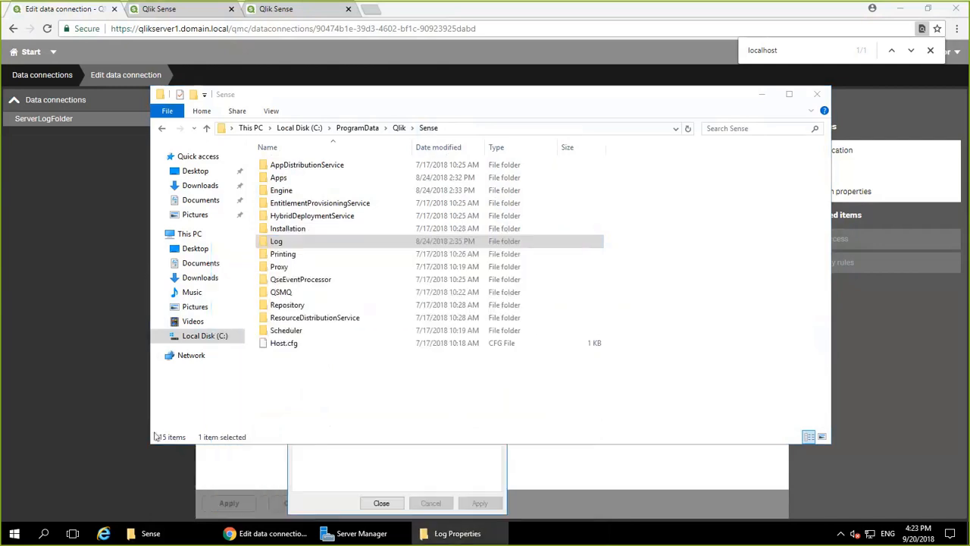
left_click(381, 502)
Back in the Qlik Management Console, set the ServerLogFolder connection string to \\qlikserver1.domain.local\Log\.
left_click(281, 459)
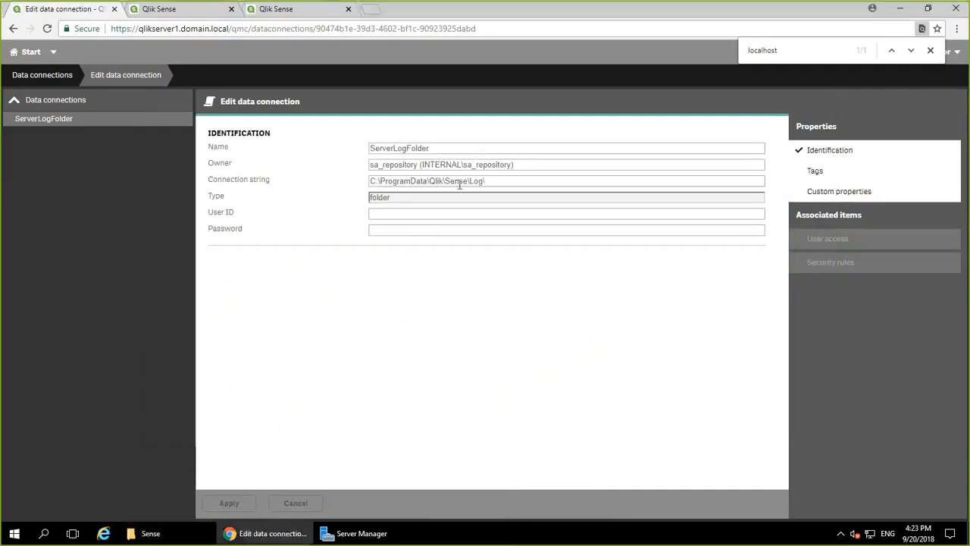
left_click_drag(467, 182, 359, 175)
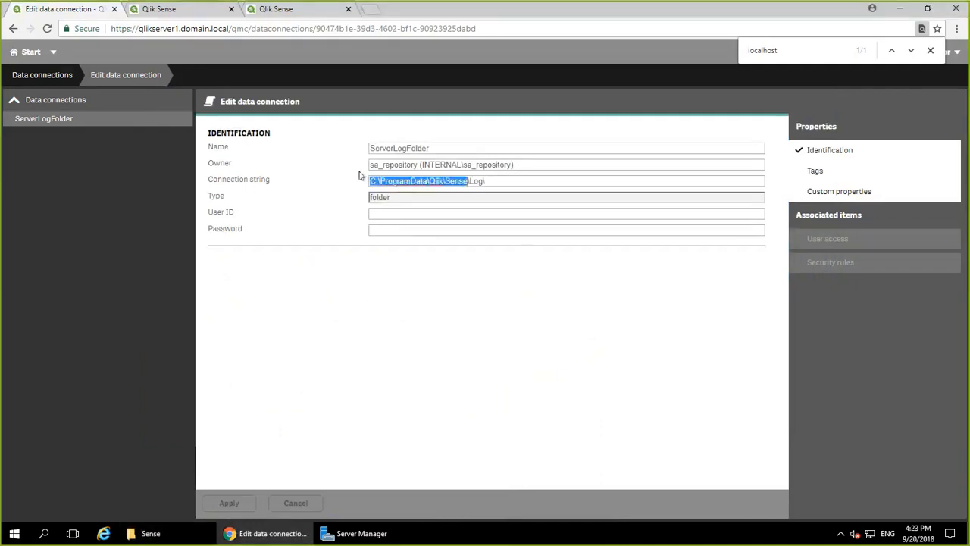
type("\\\\qlik")
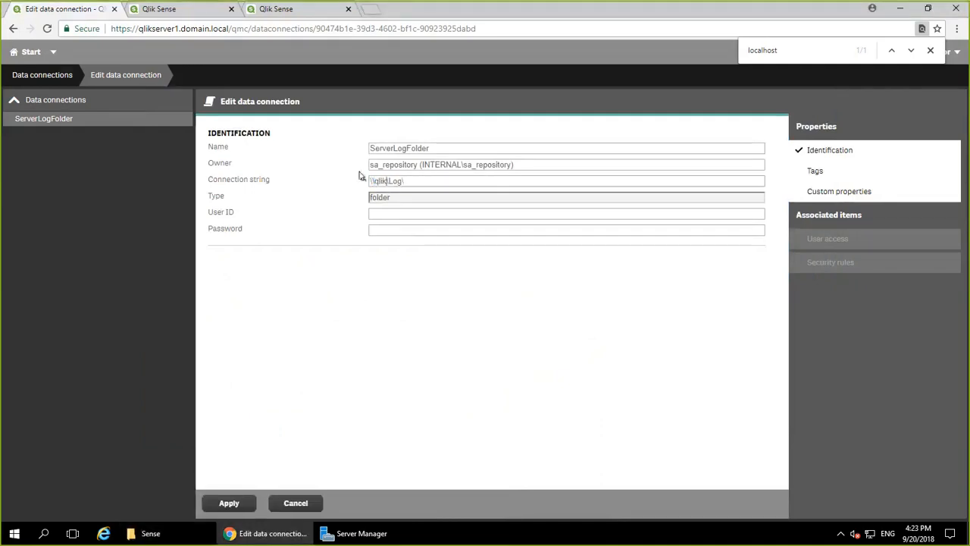
type("server1.domain.local")
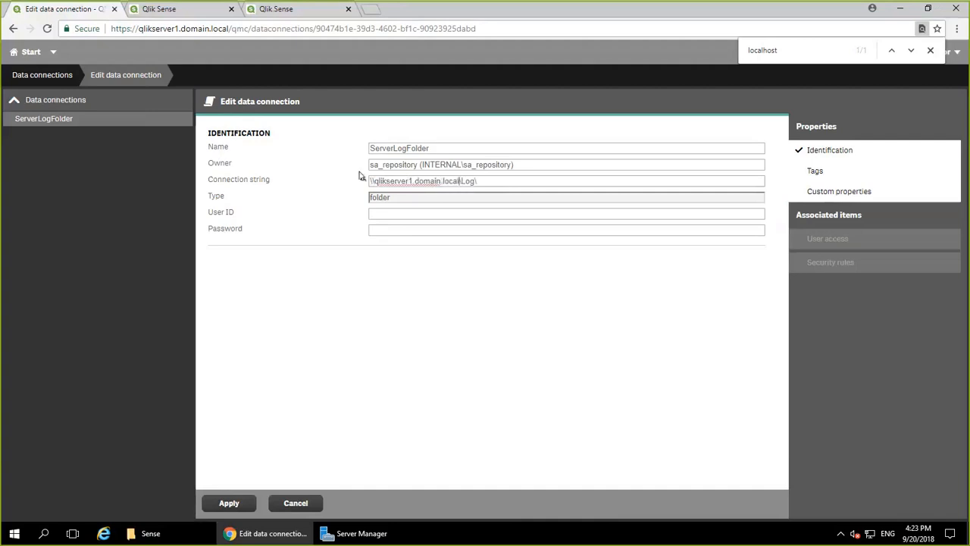
Set the ServerLogFolder connection's user ID to domain\qvservice, enter the service account password, and apply.
left_click(382, 212)
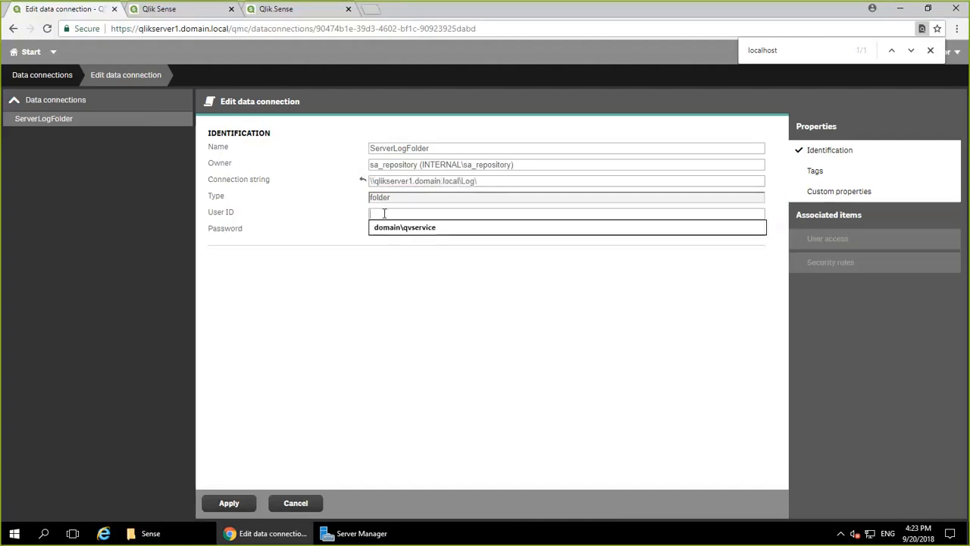
left_click(386, 227)
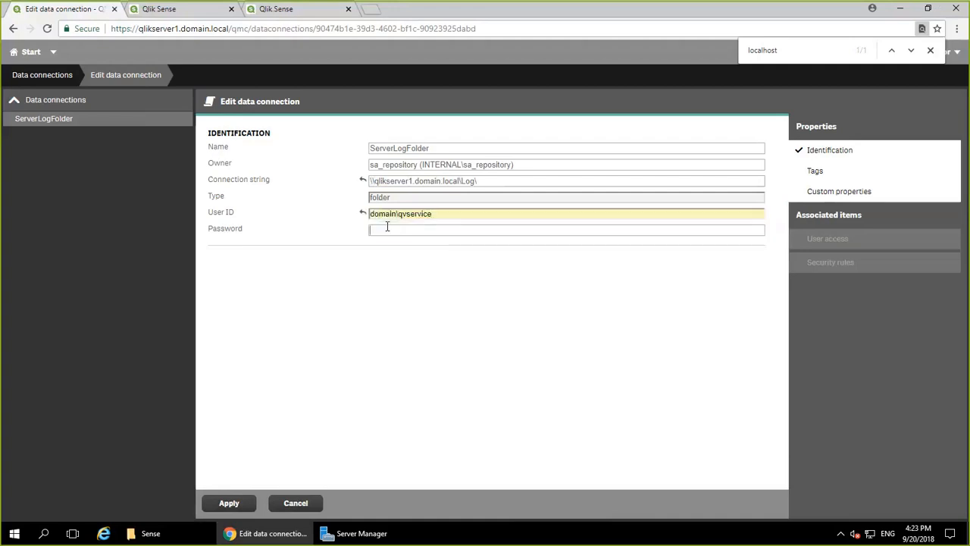
type("************")
left_click(229, 502)
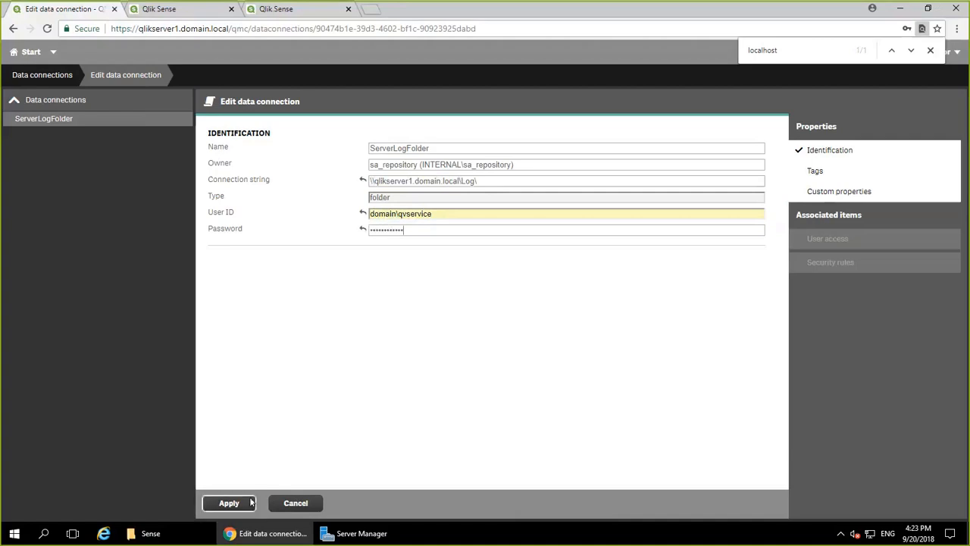
In the ArchivedLogsFolder data connection, set the user ID to domain\qvservice, enter the service account password, and apply.
left_click(60, 85)
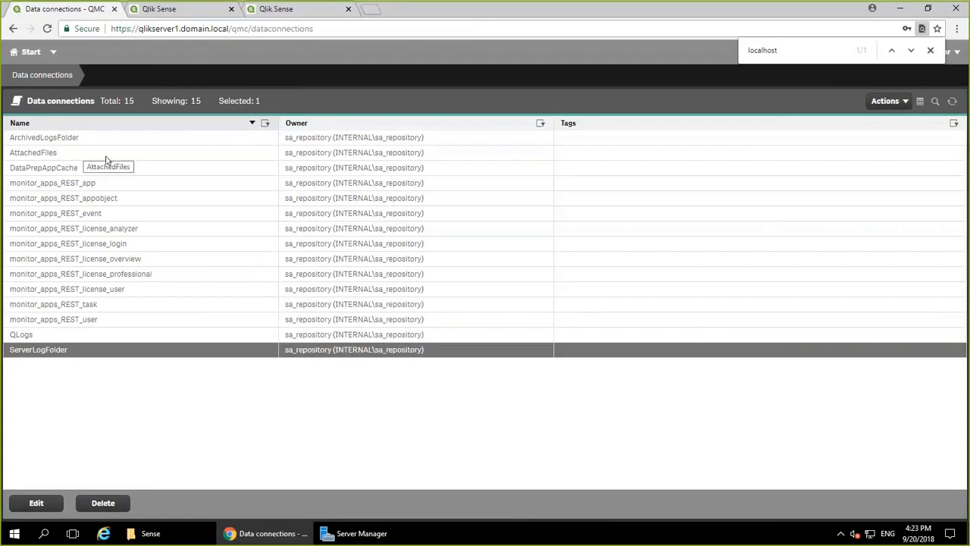
left_click(76, 139)
double_click(76, 140)
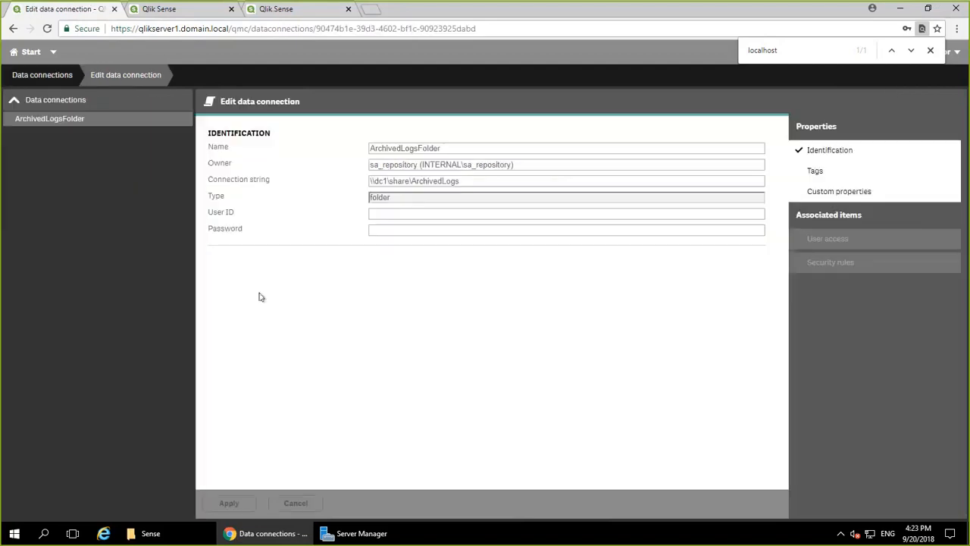
left_click(433, 215)
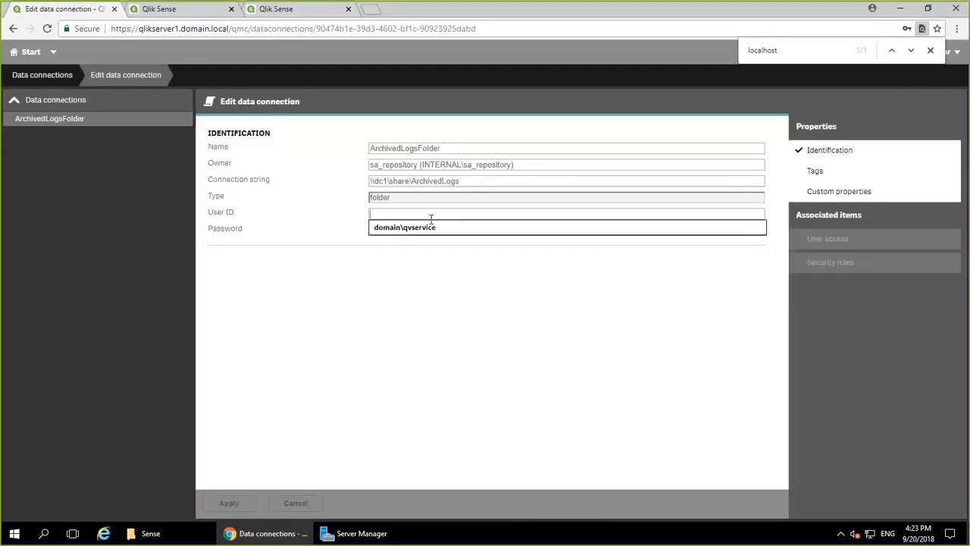
left_click(418, 225)
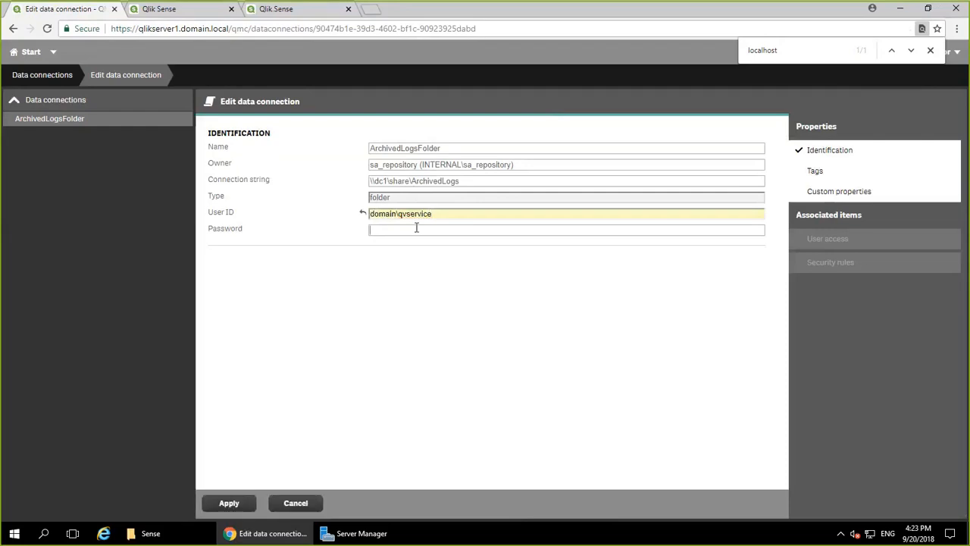
type("************")
left_click(229, 504)
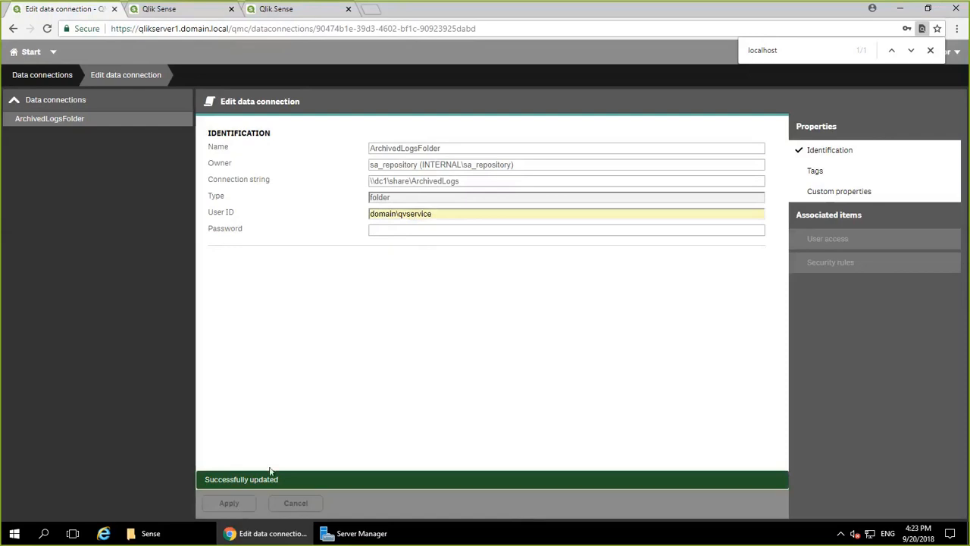
left_click(66, 78)
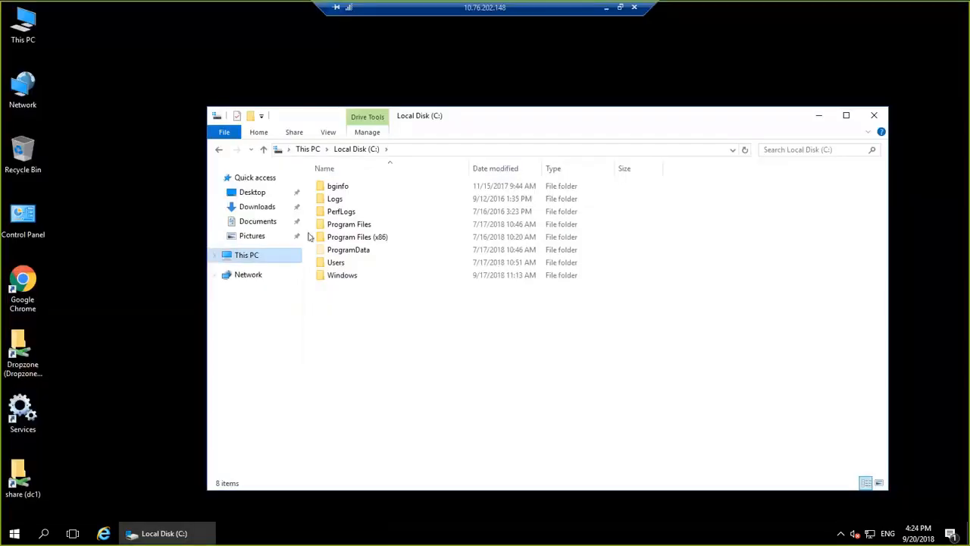
On the second node, share the Log folder inside C:\ProgramData\Qlik\Sense with the listed users and permission levels, and close the folder windows.
double_click(347, 250)
double_click(337, 224)
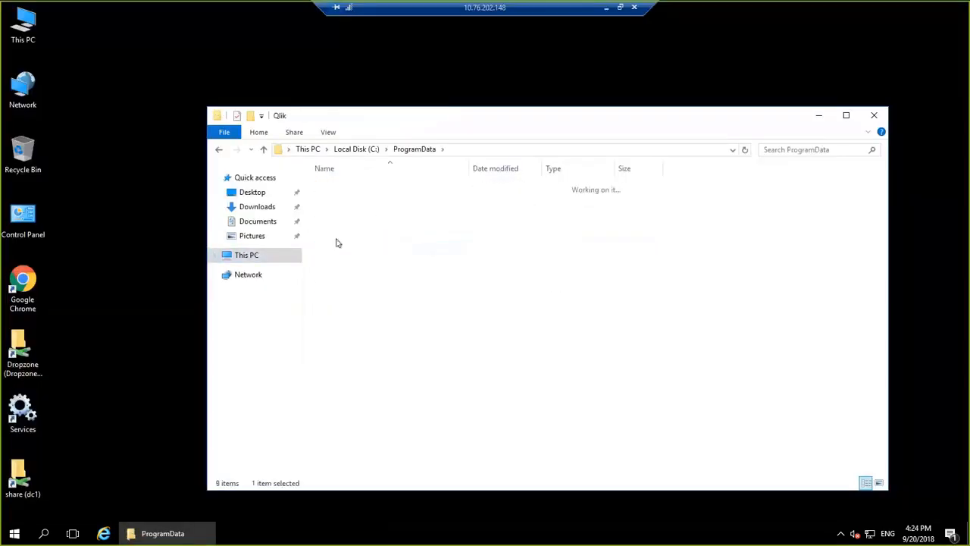
double_click(336, 199)
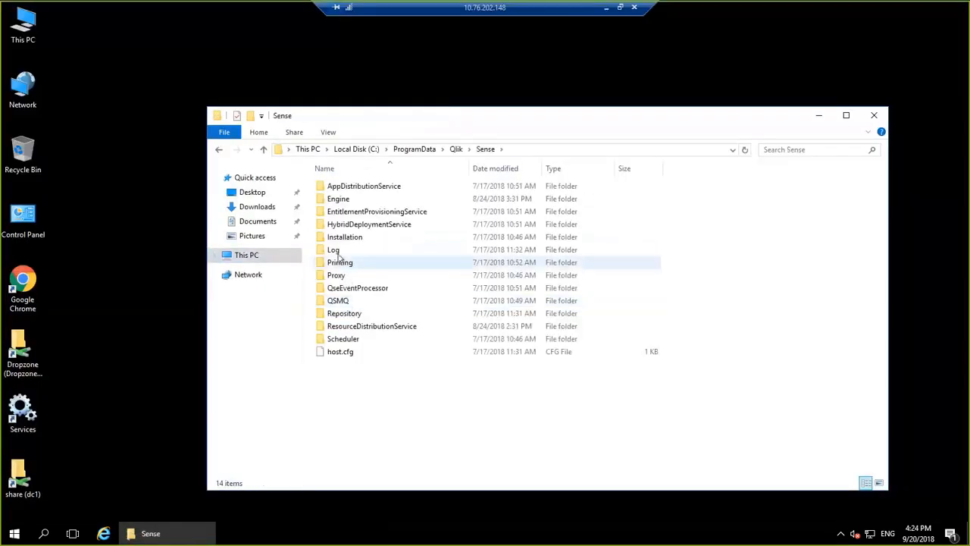
double_click(335, 250)
right_click(337, 256)
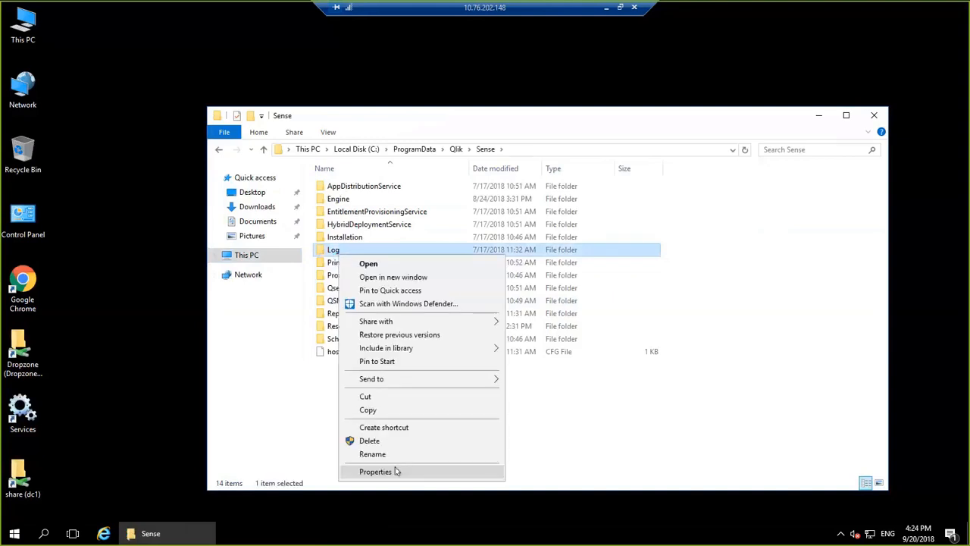
left_click(395, 471)
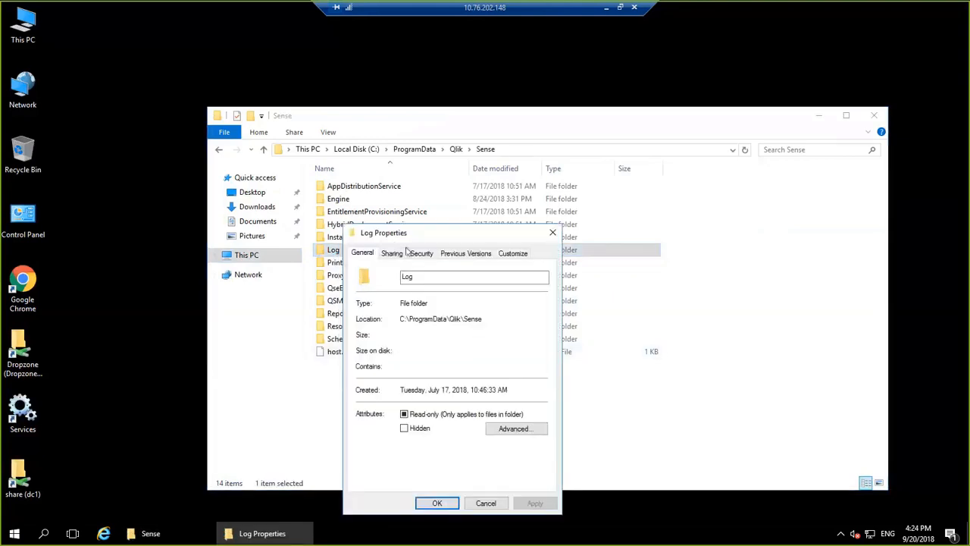
left_click(394, 253)
left_click(382, 334)
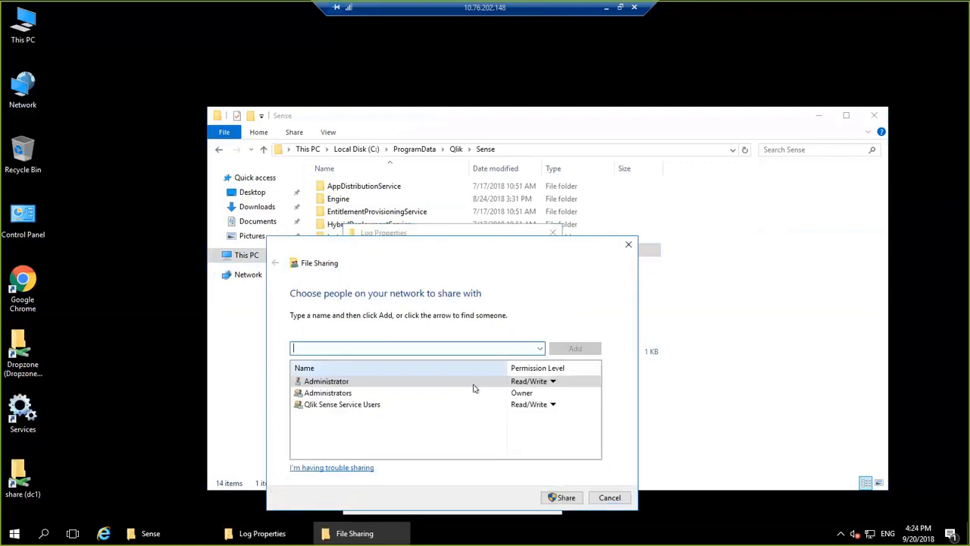
left_click(567, 497)
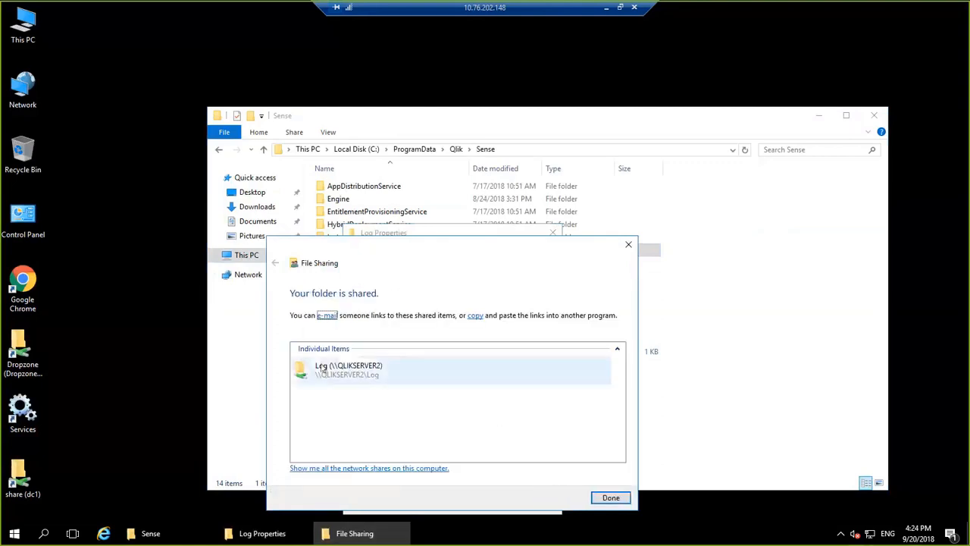
left_click(611, 497)
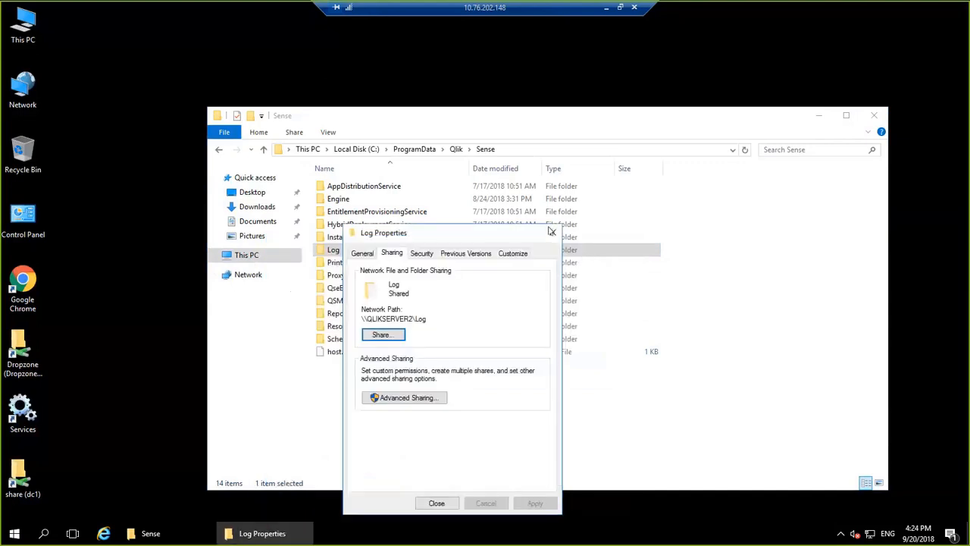
left_click(553, 233)
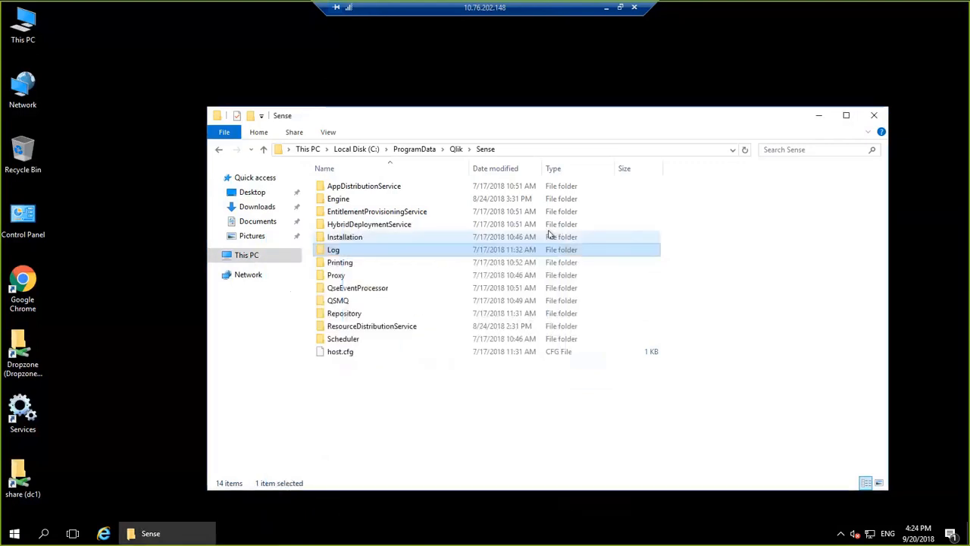
left_click(875, 115)
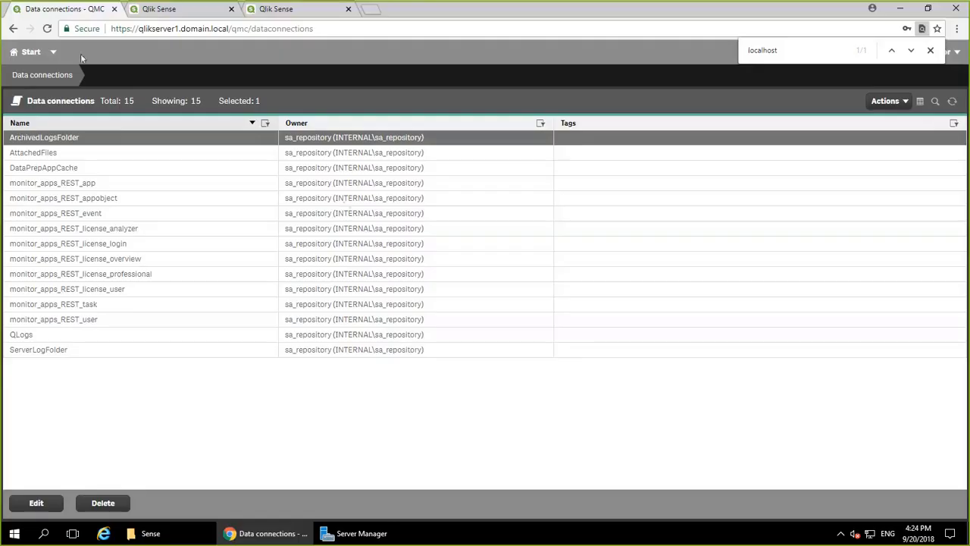
Switch to the browser, compare the hub's monitoring apps with the QMC Apps list, and check the additional actions for License Monitor.
left_click(174, 12)
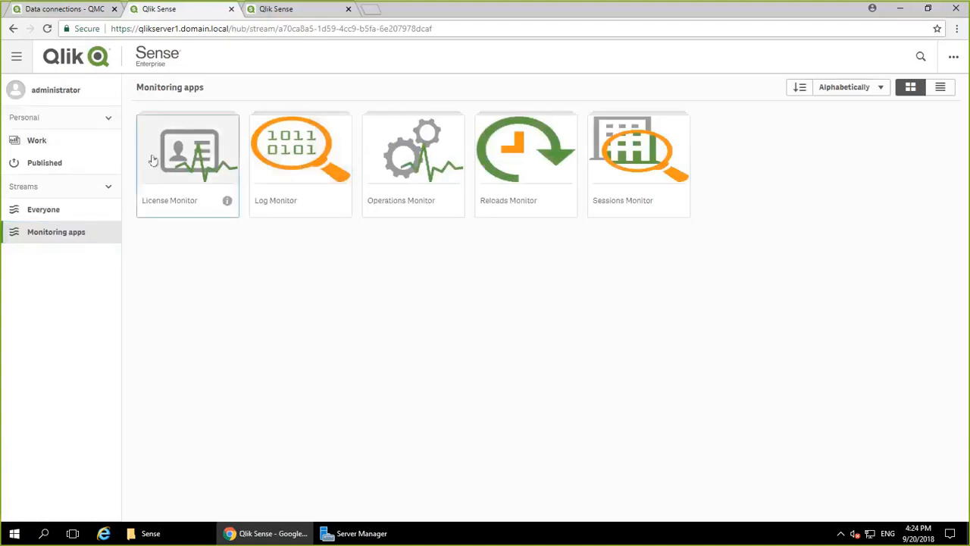
left_click(25, 10)
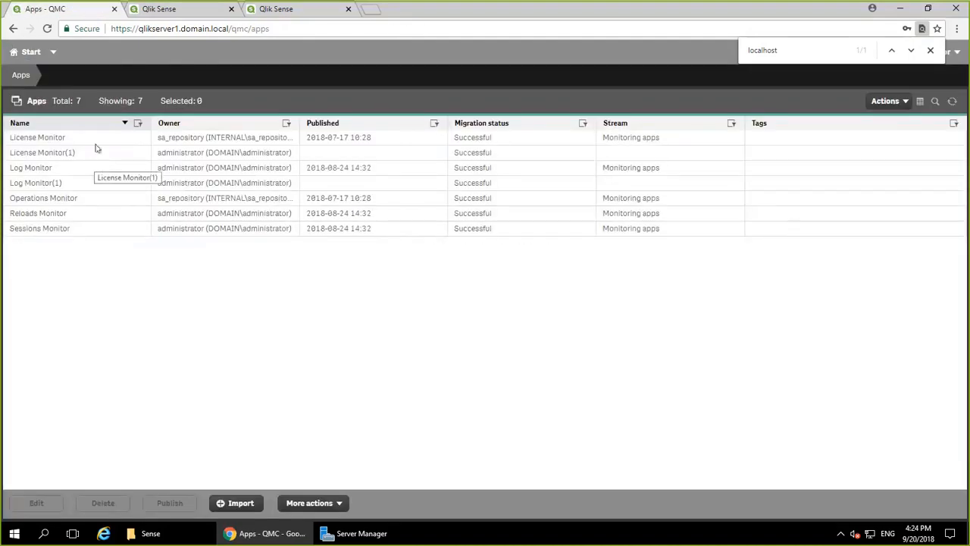
left_click(96, 139)
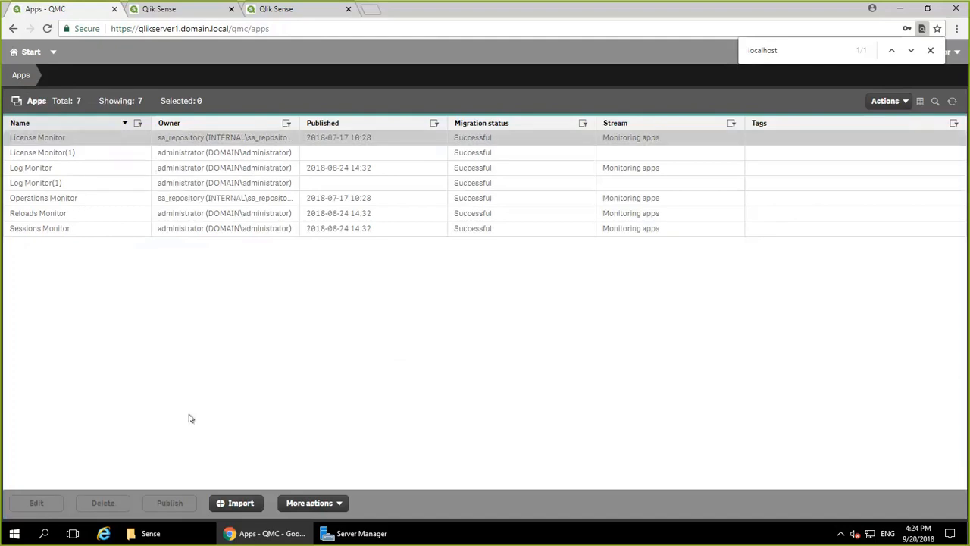
left_click(313, 502)
left_click(492, 447)
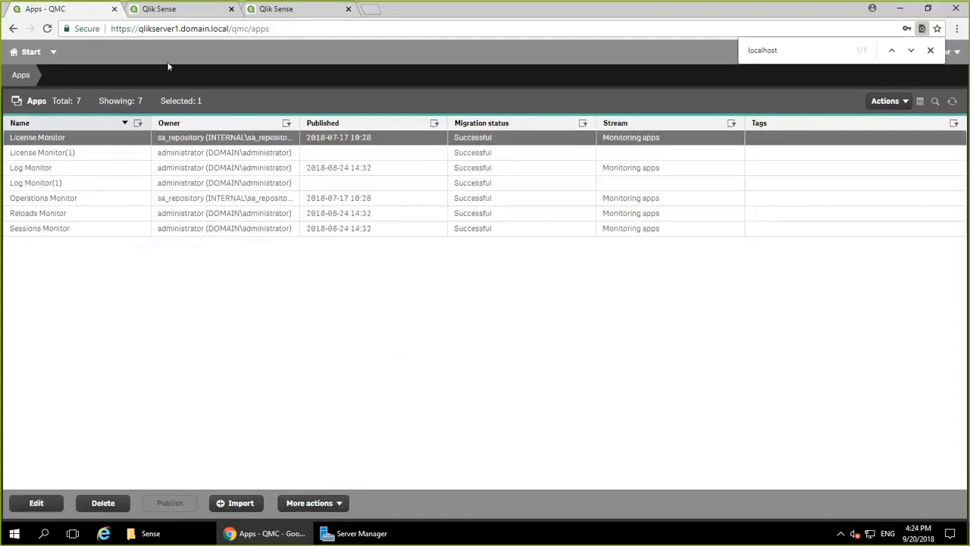
left_click(167, 11)
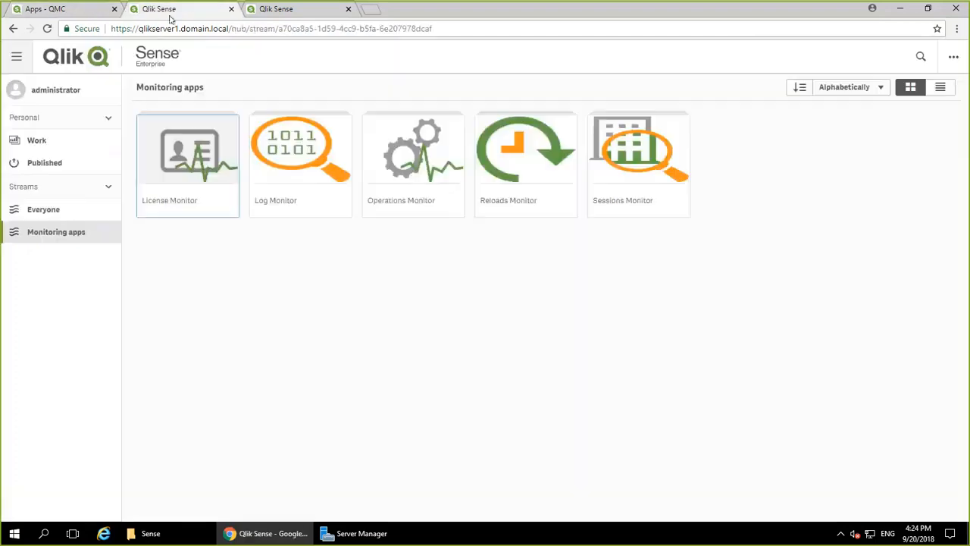
left_click(191, 168)
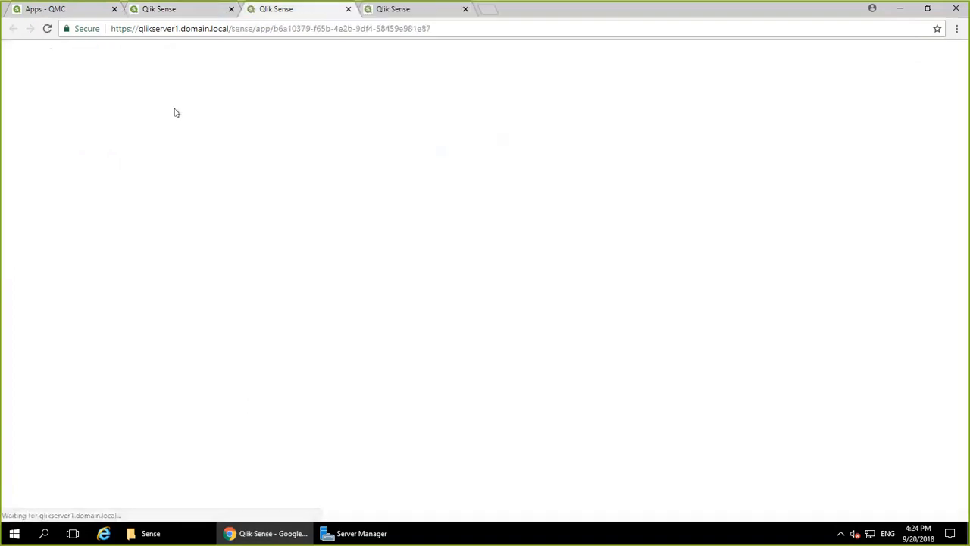
left_click(348, 9)
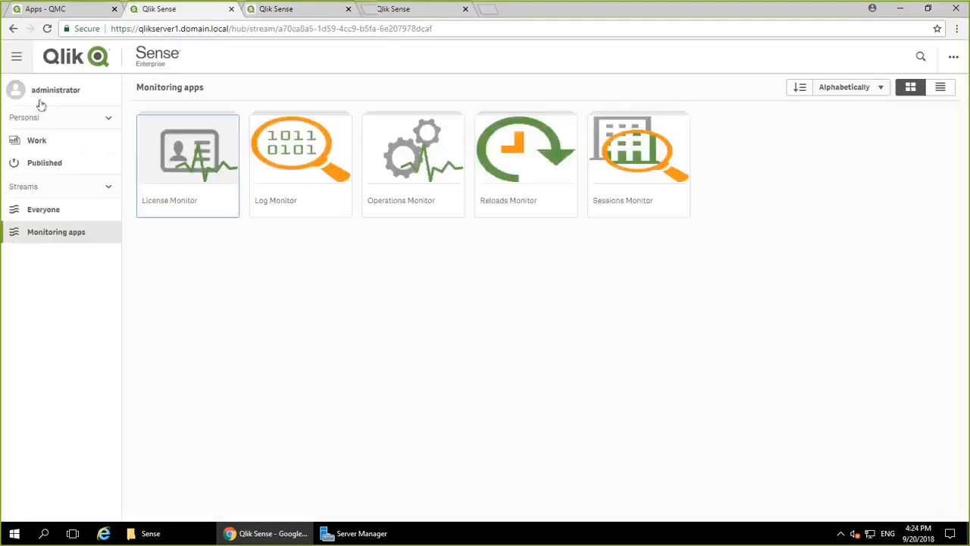
Open the License Monitor(1) app from the hub's personal Work area and go to its data load editor.
left_click(39, 134)
left_click(180, 167)
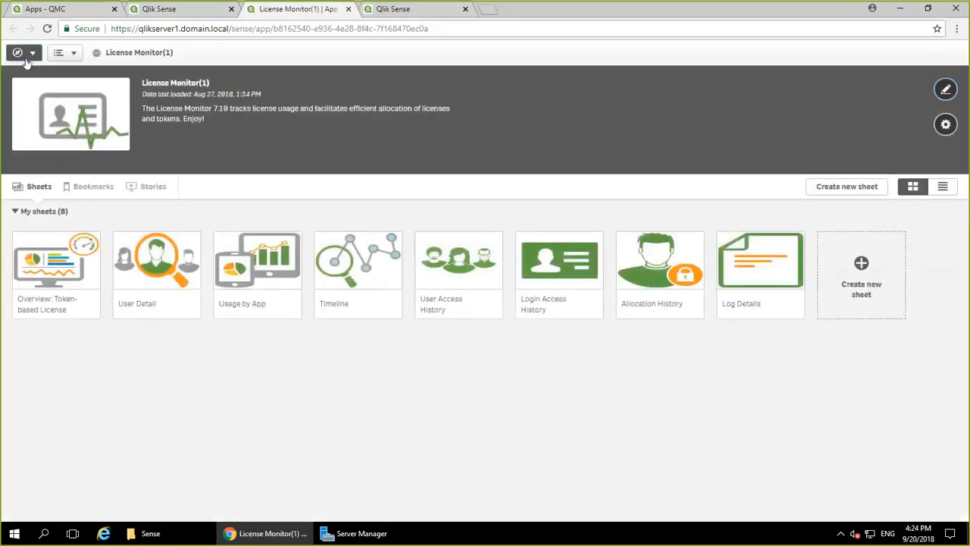
left_click(23, 53)
left_click(68, 126)
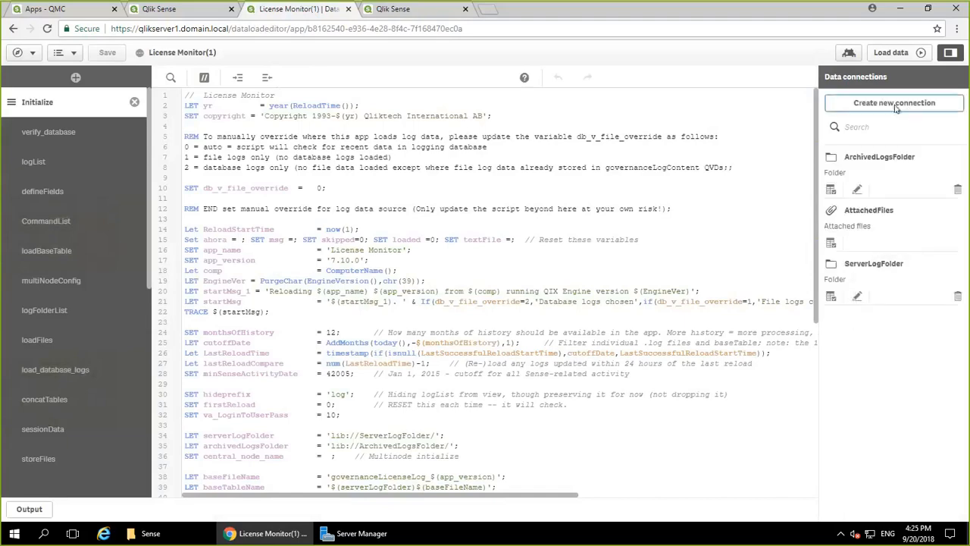
Start a new All files folder connection and set its path to \\Qlikserver2.domain.local\log.
left_click(895, 106)
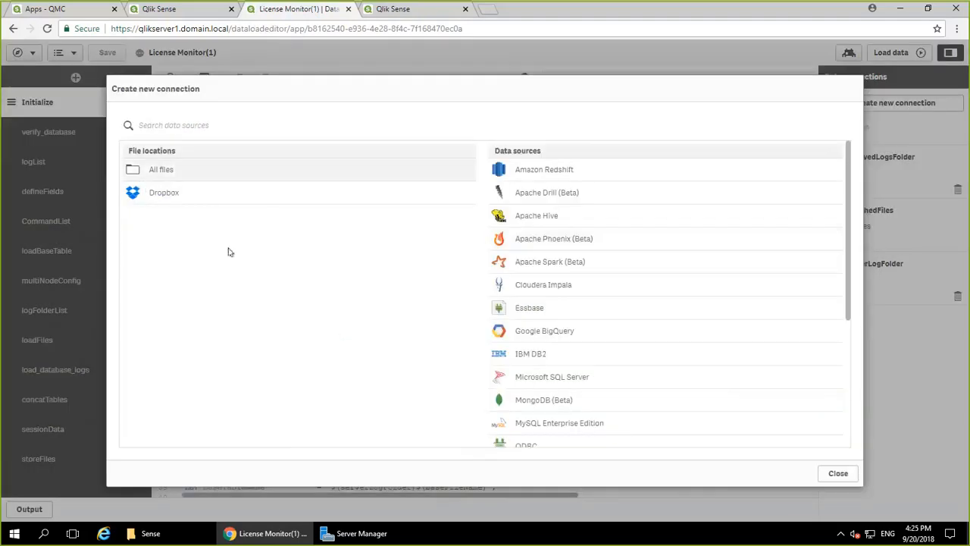
left_click(402, 175)
left_click(446, 177)
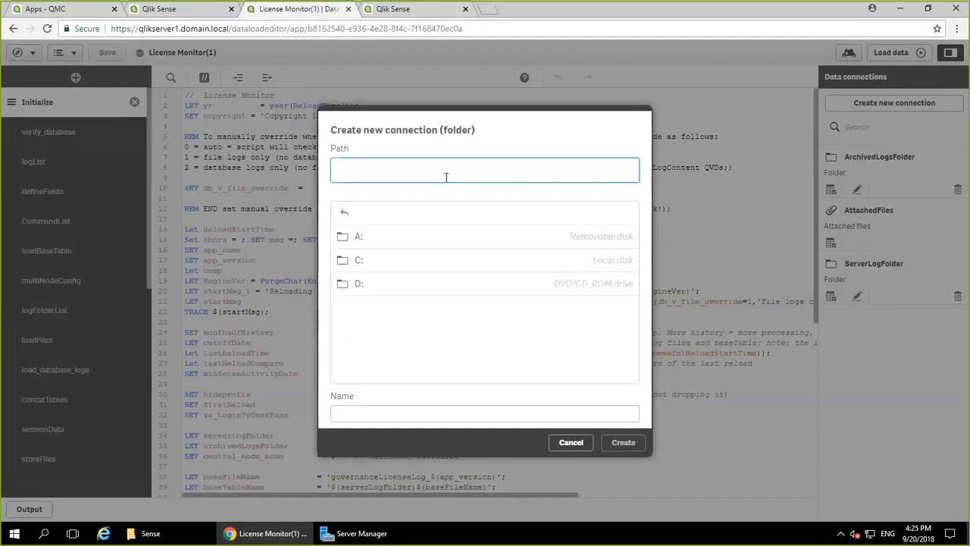
type("\\Qlikserver2.domainl")
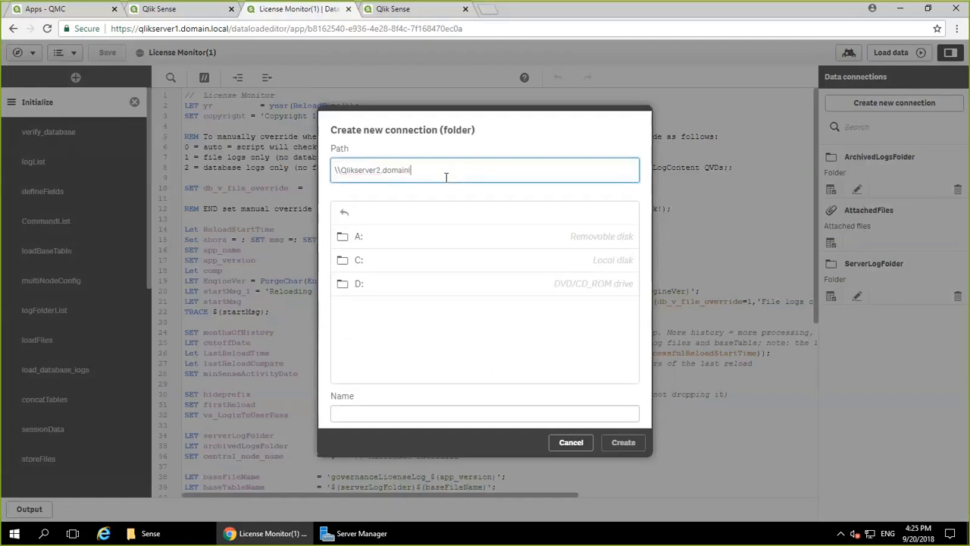
key("BackSpace")
type(".local")
type("\\hub")
key("BackSpace")
key("BackSpace")
key("BackSpace")
type("log")
type("s")
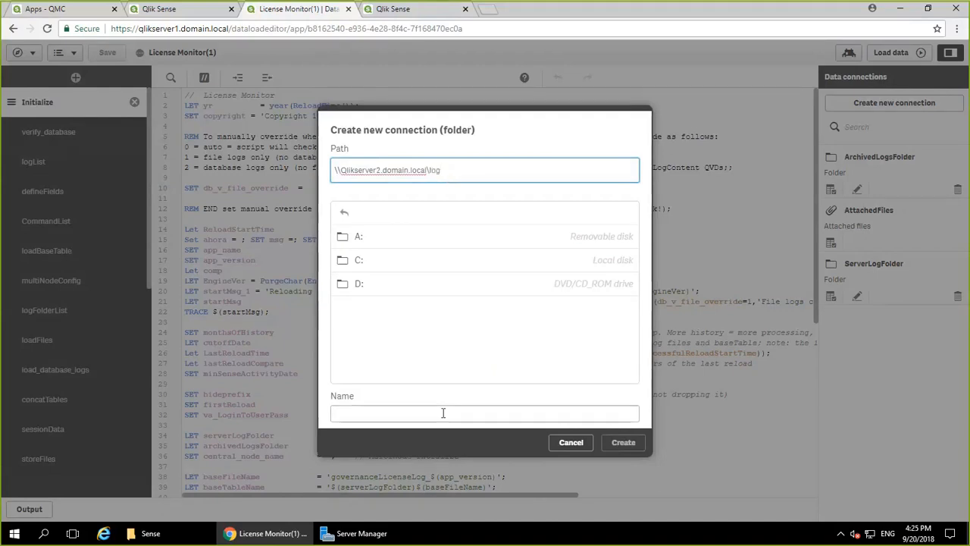
left_click(444, 413)
left_click(482, 173)
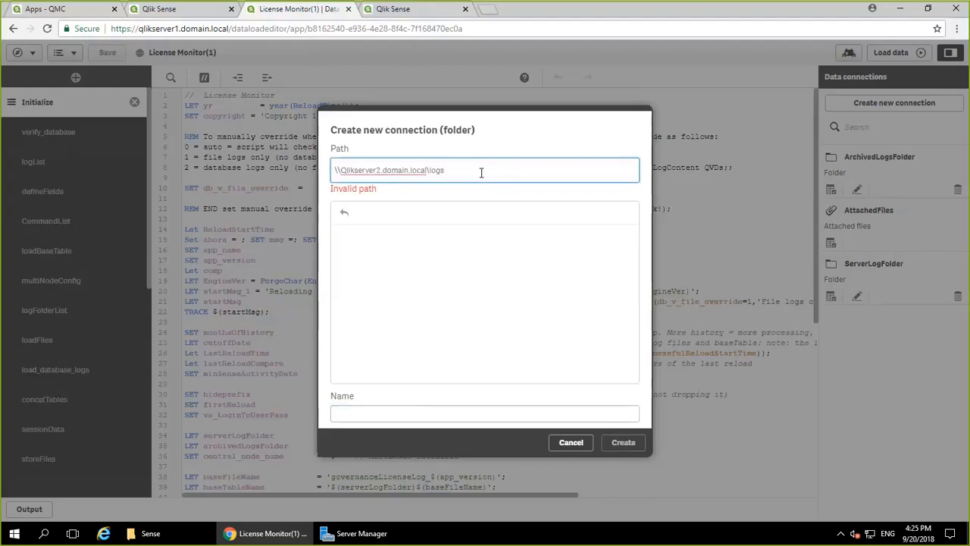
key("BackSpace")
Name the folder connection qlikserver2 and create it.
left_click(502, 410)
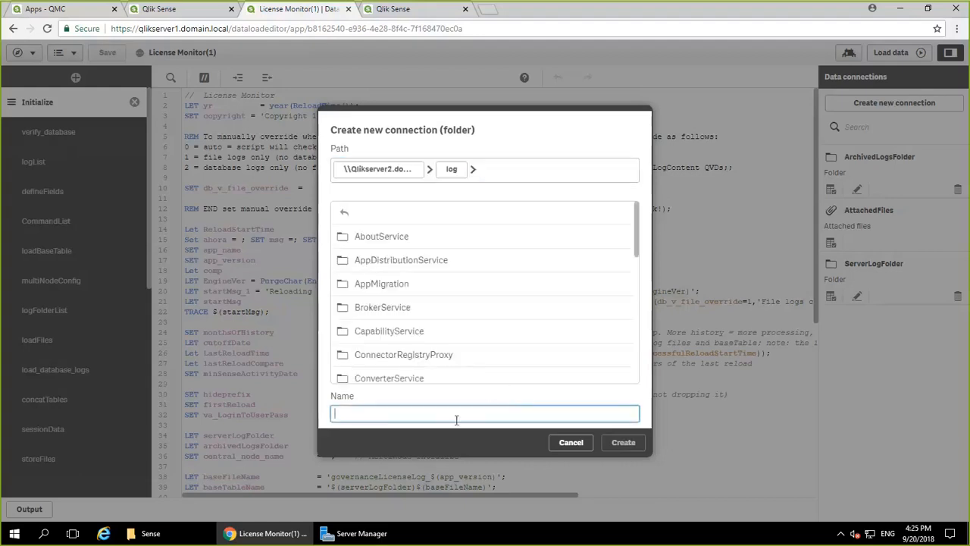
type("qlikserver2")
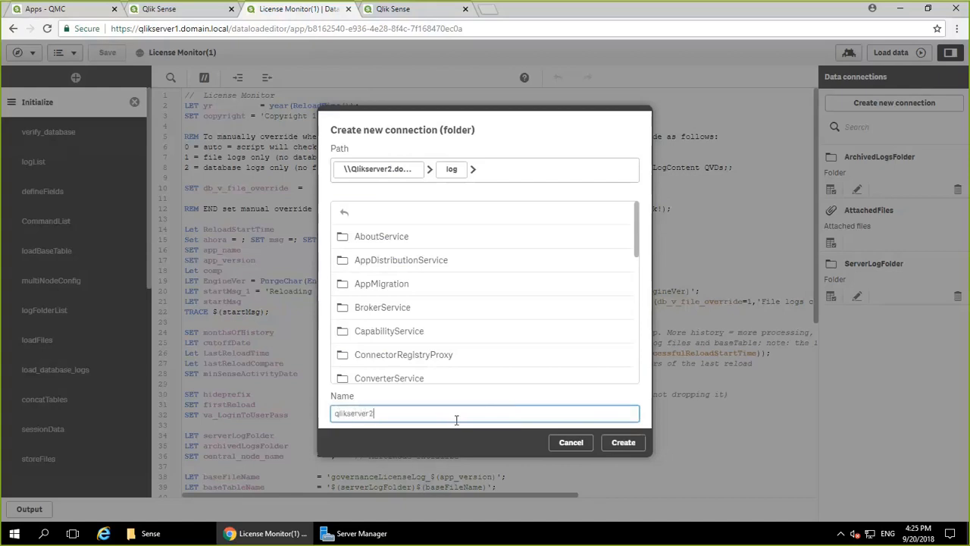
left_click(620, 442)
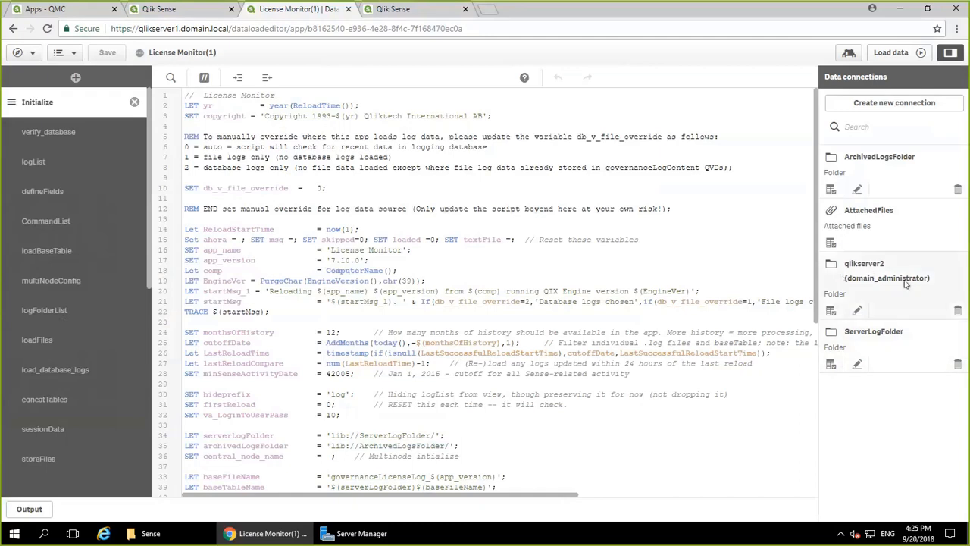
Create another All files folder connection with the path \\qlikserver3.domain.local\log and the name qlikserver3.
left_click(879, 103)
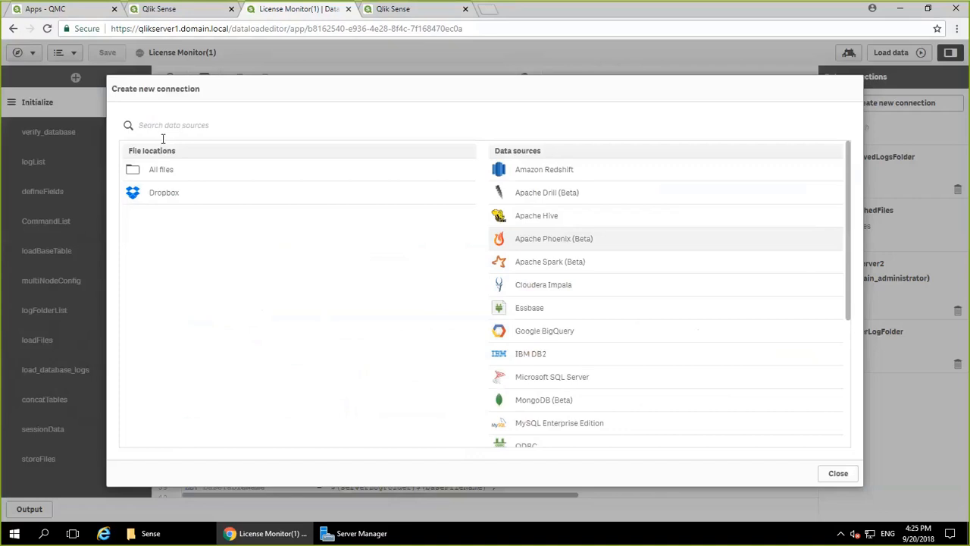
left_click(204, 175)
left_click(422, 172)
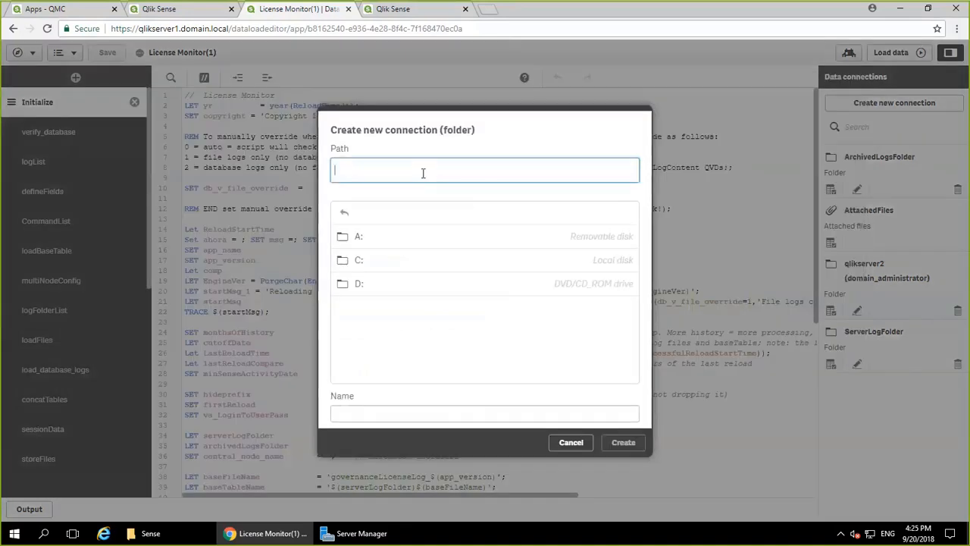
type("\\\\qlikserver3.domain.local\\log")
key("Return")
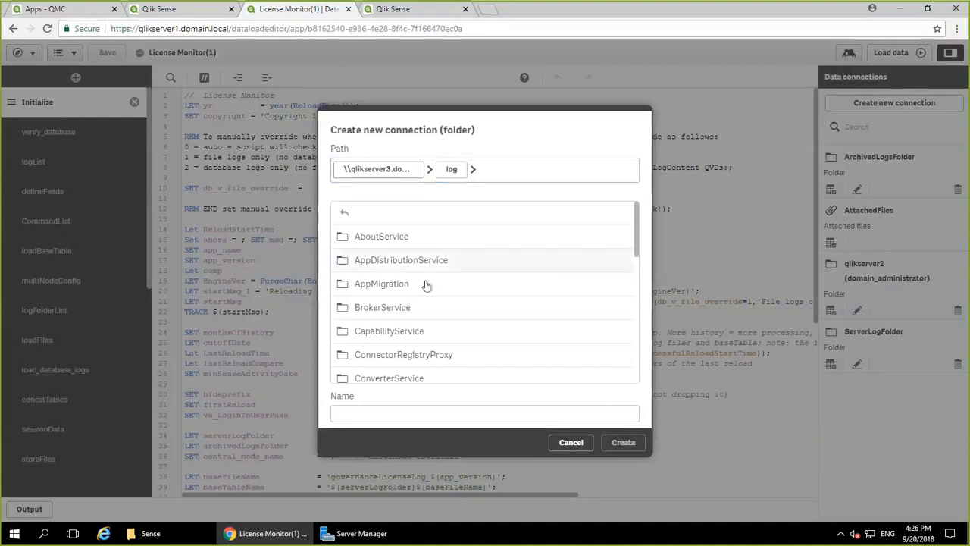
left_click(437, 415)
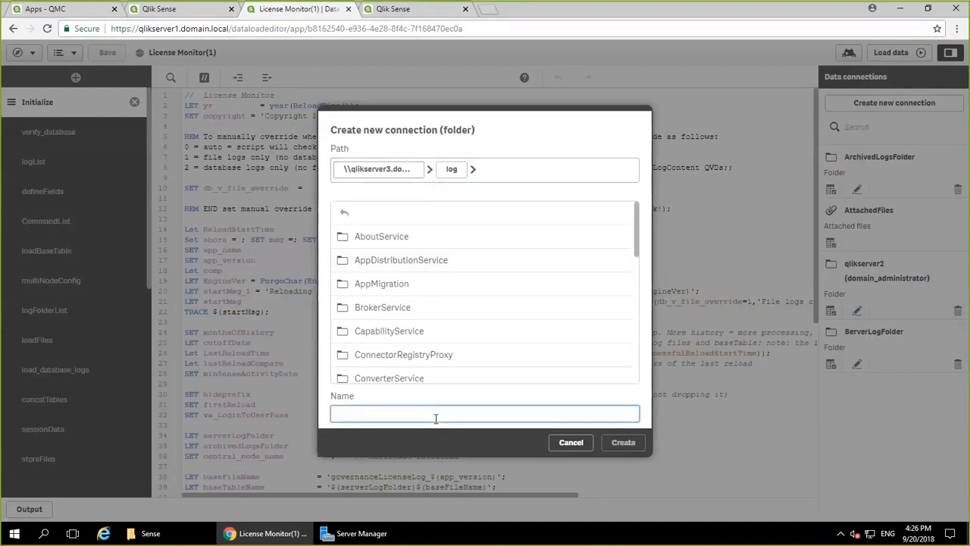
type("qlikserver3")
left_click(623, 442)
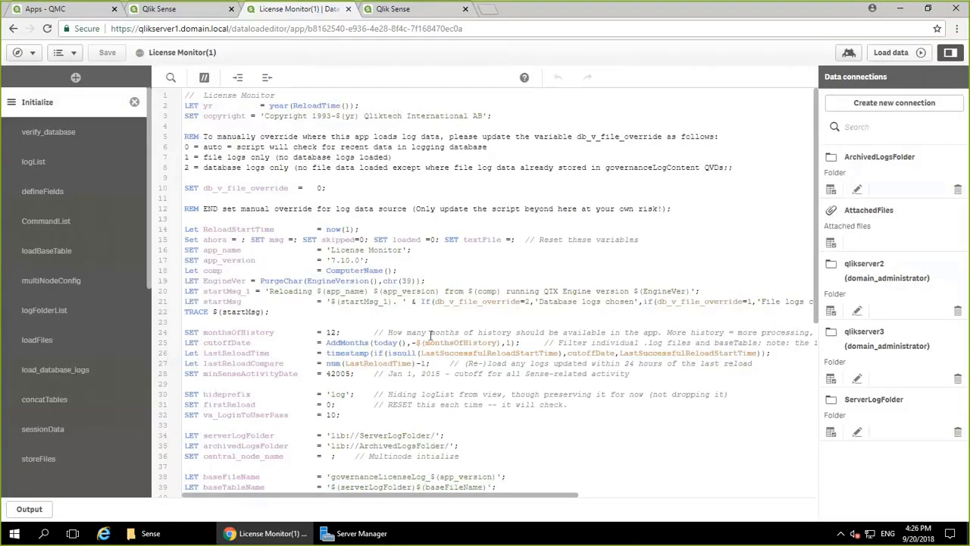
In the logFolderList section, add 'qlikserver2' and 'qlikserver3' after 'ServerLogFolder' in the FOR each node list and save the script.
left_click(57, 310)
scroll(428, 329, "down", 1)
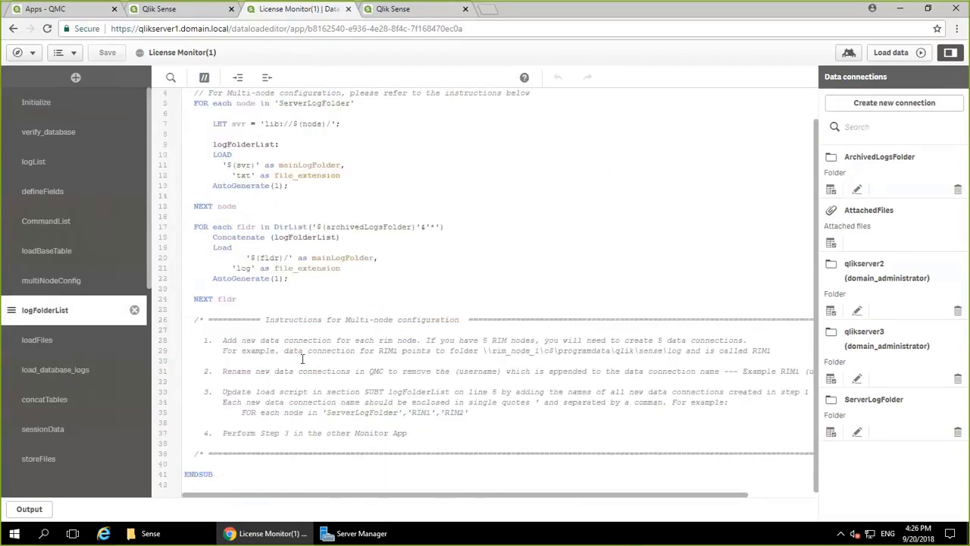
scroll(341, 326, "up", 1)
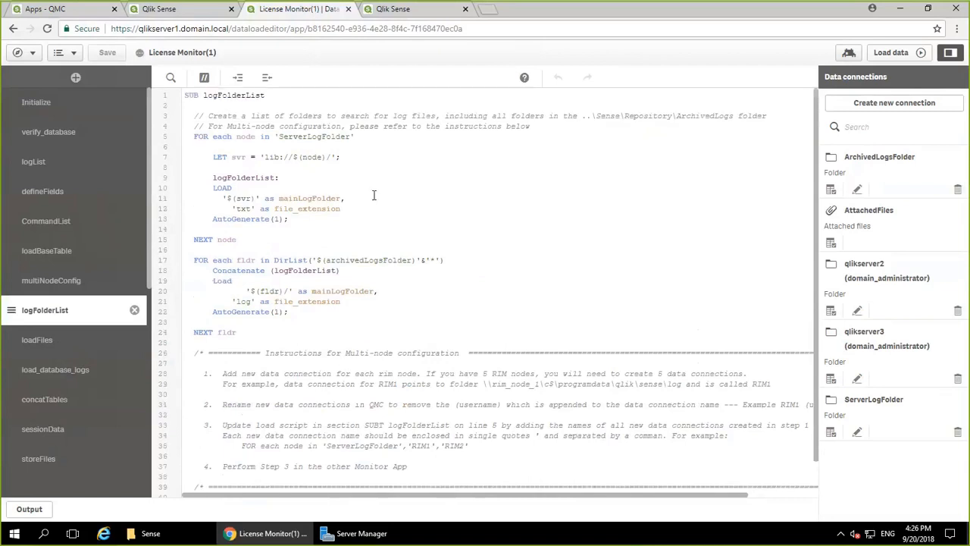
left_click(359, 139)
type(",")
type("'")
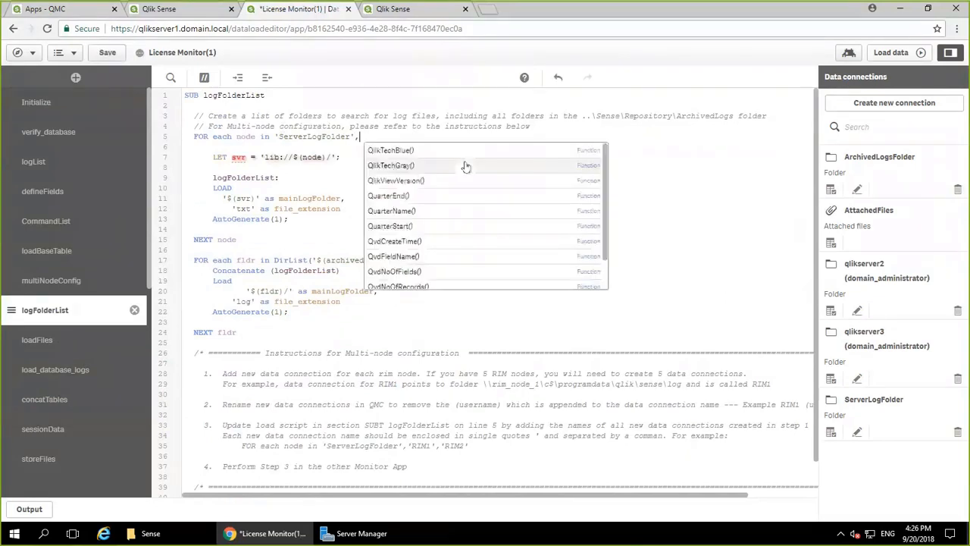
type("qli")
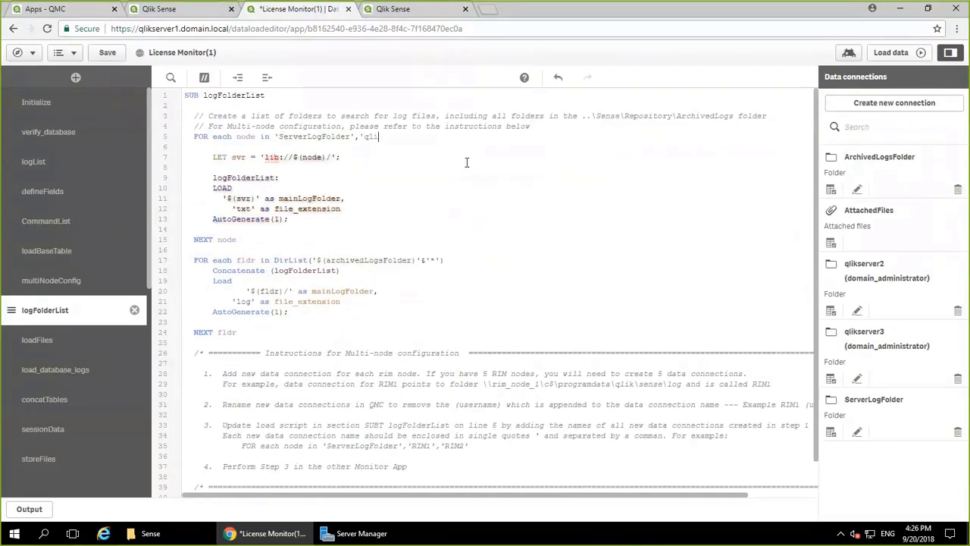
type("kserver2")
type("','ql")
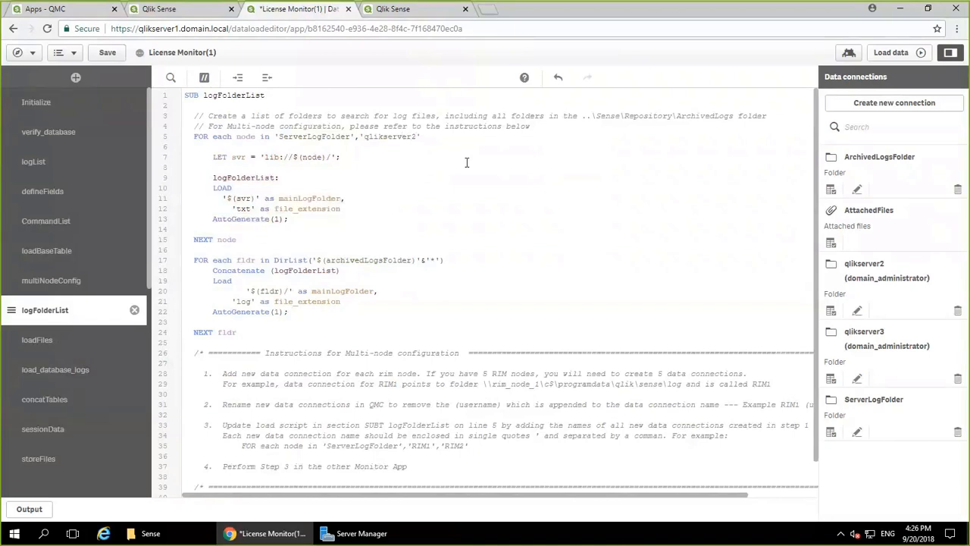
type("ikserver3")
left_click(106, 57)
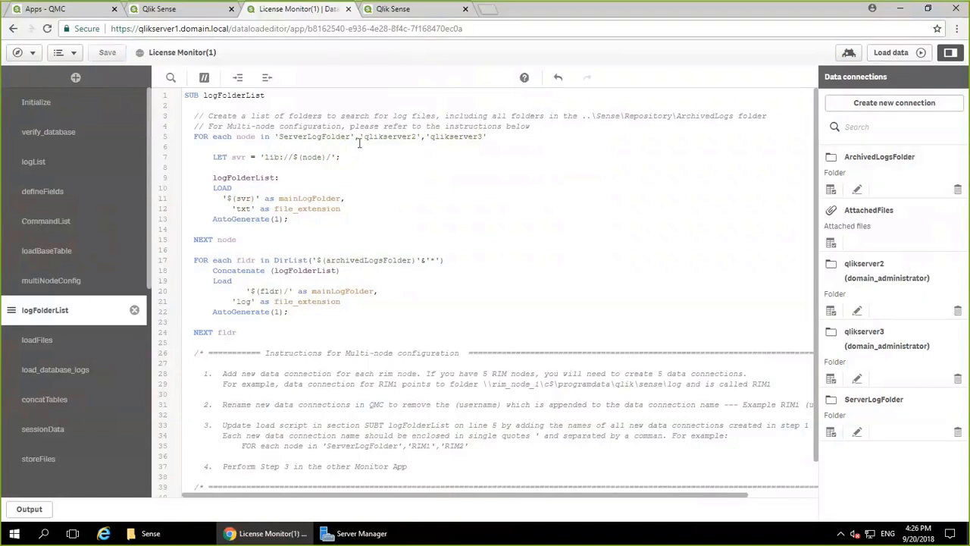
left_click_drag(360, 136, 484, 137)
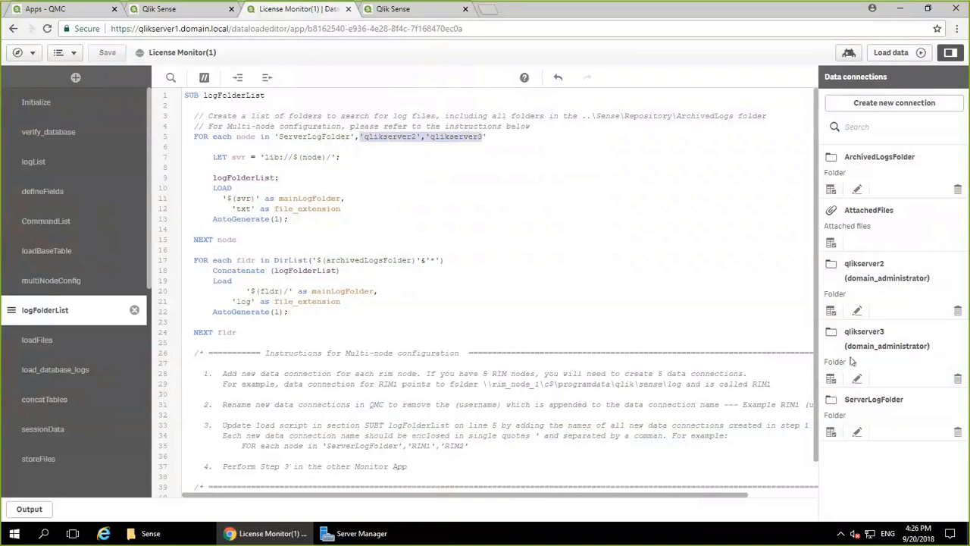
left_click(541, 359)
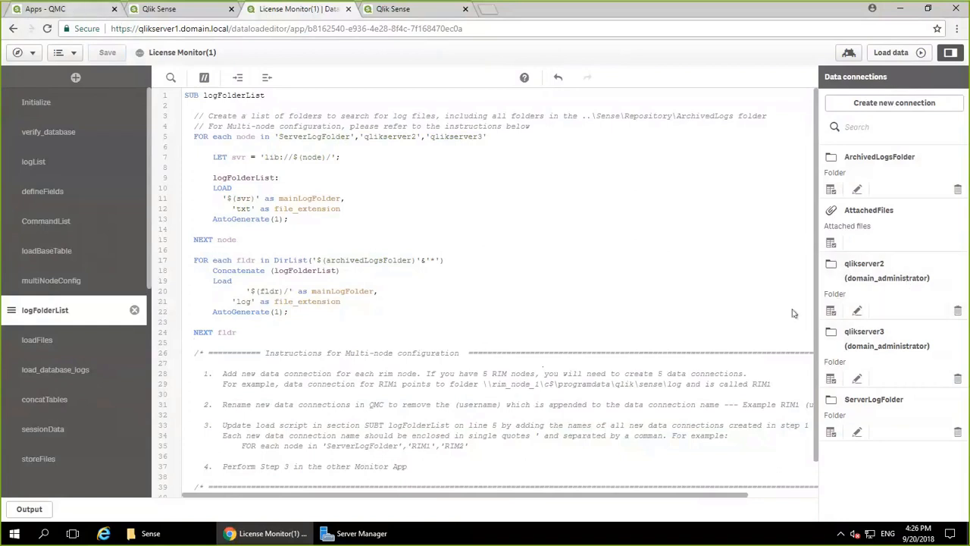
In the Initialize section of the License Monitor(1) script, set db_v_file_override to 1 and save the script.
left_click(61, 10)
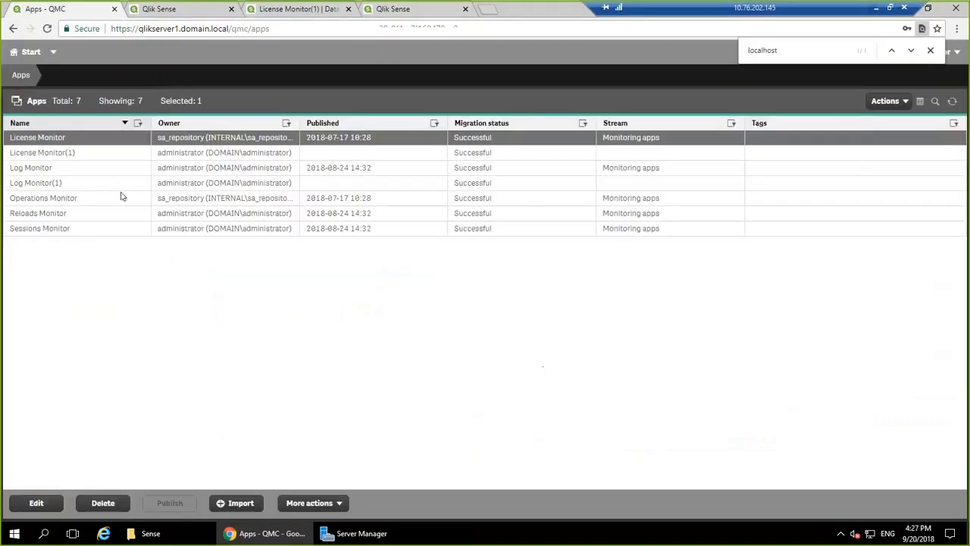
left_click(280, 9)
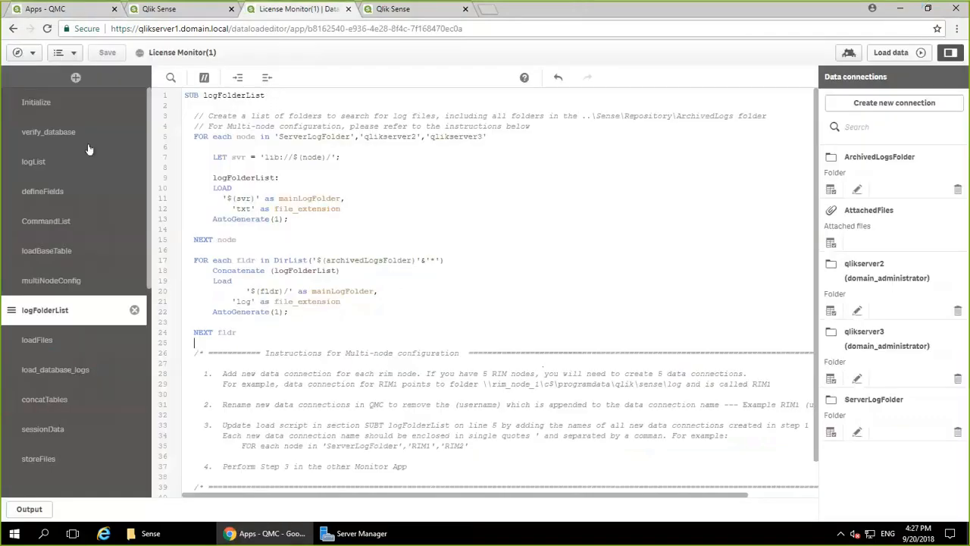
left_click(49, 106)
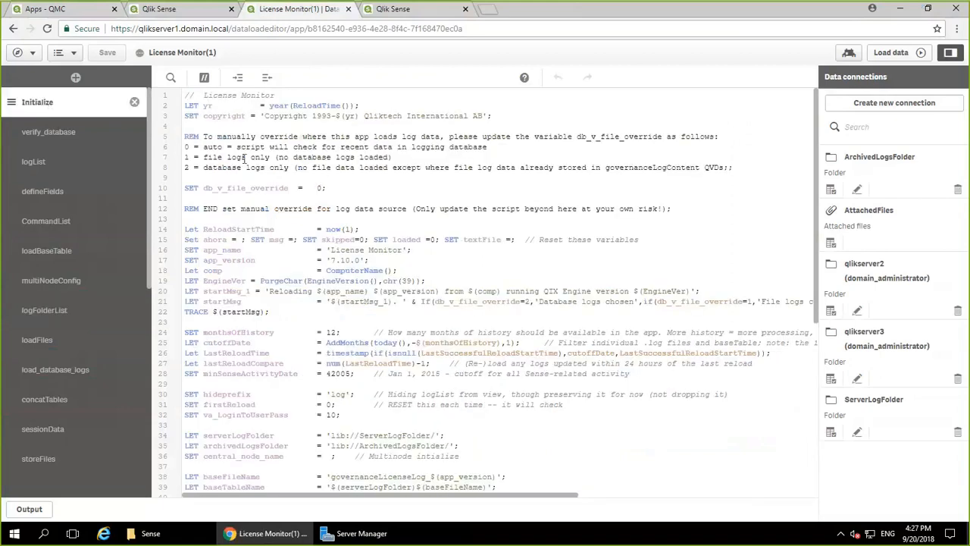
left_click_drag(184, 136, 734, 167)
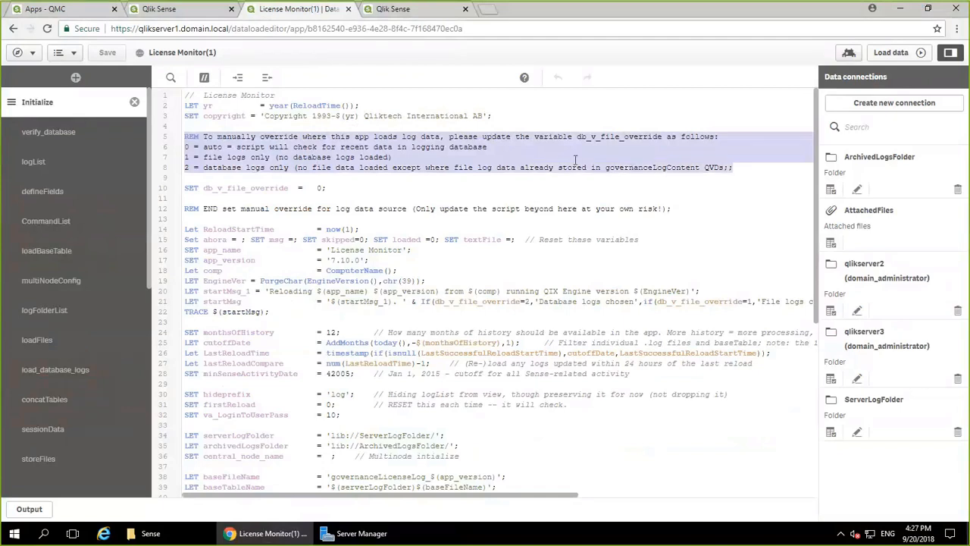
left_click(243, 166)
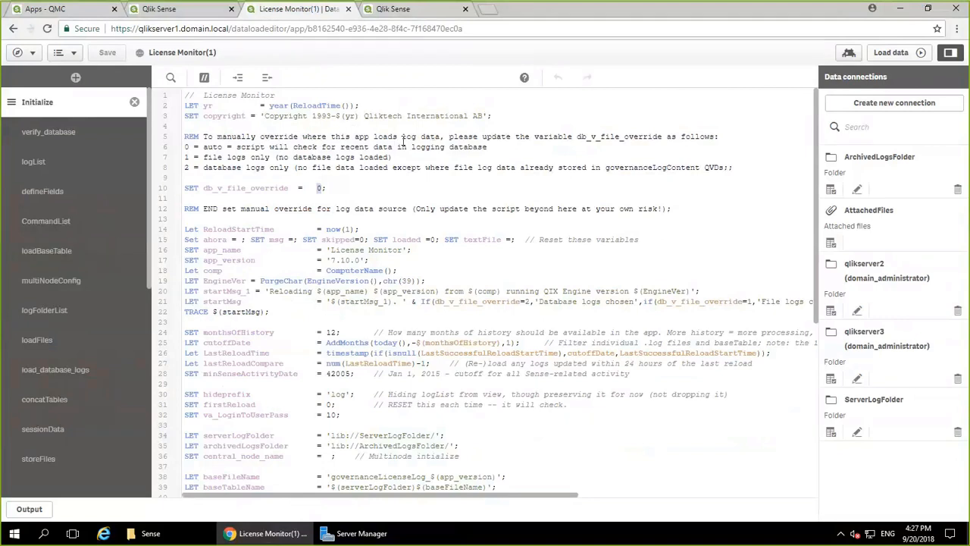
type("1")
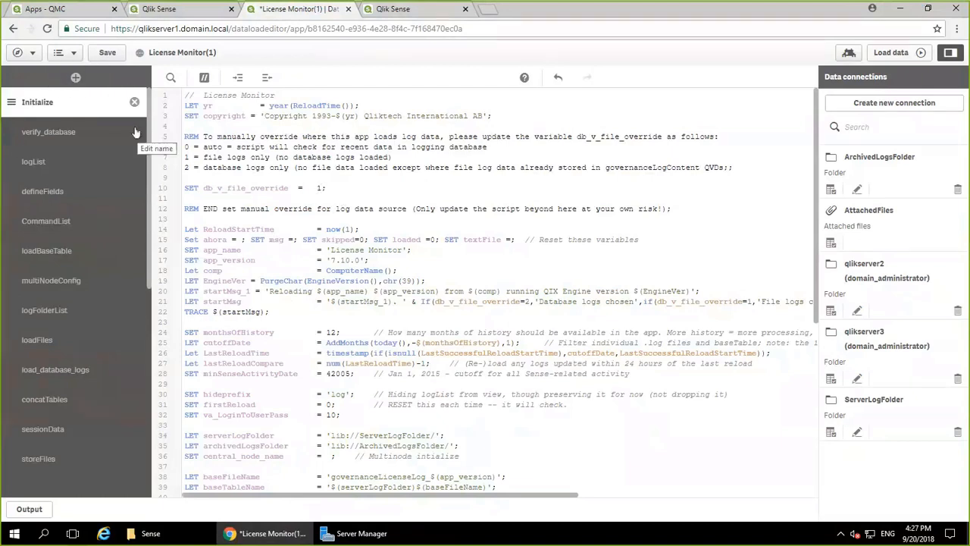
left_click(106, 52)
In the QMC data connections, rename the qlikserver2 connection to qlikserver2 without the username suffix and set its owner to sa_repository.
key("ctrl+1")
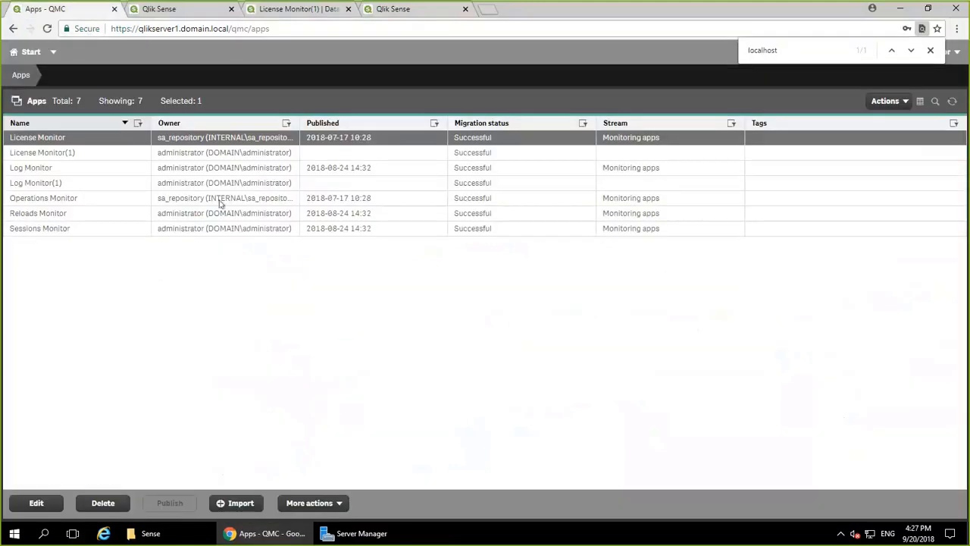
left_click(30, 51)
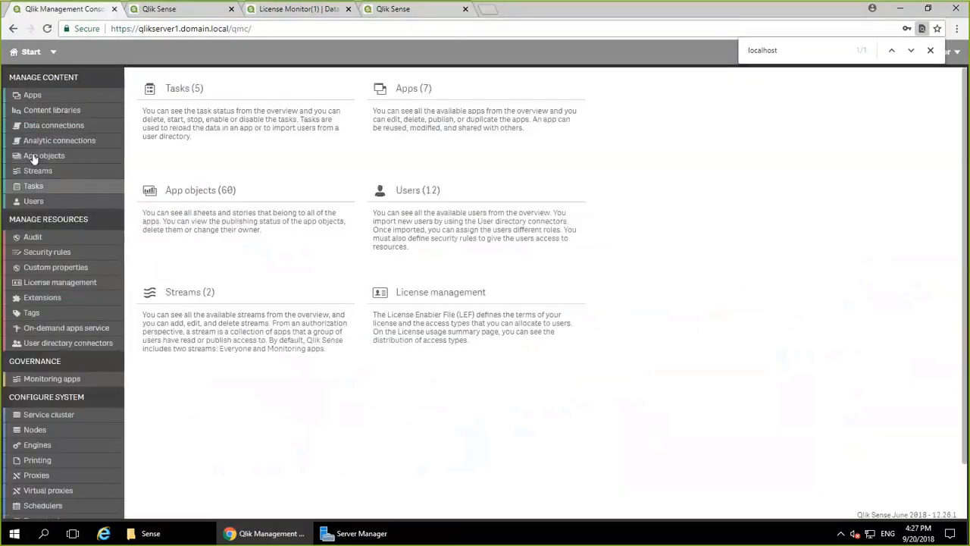
left_click(48, 127)
double_click(132, 335)
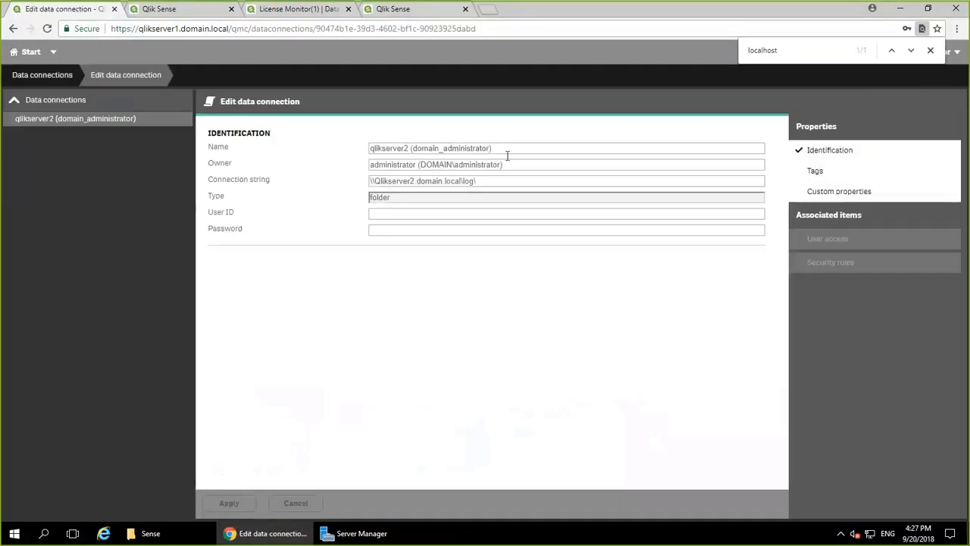
left_click_drag(439, 148, 505, 149)
left_click(408, 150, "shift")
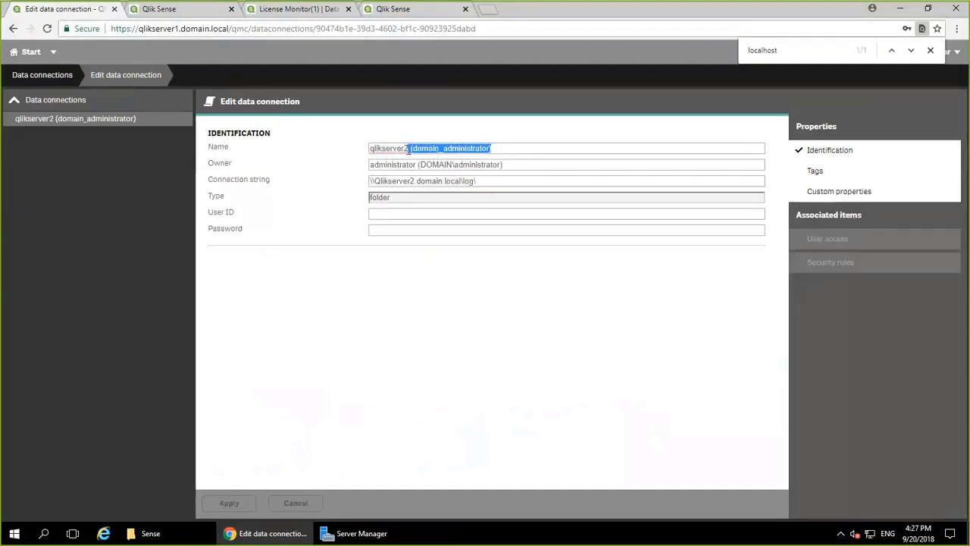
key("BackSpace")
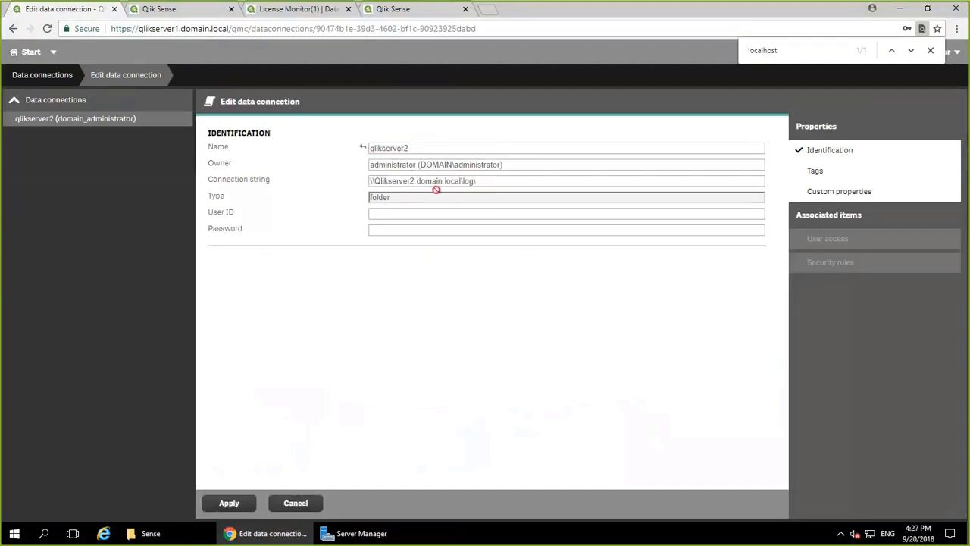
left_click(514, 166)
type("sa")
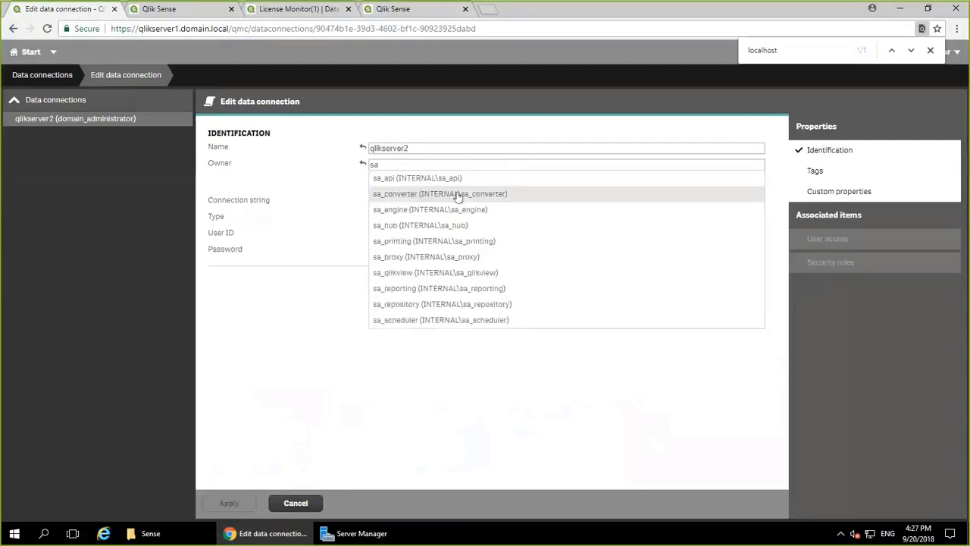
left_click(447, 306)
Set the qlikserver2 connection's user ID to domain\qvservice, enter the account password and apply the changes.
left_click(403, 214)
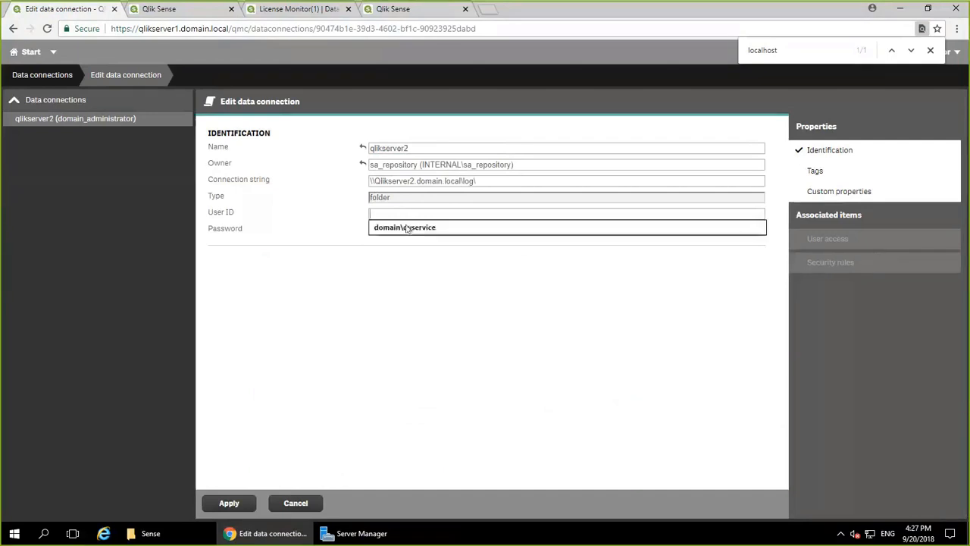
left_click(408, 227)
left_click(408, 230)
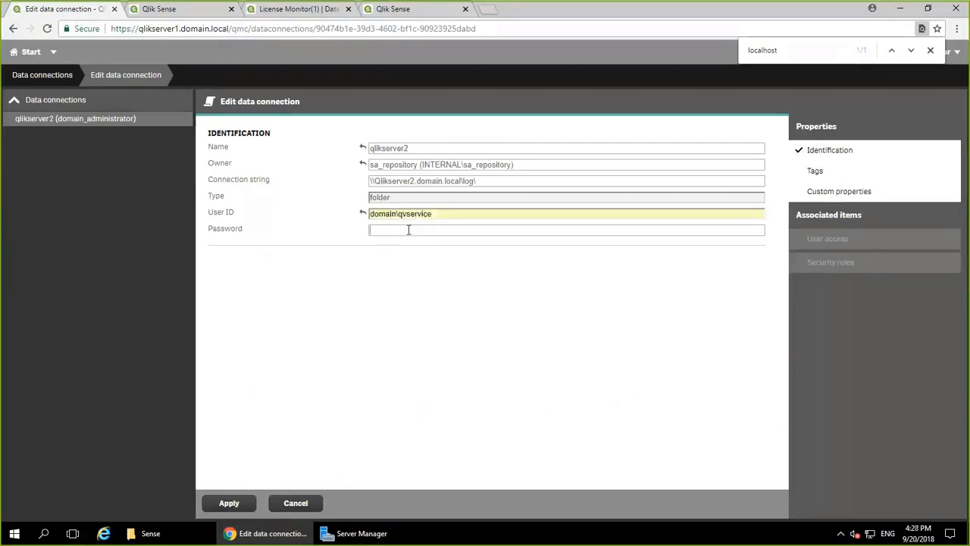
type("**********")
left_click(229, 503)
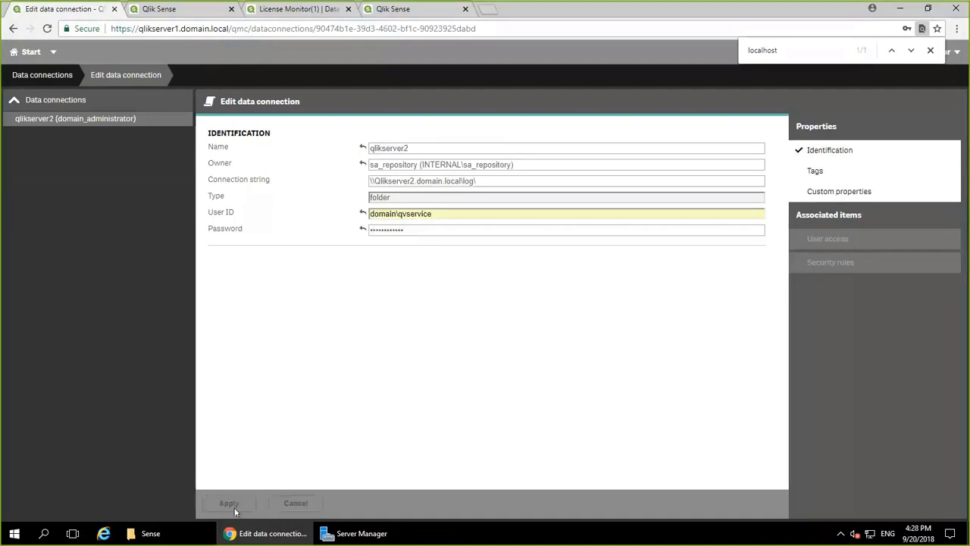
Open the qlikserver3 data connection for editing and remove the username suffix so its name is qlikserver3.
left_click(42, 74)
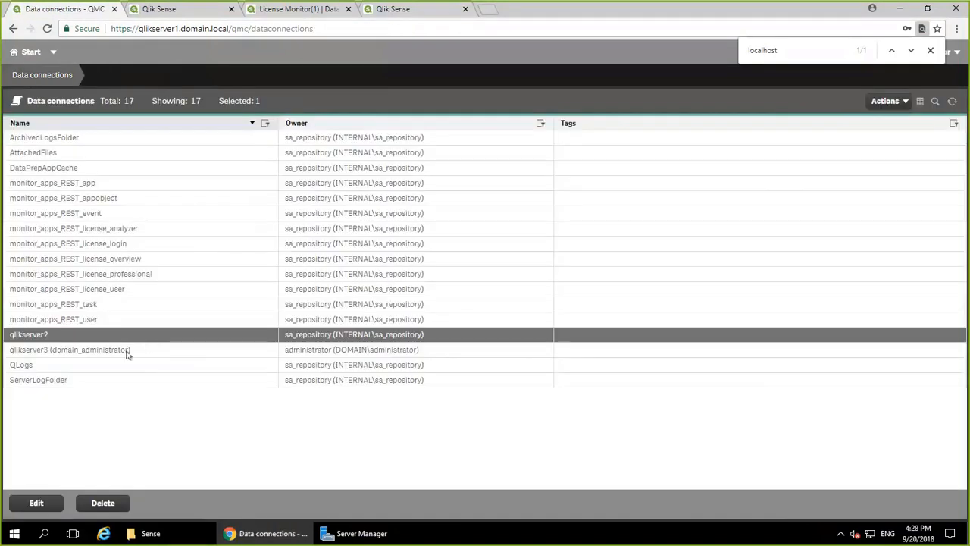
double_click(127, 355)
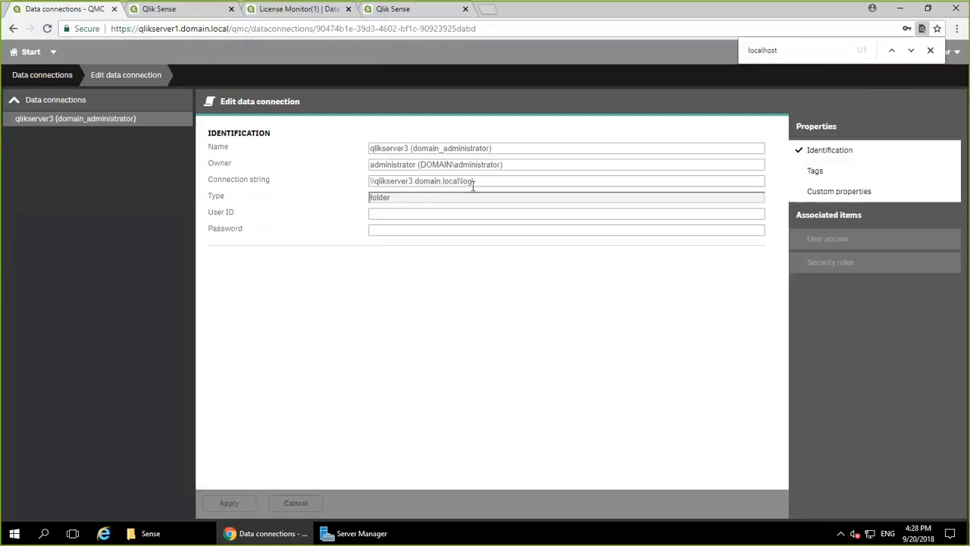
double_click(390, 149)
left_click_drag(497, 149, 410, 150)
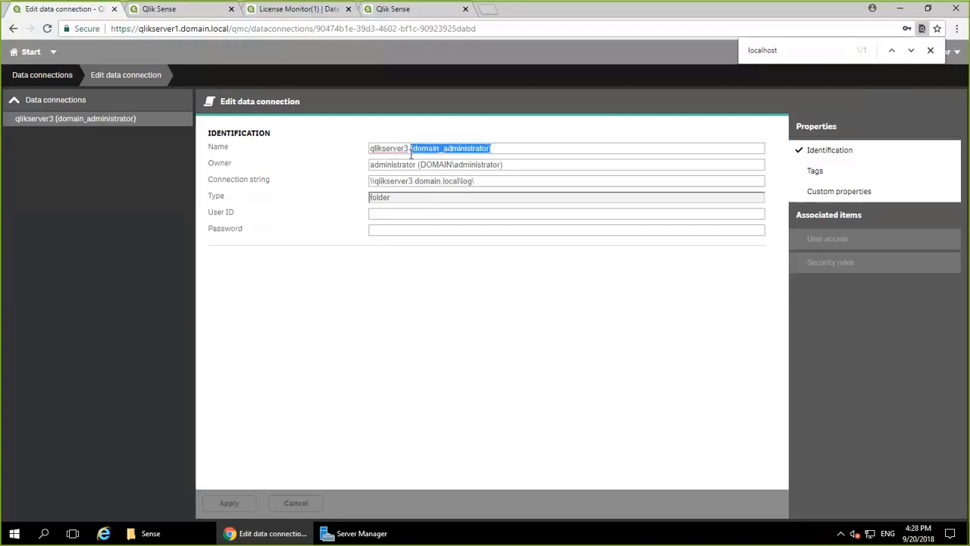
key("BackSpace")
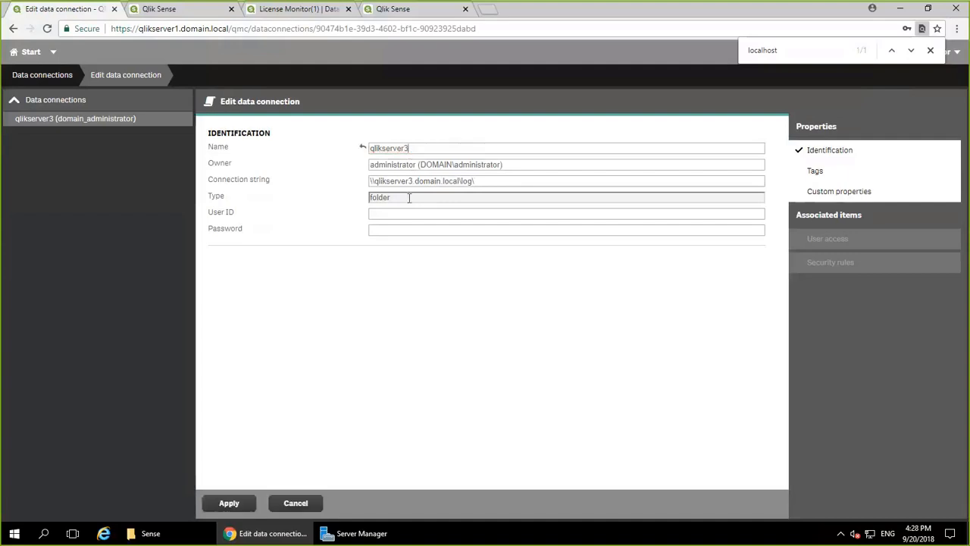
Set the qlikserver3 connection's user ID to domain\qvservice, enter the account password and apply the changes.
left_click(404, 212)
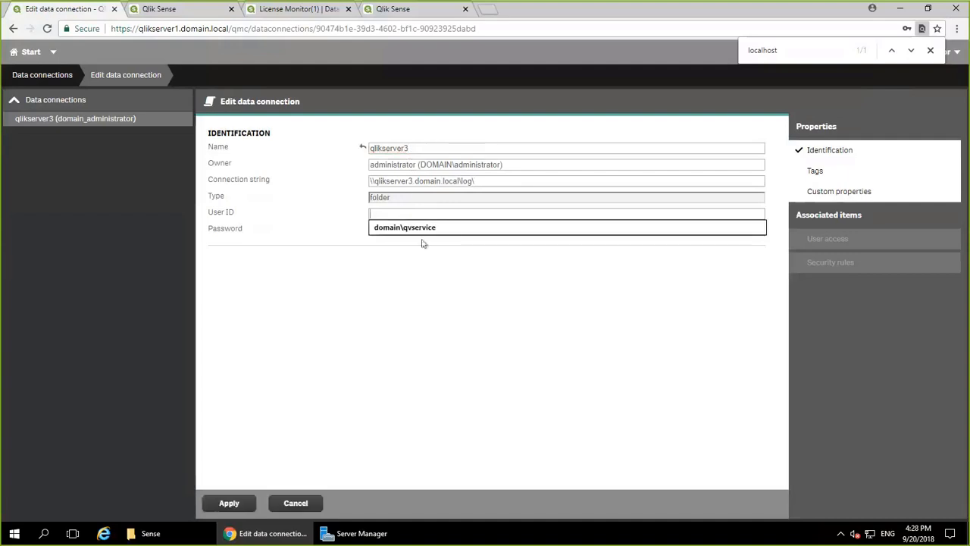
left_click(418, 227)
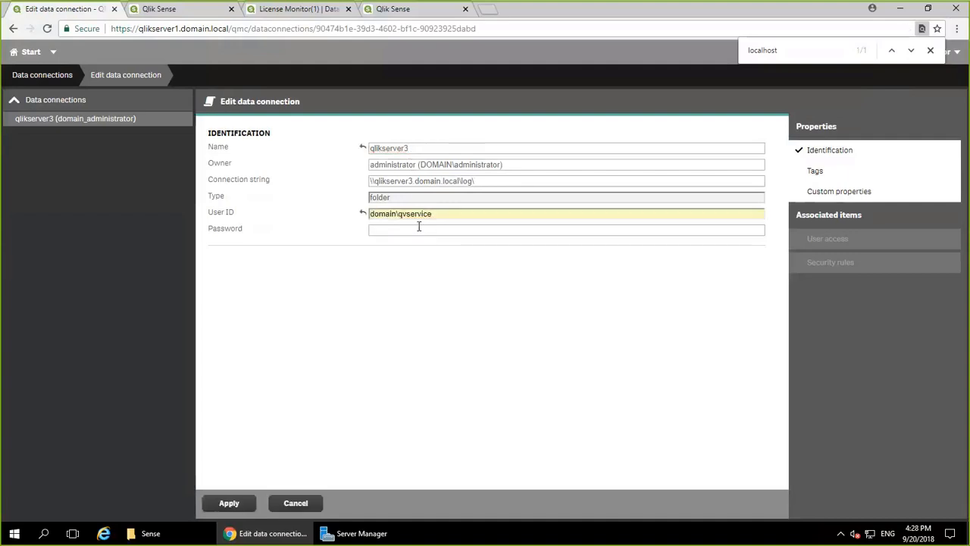
left_click(418, 226)
type("••••••••••••")
left_click(231, 502)
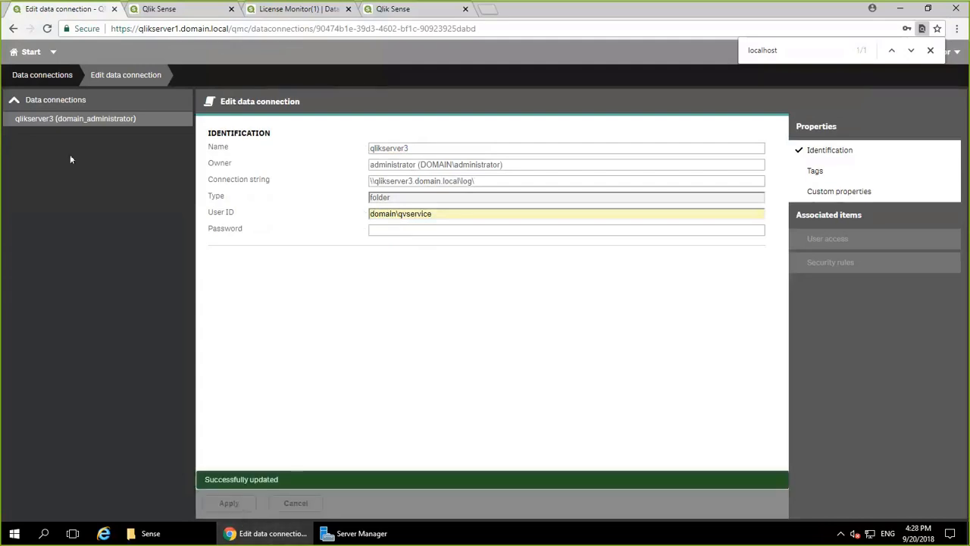
Change the owner of the License Monitor(1) app to sa_repository (INTERNAL\sa_repository) and apply the change.
left_click(35, 73)
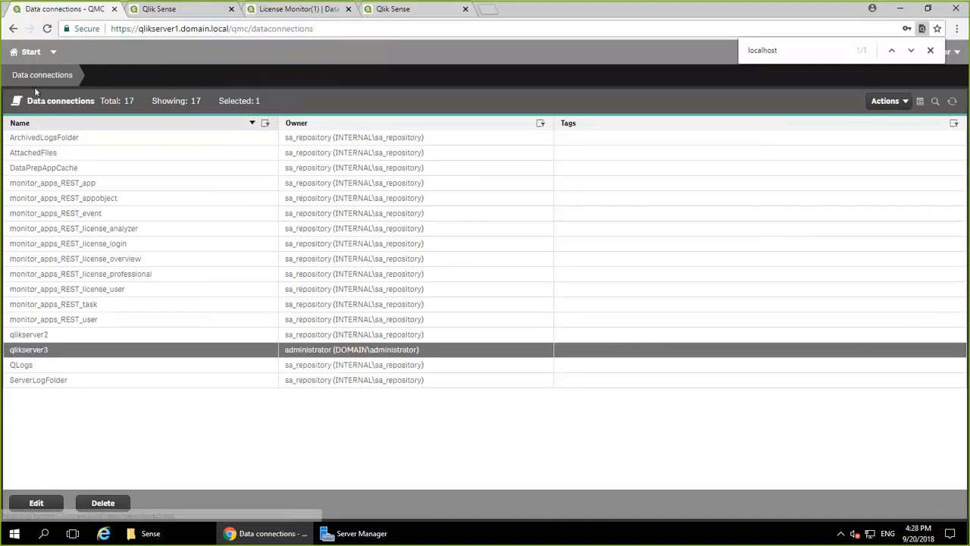
left_click(28, 58)
left_click(38, 97)
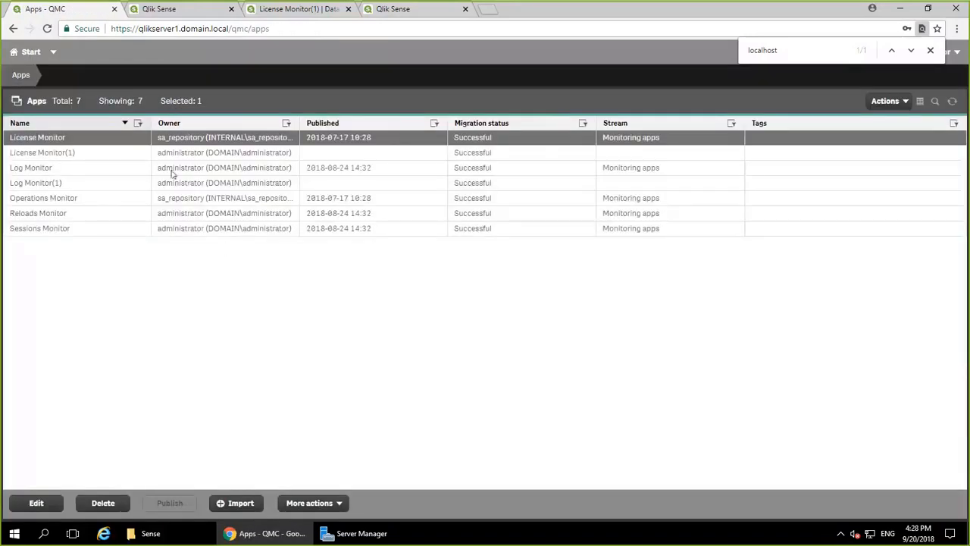
left_click(255, 152)
double_click(256, 153)
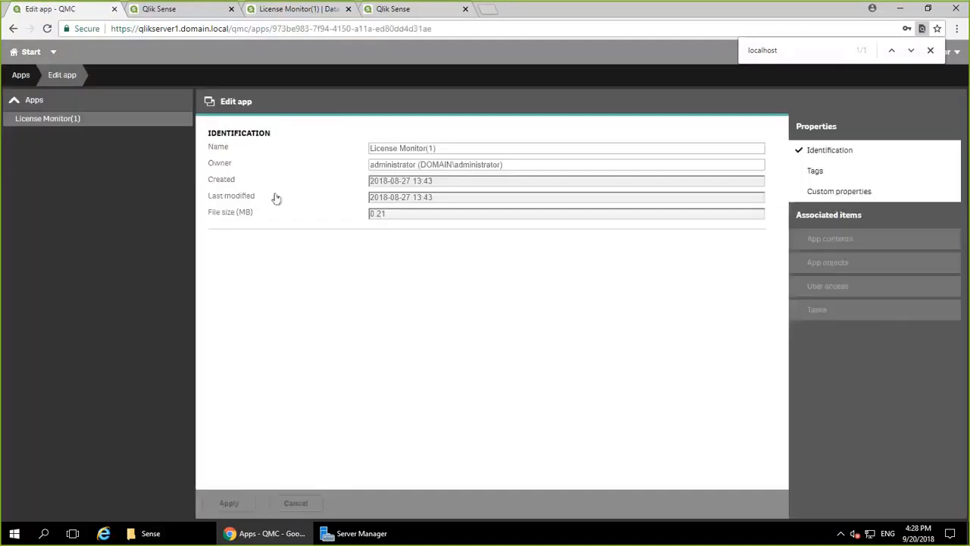
left_click(529, 163)
type("sa")
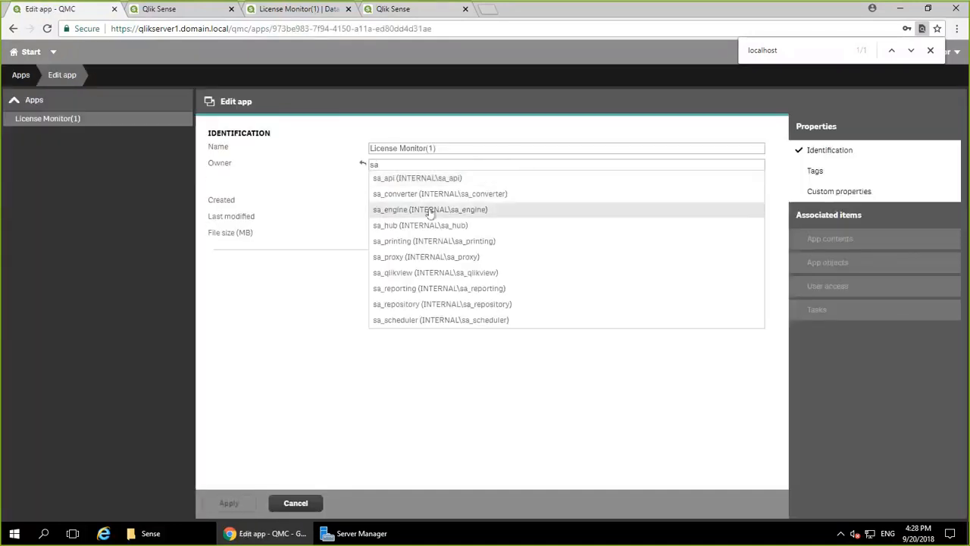
left_click(433, 304)
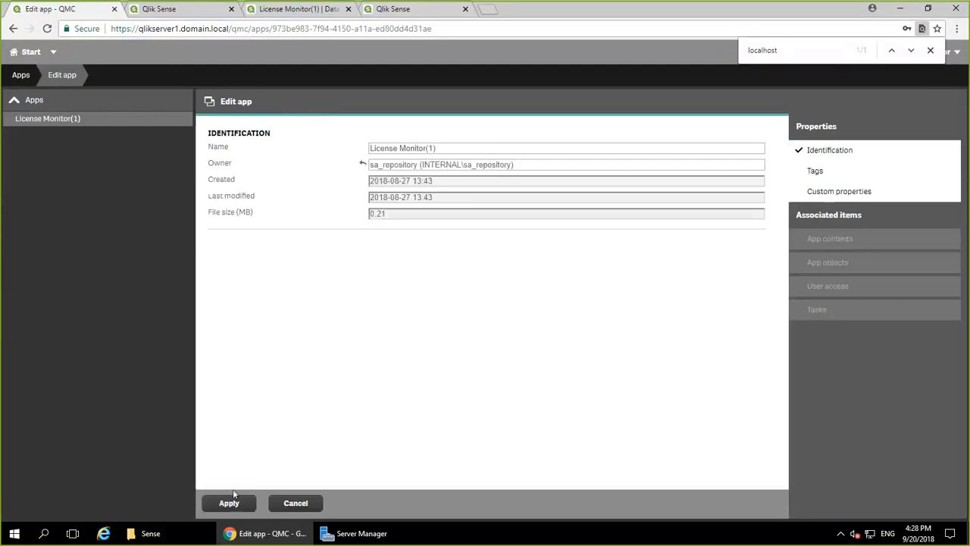
left_click(230, 502)
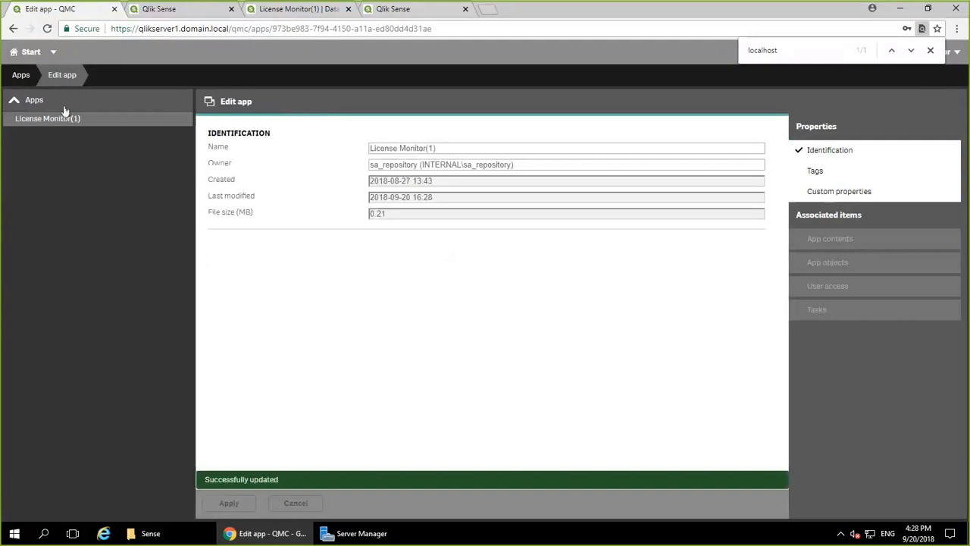
Publish the License Monitor(1) app to the Monitoring apps stream under the name License Monitor with rim nodes.
left_click(20, 76)
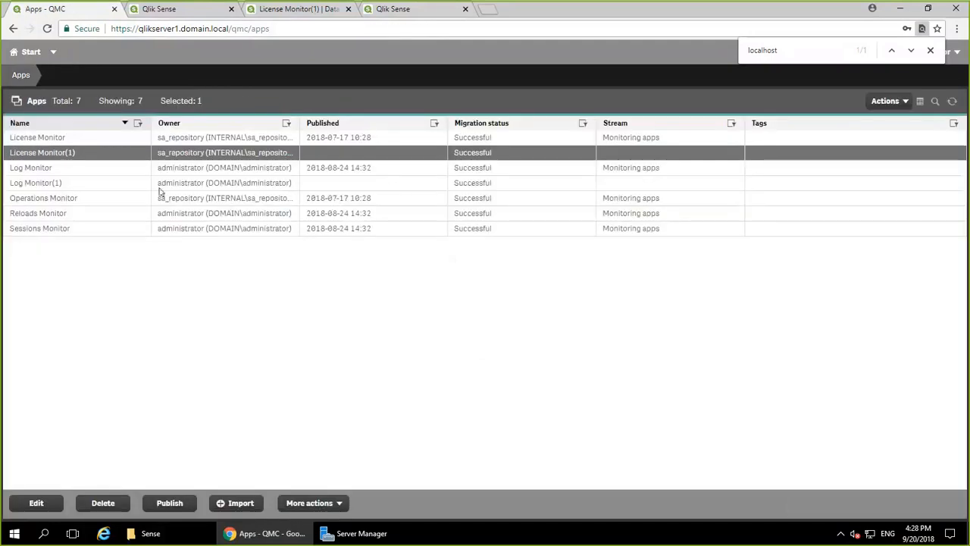
left_click(168, 506)
left_click(448, 257)
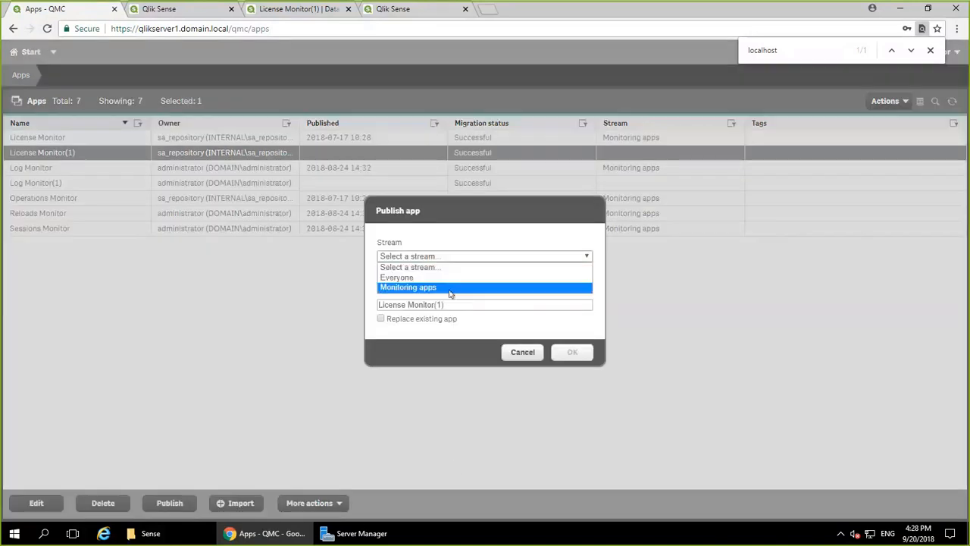
left_click(449, 289)
left_click(453, 295)
key("BackSpace")
key("BackSpace")
key("BackSpace")
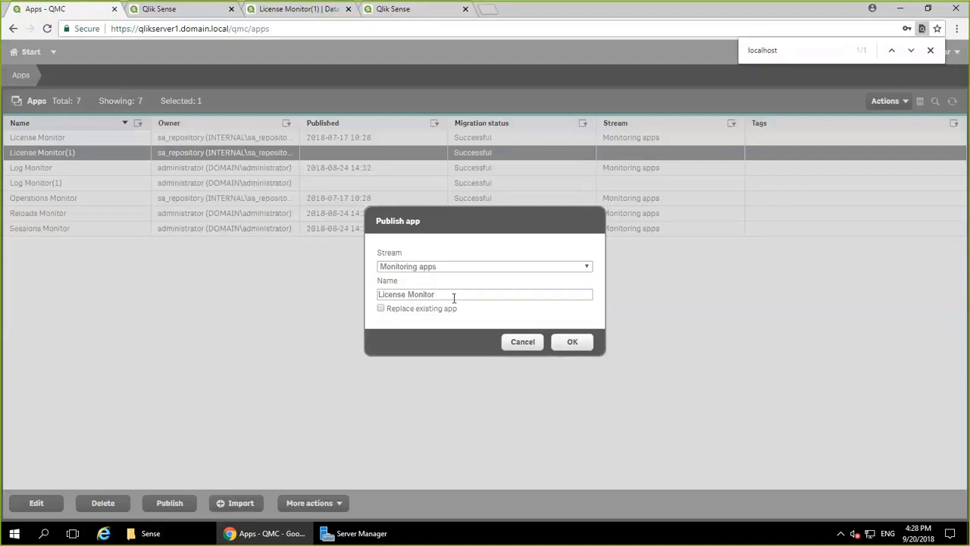
type("with rim nodes")
left_click(575, 342)
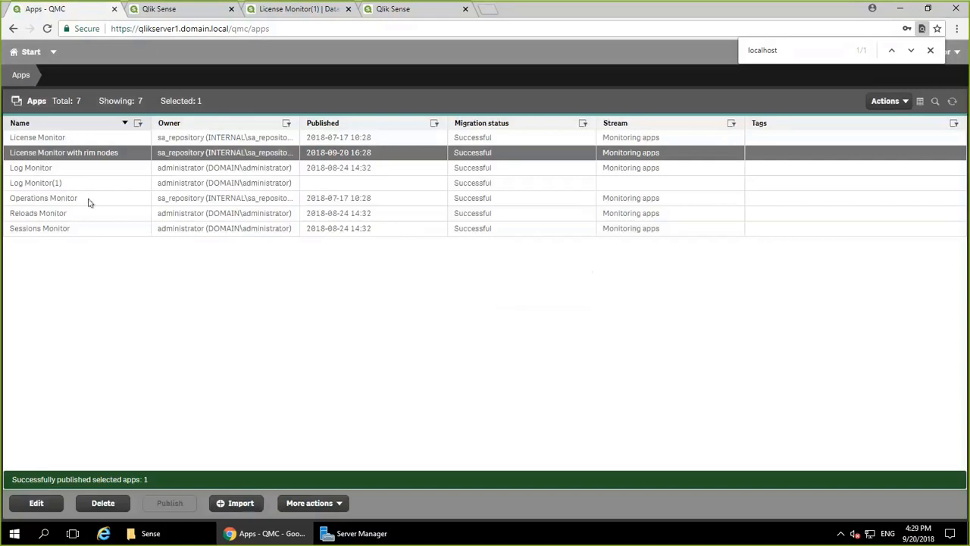
Reload the License Monitor with rim nodes app immediately and check its reload status in the task overview.
left_click(311, 501)
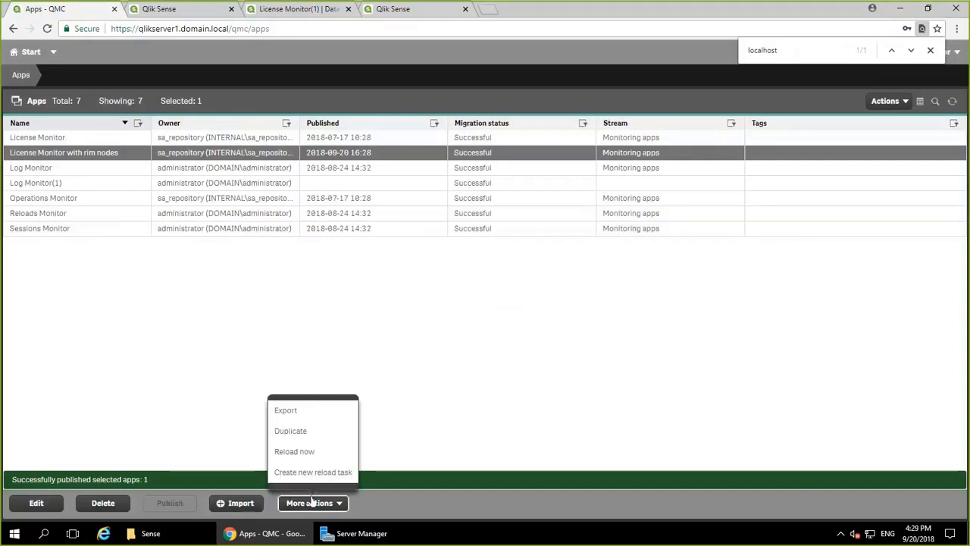
left_click(320, 462)
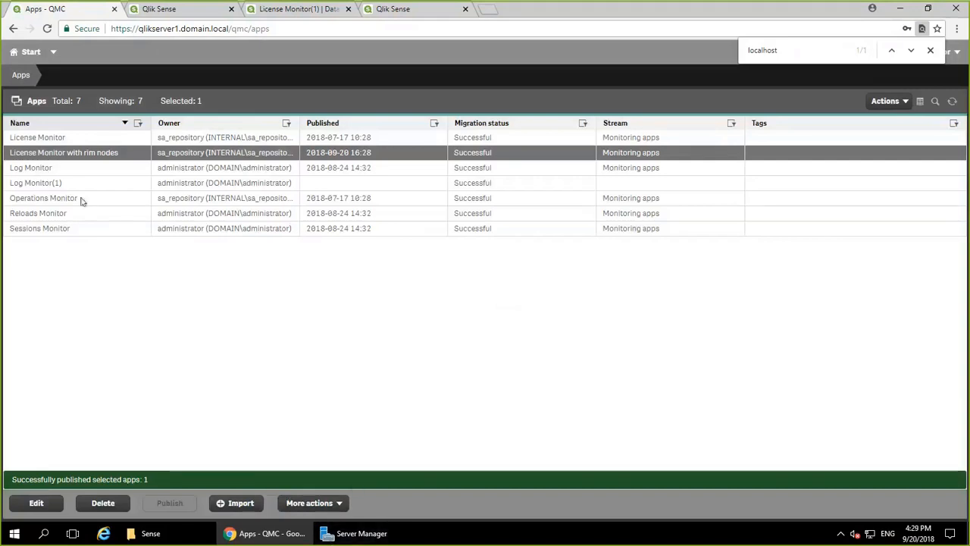
left_click(28, 55)
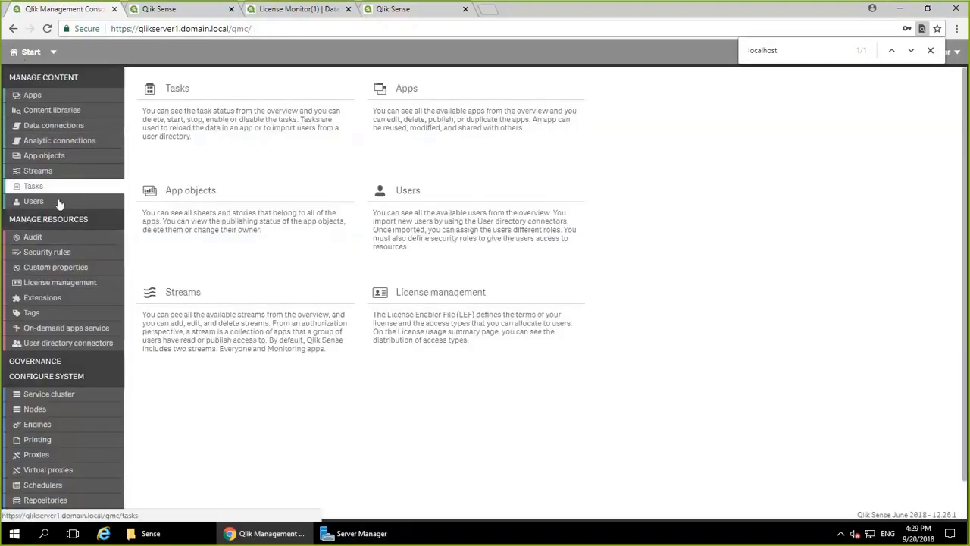
left_click(34, 185)
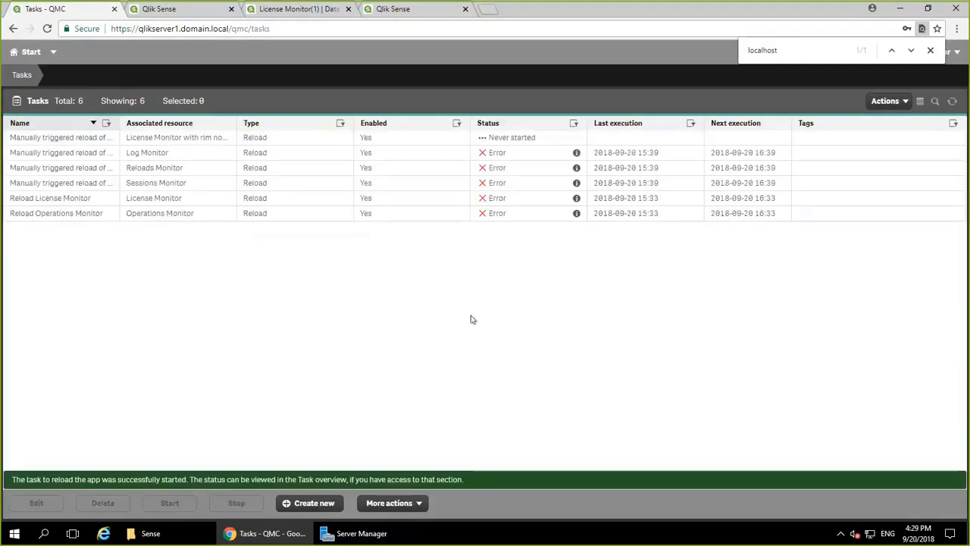
left_click(89, 137)
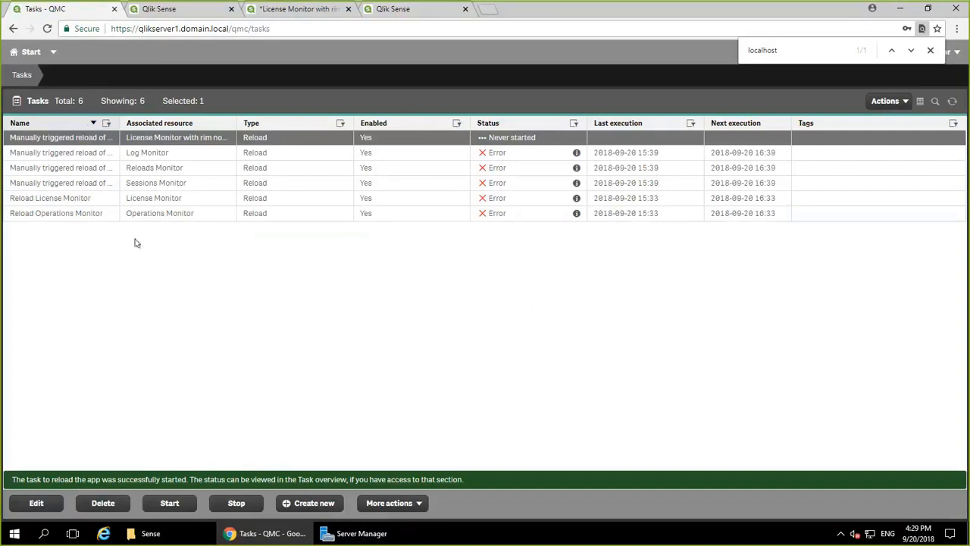
left_click(953, 102)
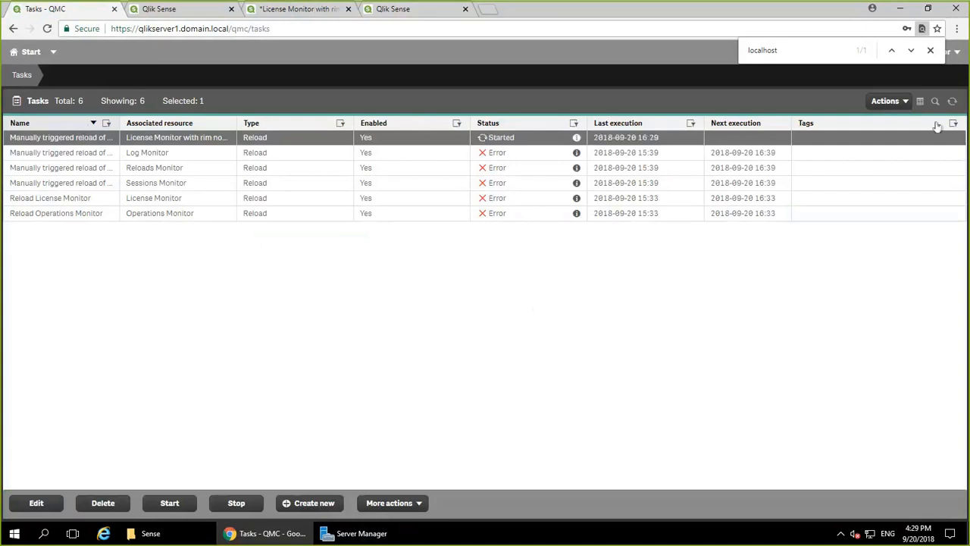
left_click(575, 137)
left_click(576, 153)
Start the Reload License Monitor and Reload Operations Monitor tasks.
left_click(227, 200)
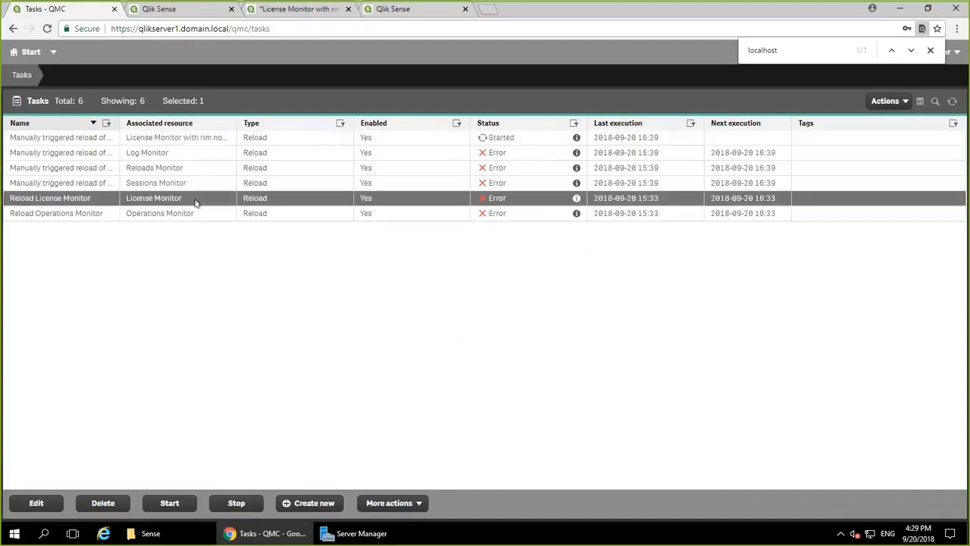
left_click(170, 503)
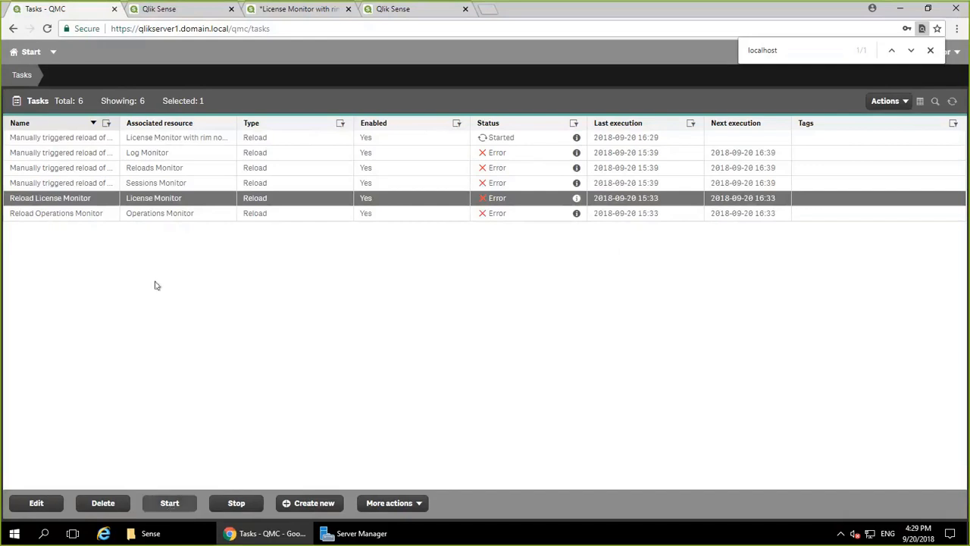
left_click(168, 508)
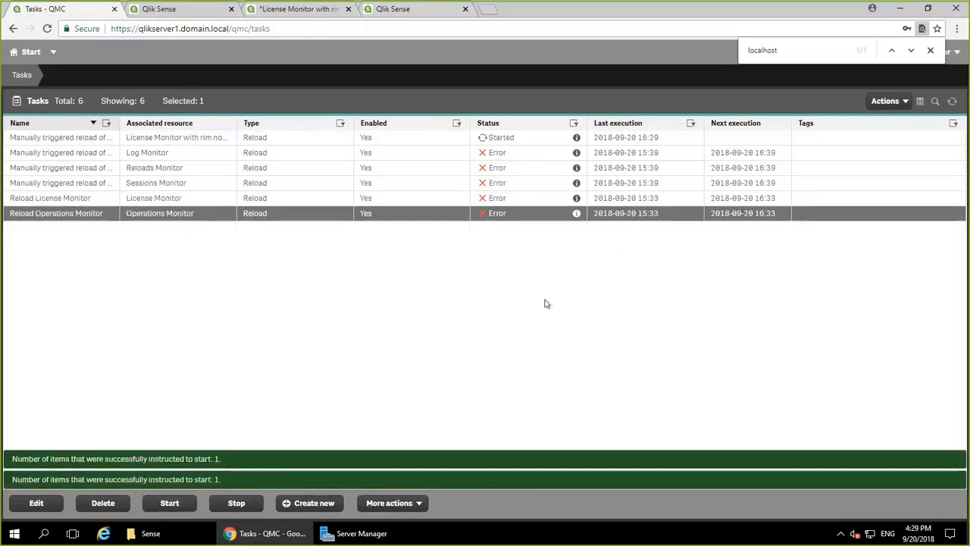
Review the execution details of the License Monitor with rim nodes reload, then download and read through its script log.
left_click(576, 138)
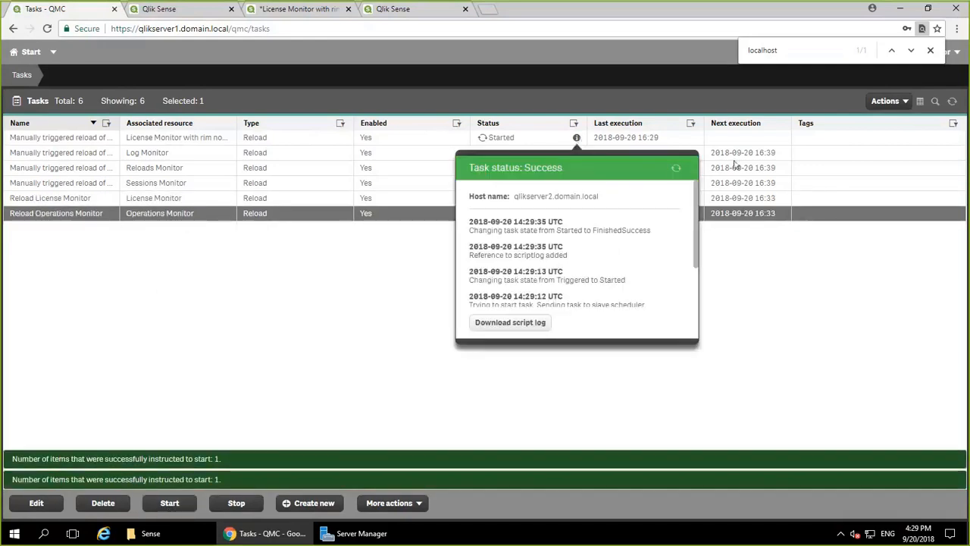
scroll(610, 235, "down", 2)
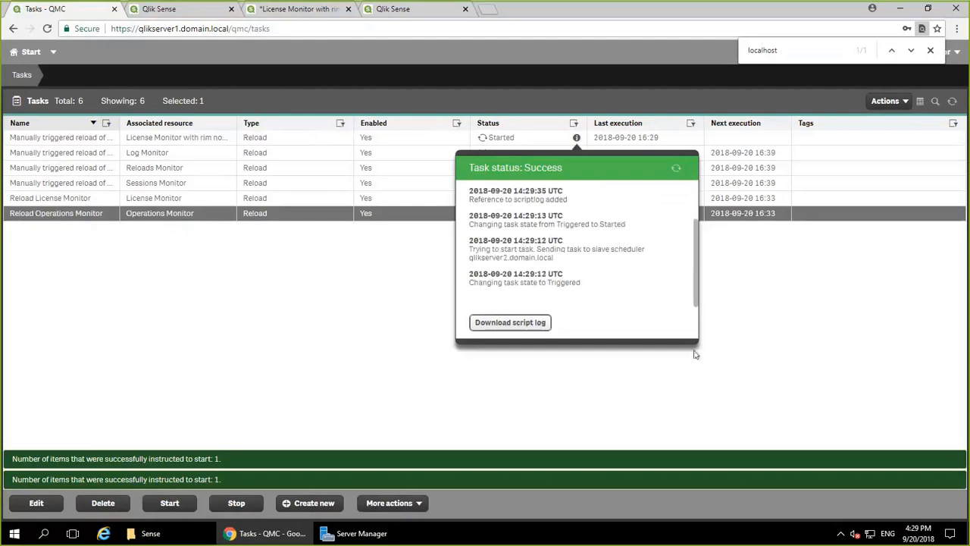
left_click(510, 322)
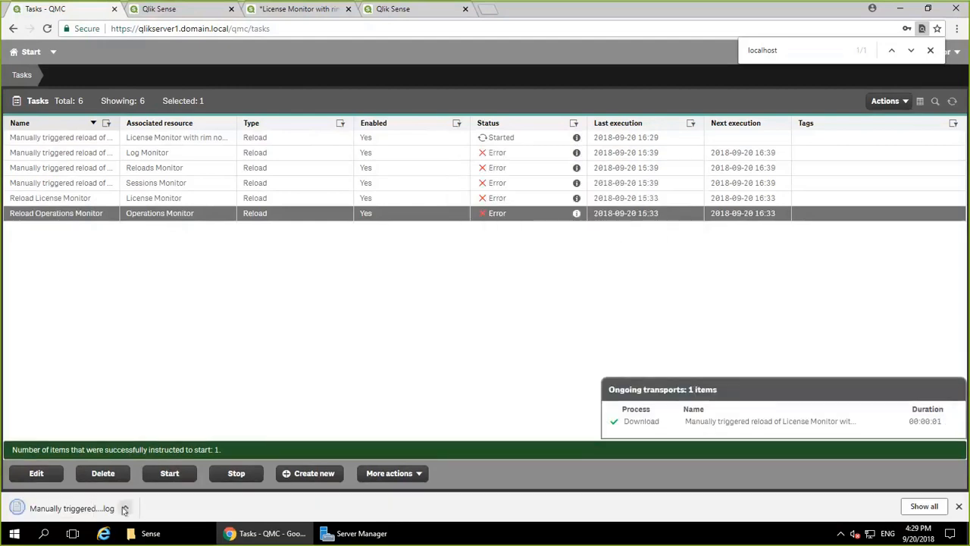
left_click(46, 509)
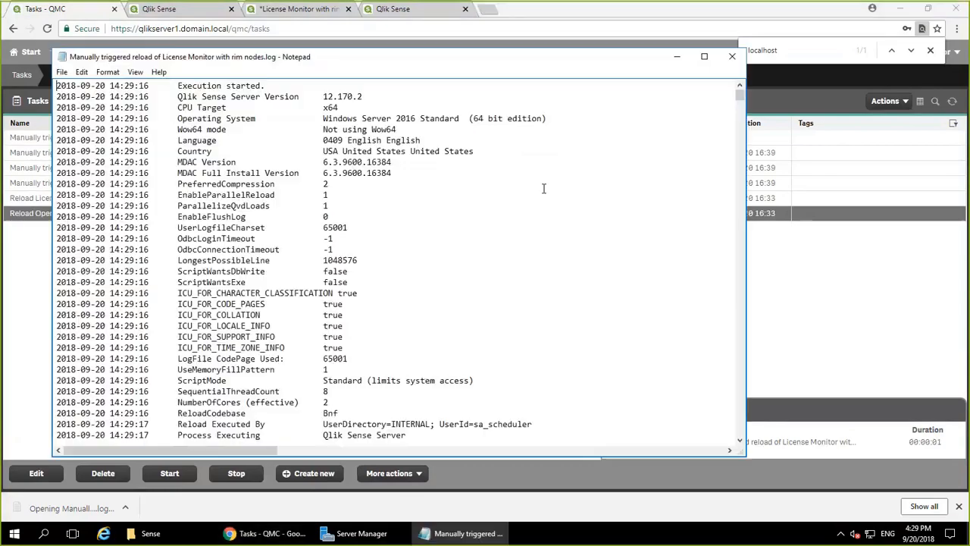
scroll(738, 89, "down", 20)
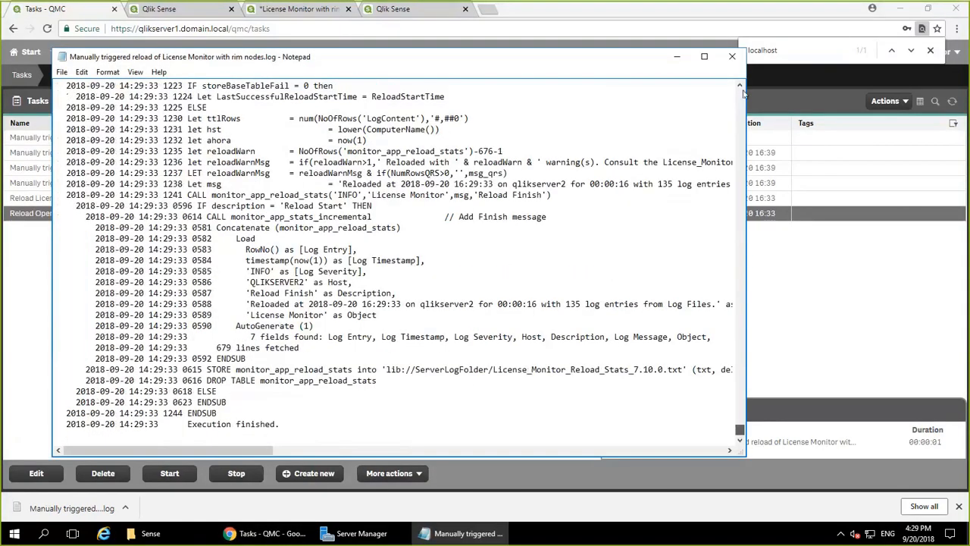
left_click(732, 56)
Open the License Monitor with rim nodes app from the hub's Monitoring apps stream and view its Overview: Token-based License sheet.
left_click(163, 9)
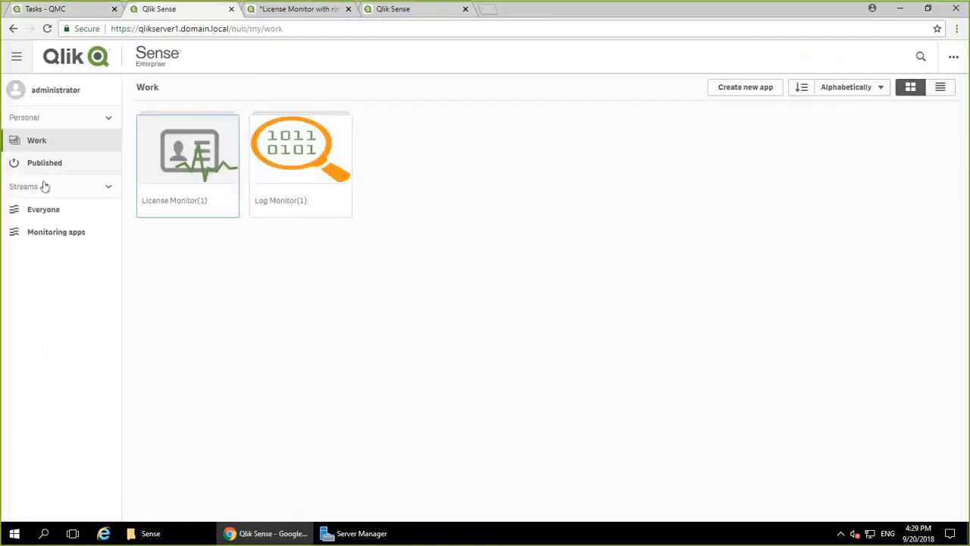
left_click(53, 231)
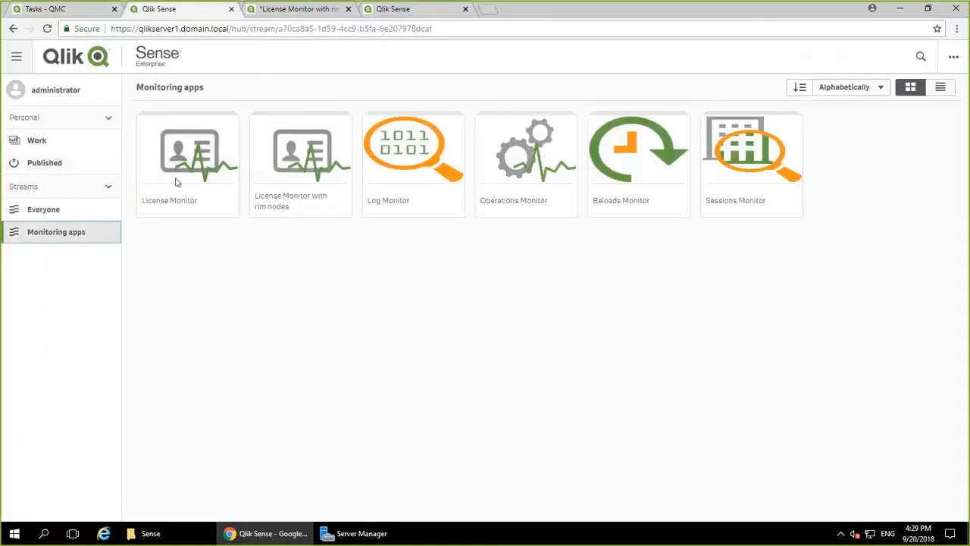
left_click(317, 171)
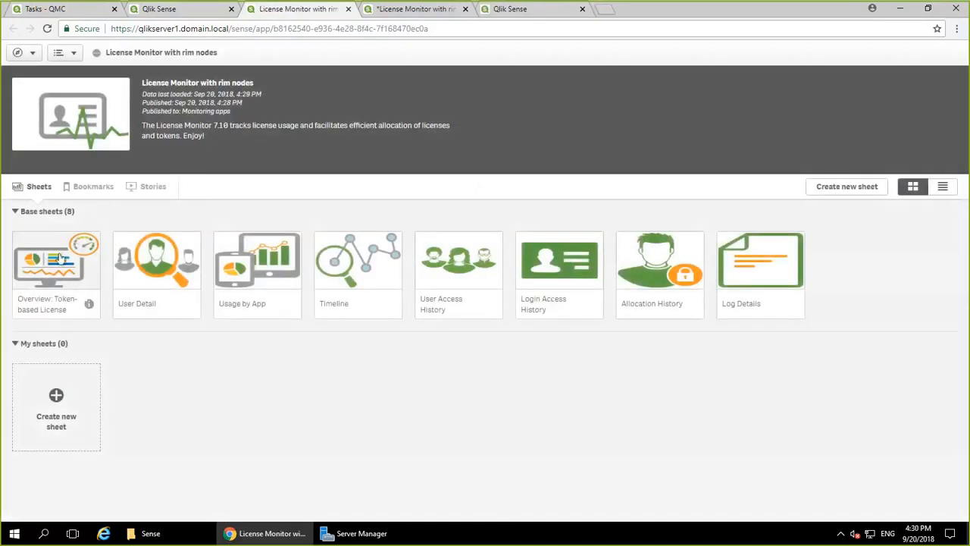
left_click(65, 275)
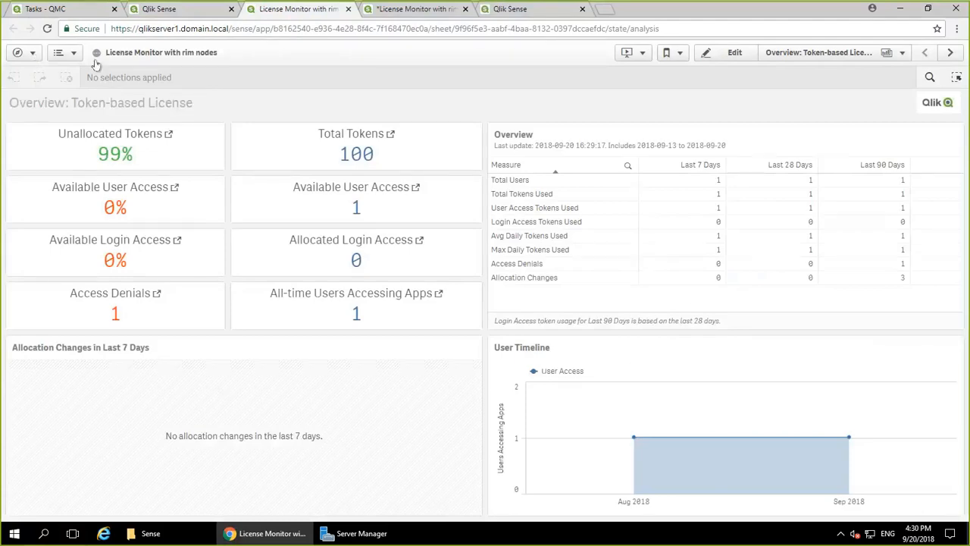
Play the About the License Monitor story through its Overview and User Detail slides, then close it.
left_click(621, 57)
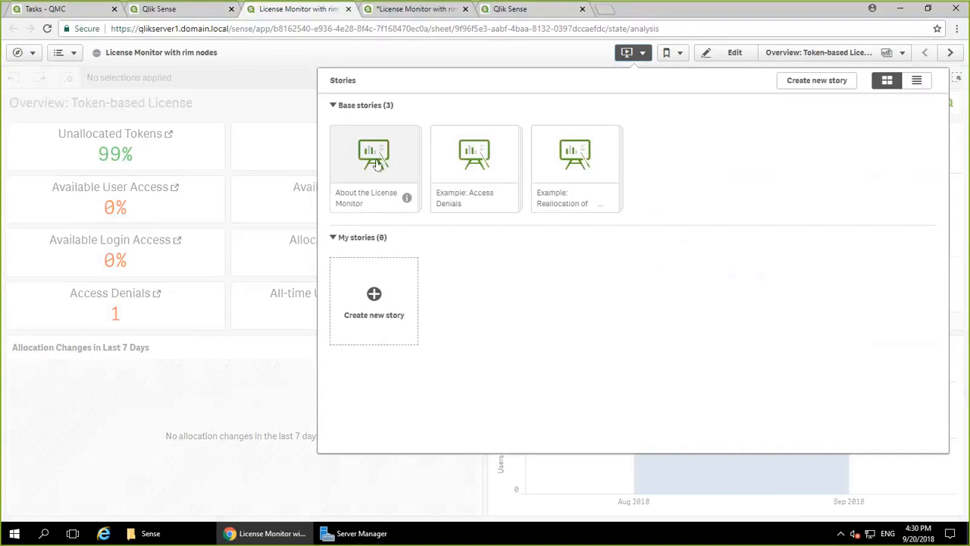
left_click(357, 173)
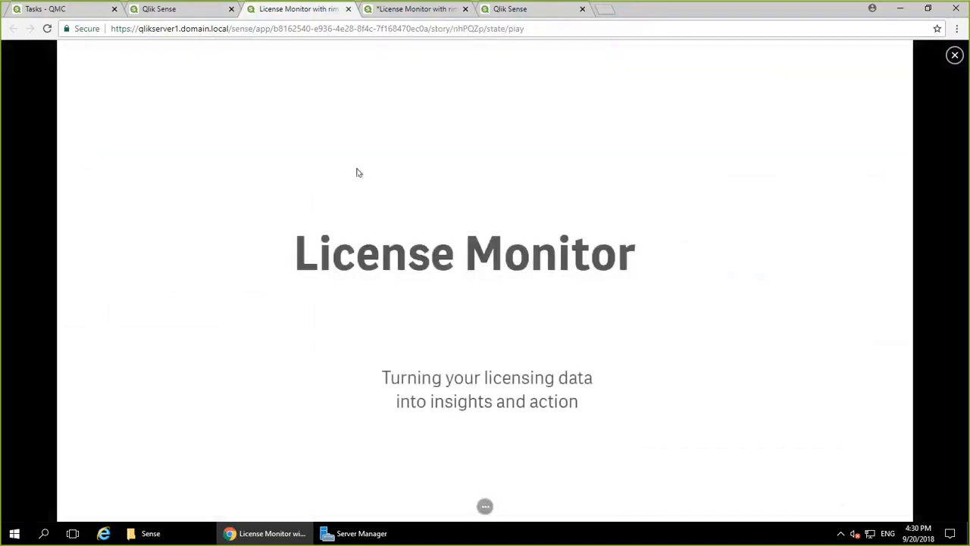
key("Right")
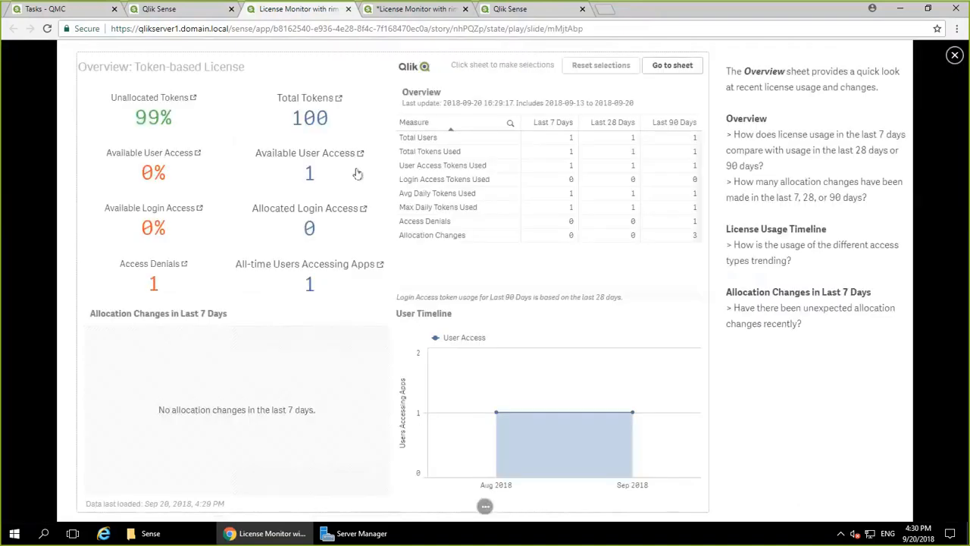
key("Right")
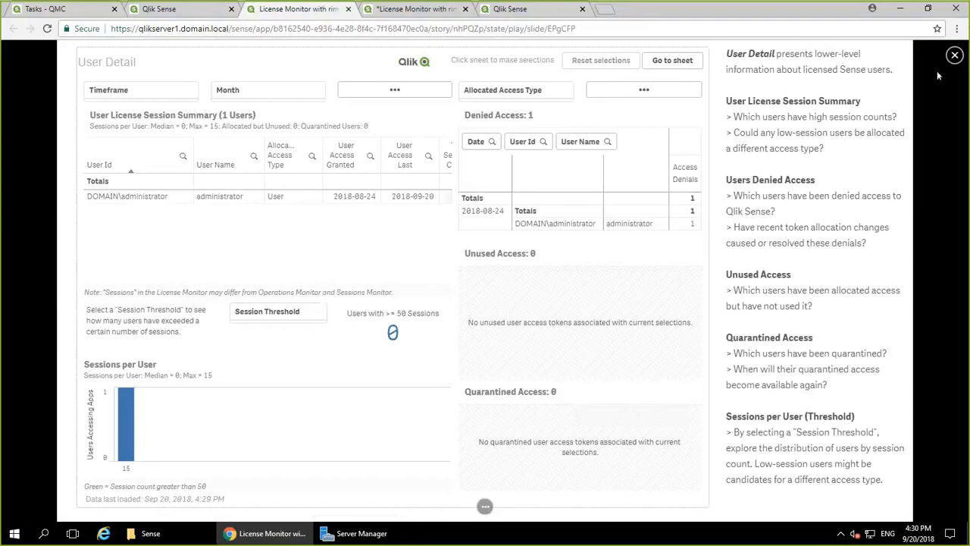
left_click(954, 56)
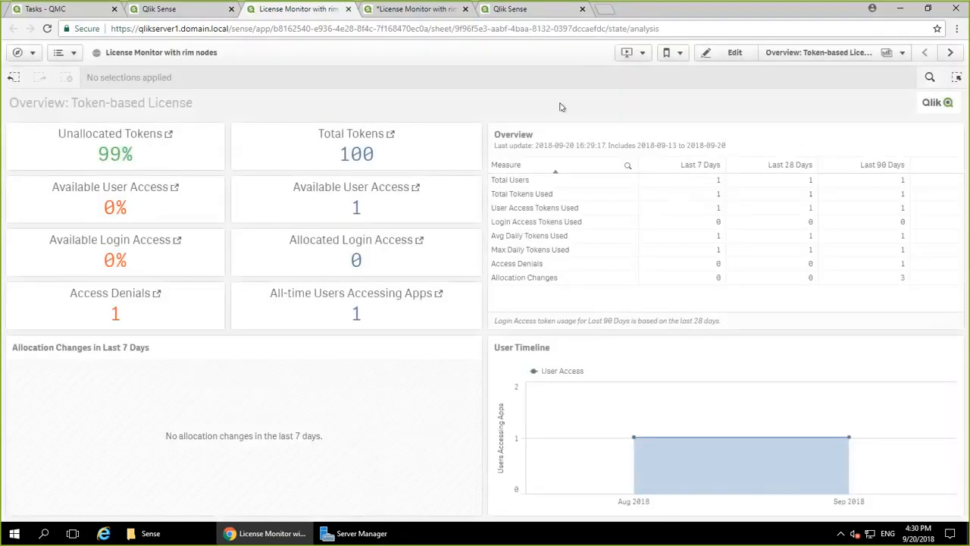
Return to the QMC Tasks overview, check the reload status of the Reload Operations Monitor task, and minimize the browser.
left_click(175, 10)
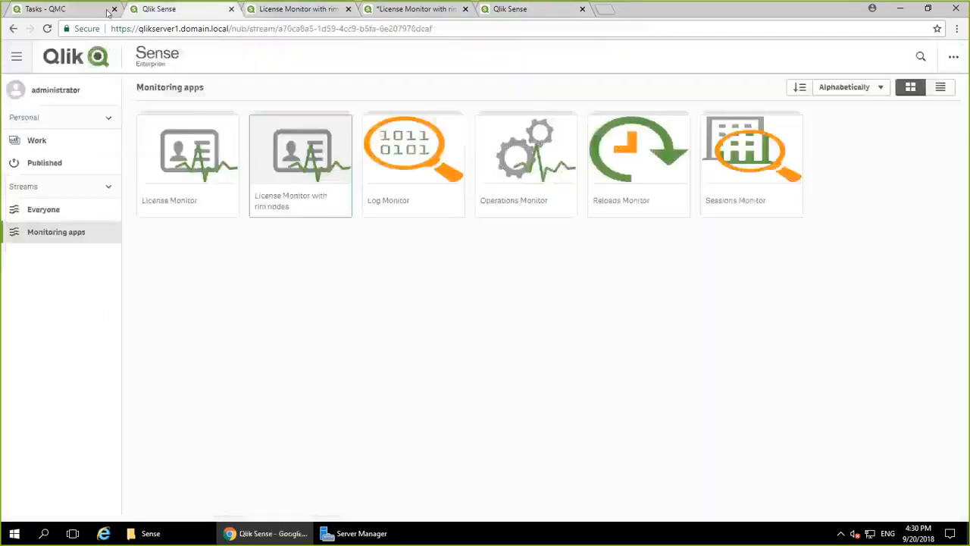
left_click(46, 9)
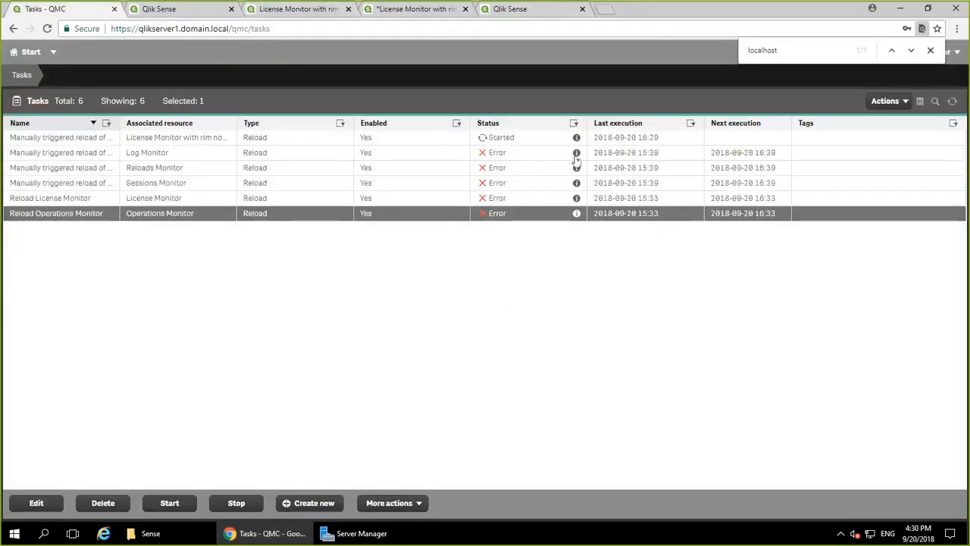
left_click(576, 214)
left_click(810, 330)
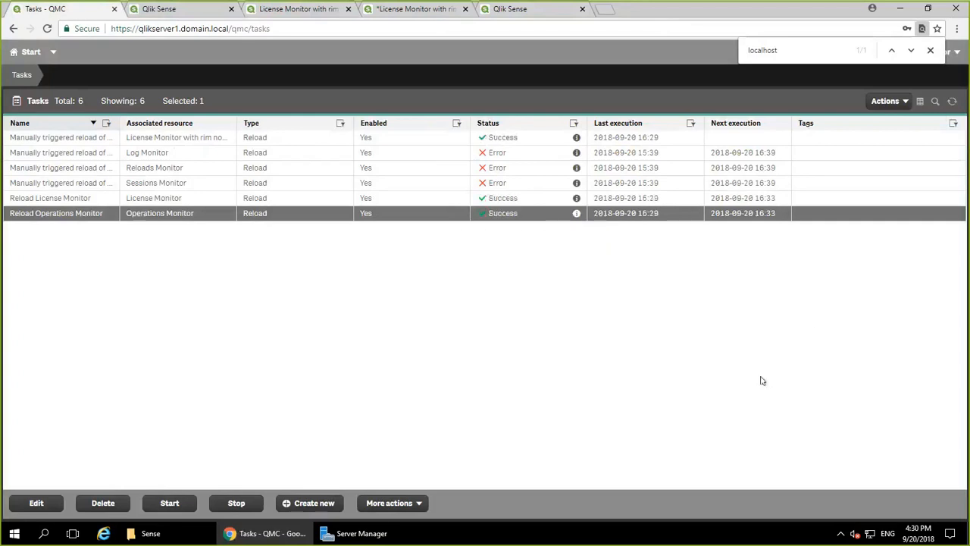
left_click(899, 9)
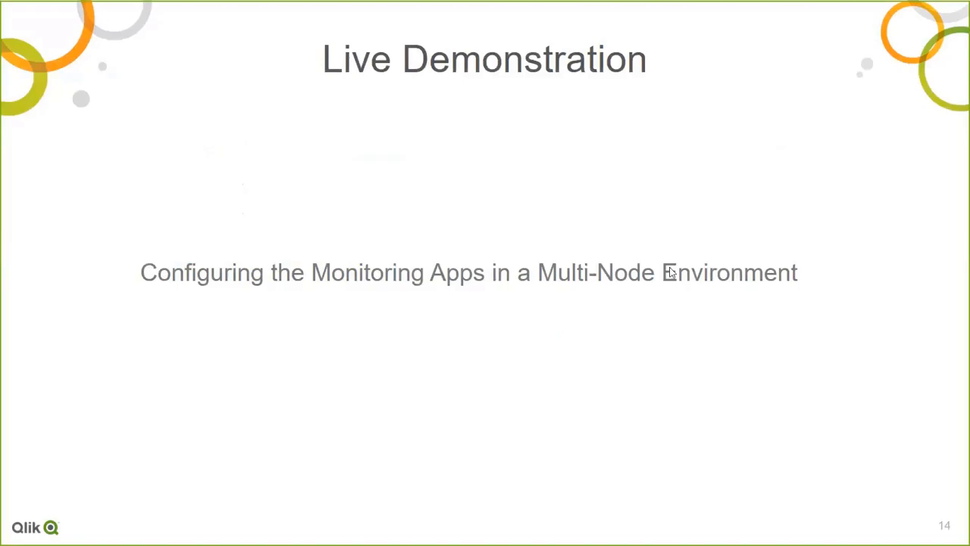
key("Right")
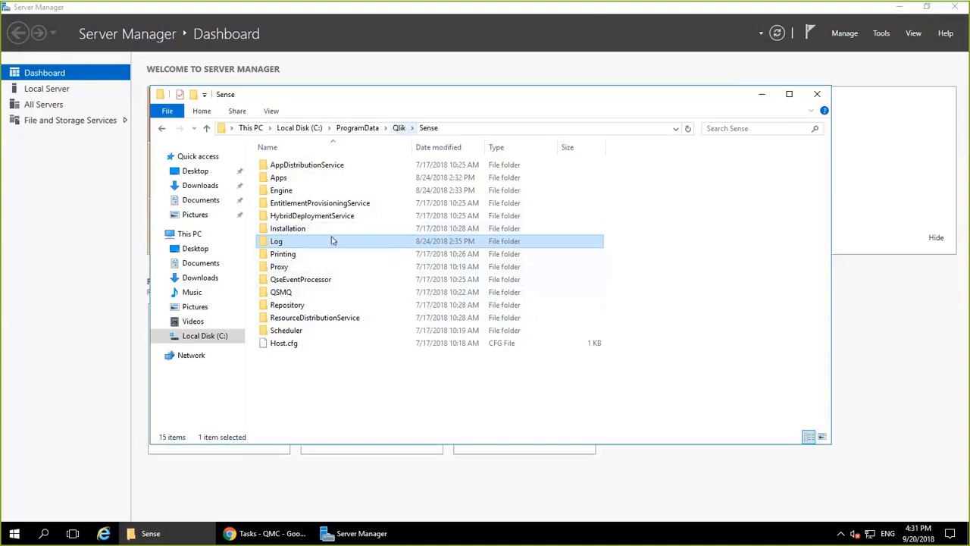
Open the Repository\DefaultApps folder inside C:\ProgramData\Qlik\Sense to view the default monitoring app QVF files.
left_click(300, 307)
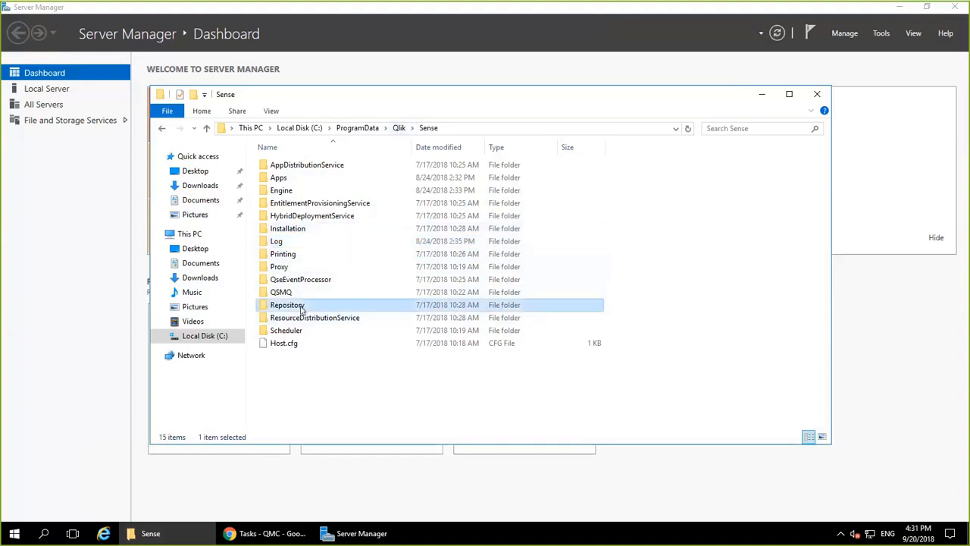
double_click(300, 307)
double_click(316, 167)
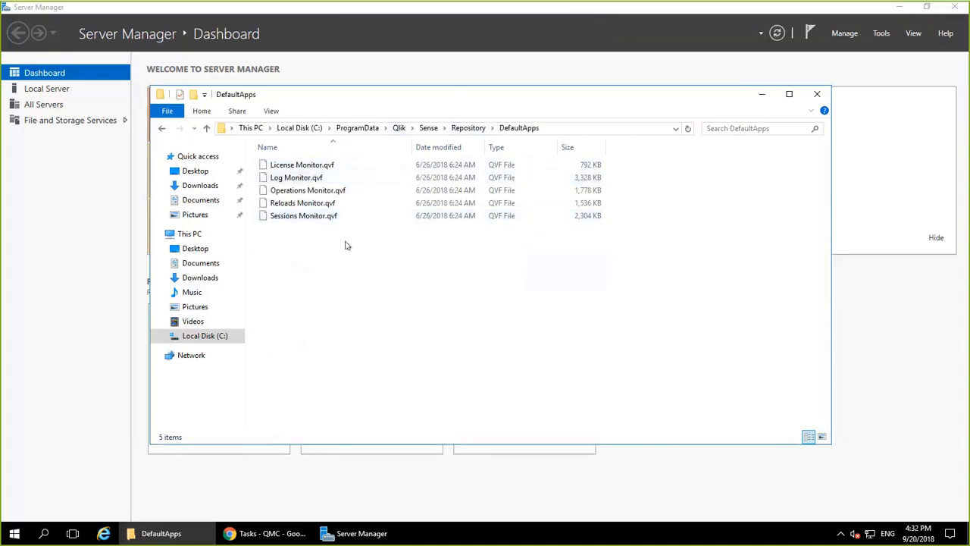
In the QMC Apps overview, start an app import to examine the DefaultApps folder path in the file chooser, and cancel without importing.
left_click(261, 534)
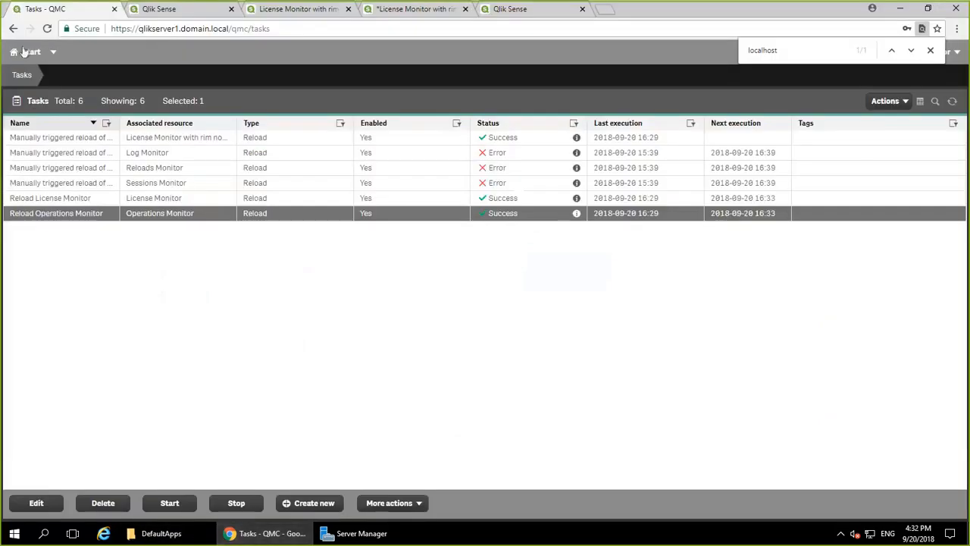
left_click(25, 51)
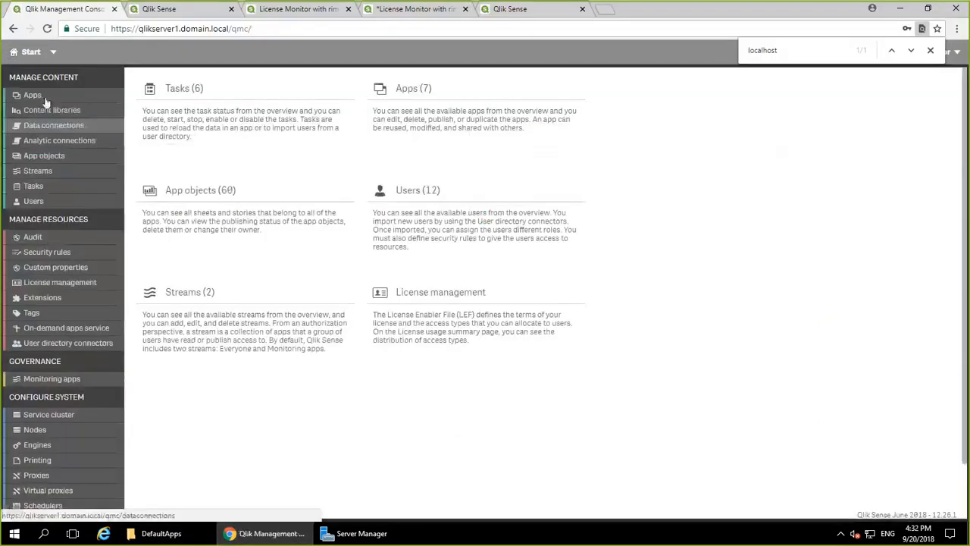
left_click(23, 95)
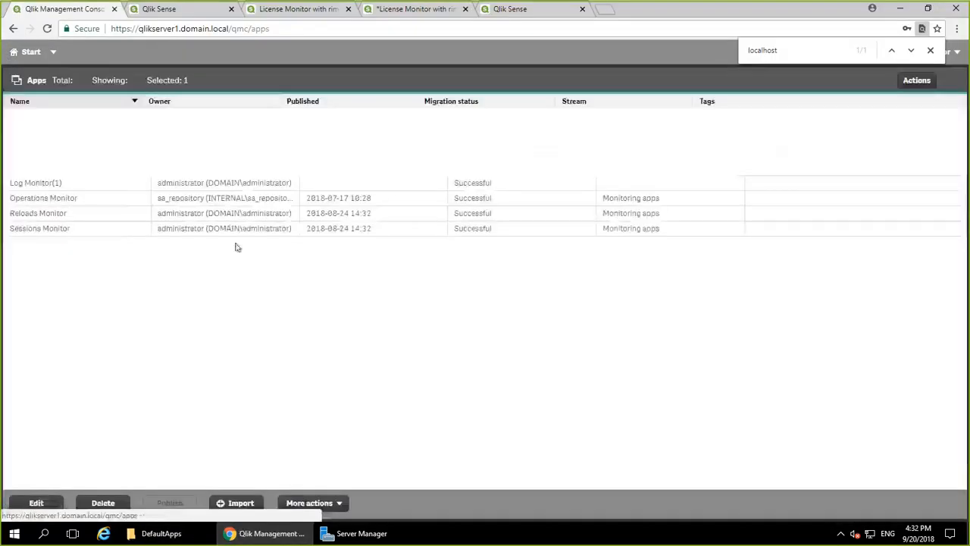
left_click(314, 503)
left_click(231, 503)
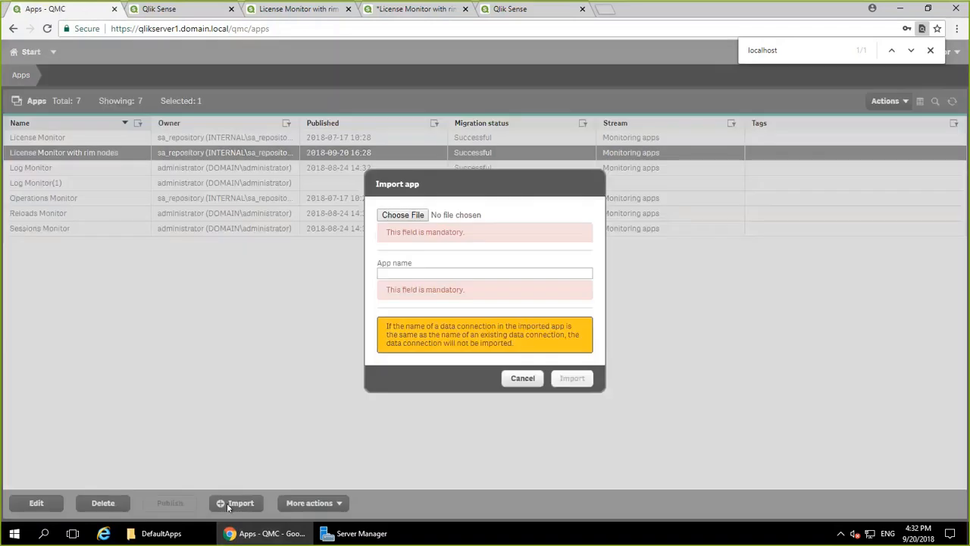
left_click(402, 215)
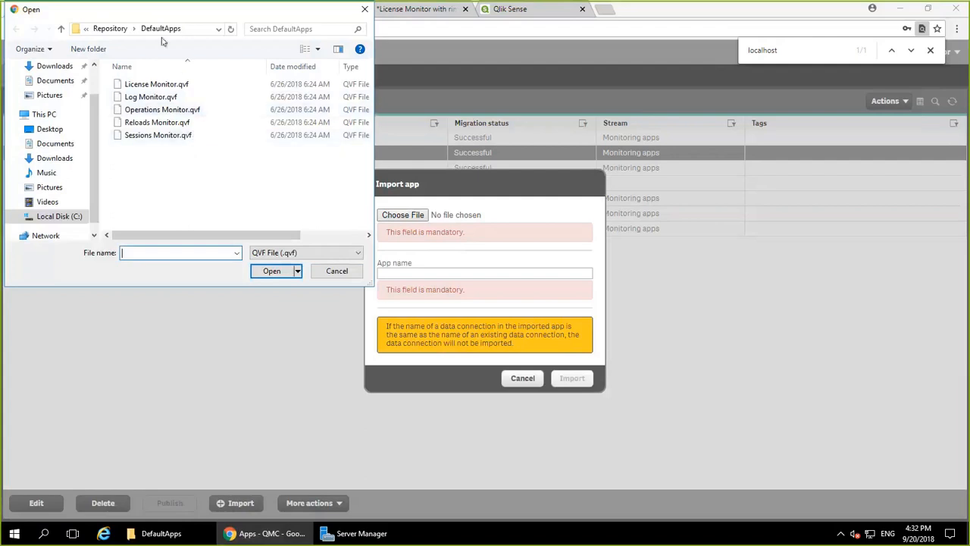
left_click(77, 28)
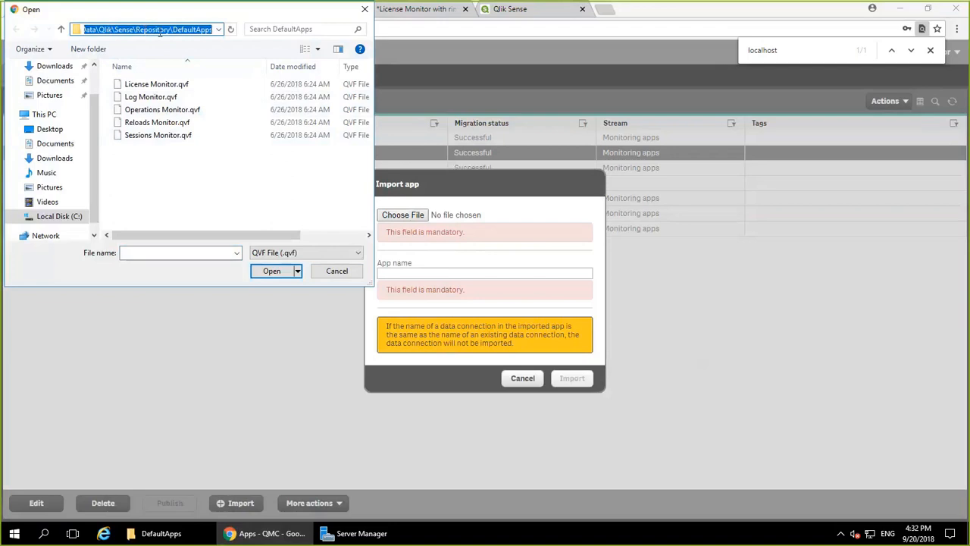
left_click(328, 273)
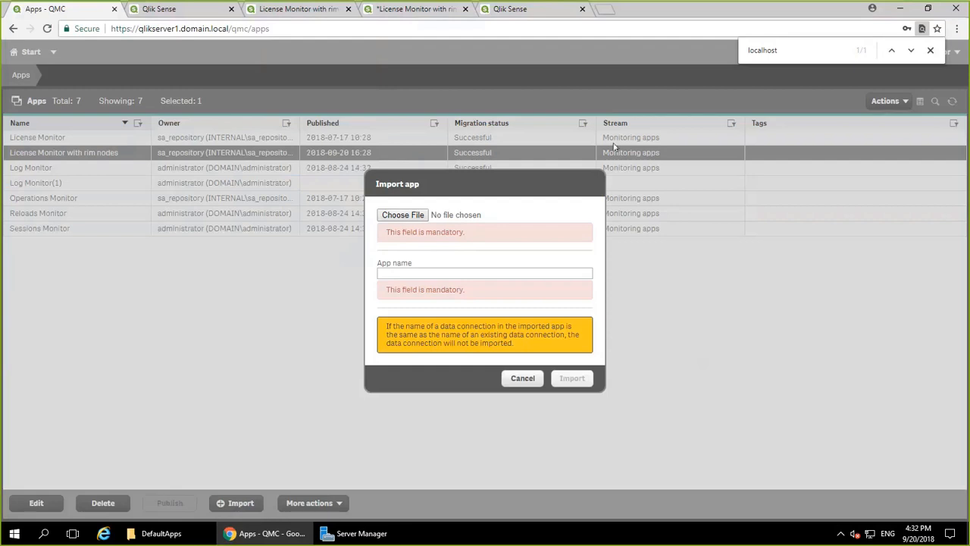
left_click(522, 377)
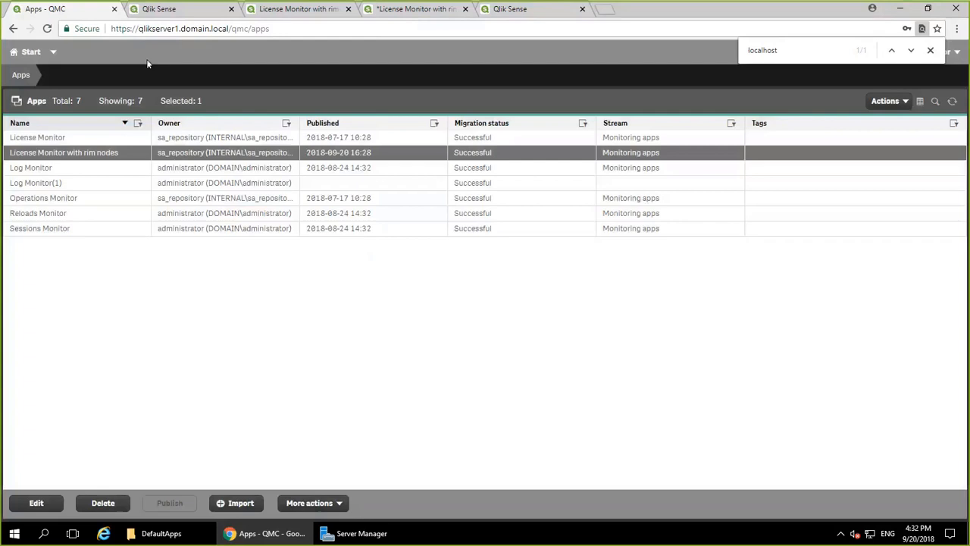
Review the list of data connections and their owners in the QMC, then return to the Apps overview.
left_click(30, 52)
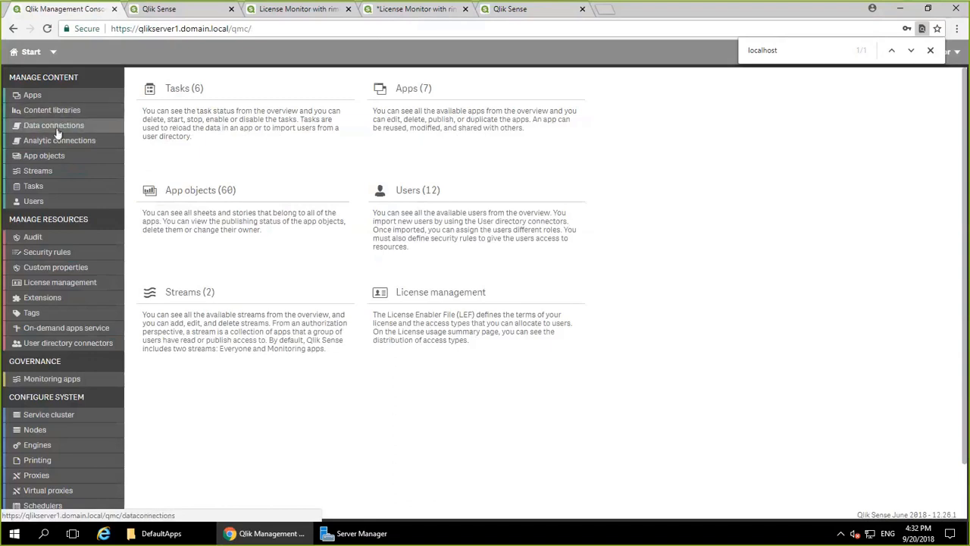
left_click(31, 126)
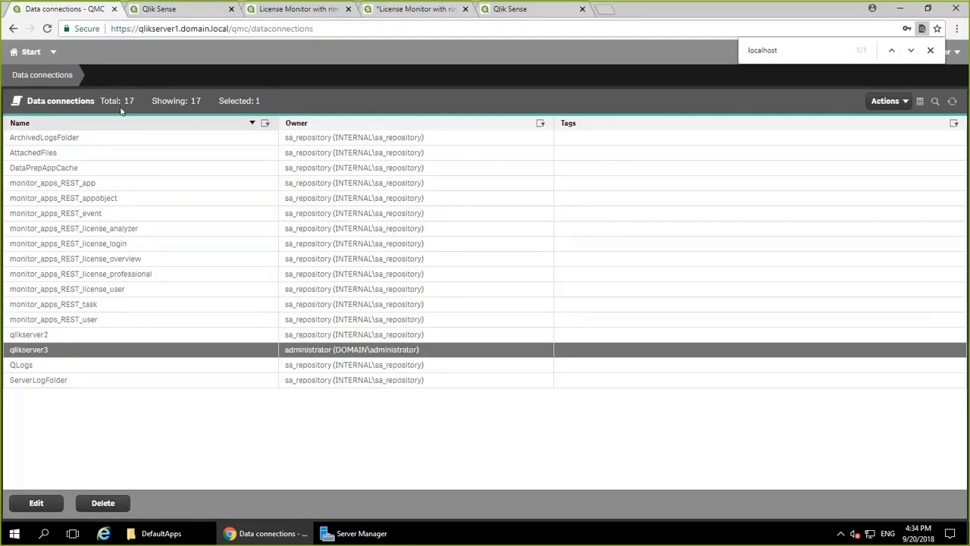
left_click(36, 57)
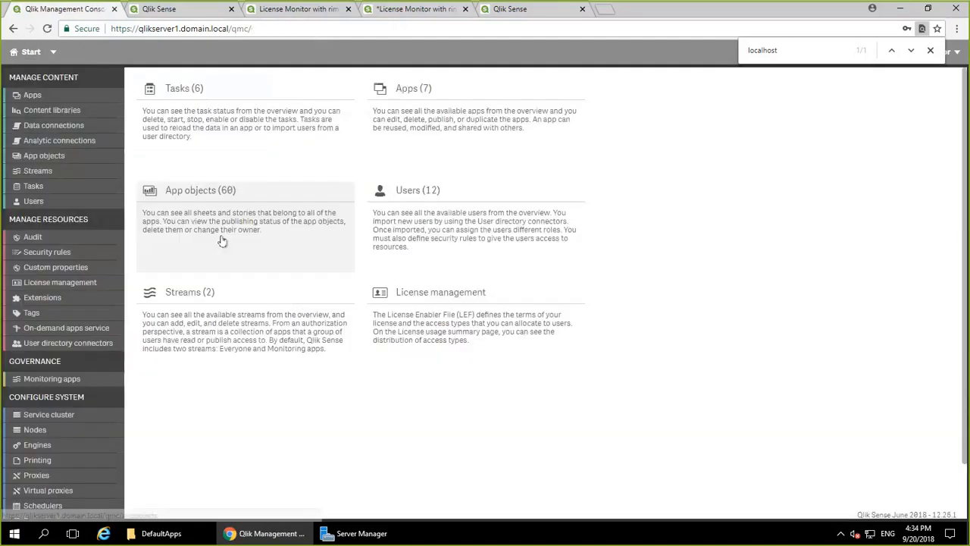
left_click(57, 95)
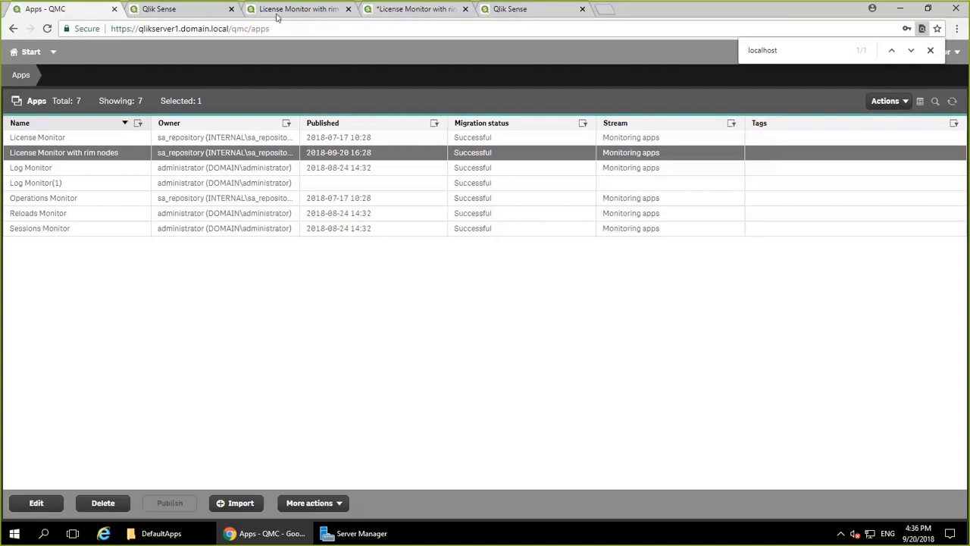
Open the Sessions Monitor app from the Monitoring apps stream in the qlikserver2 hub and view its Dashboard sheet.
left_click(500, 9)
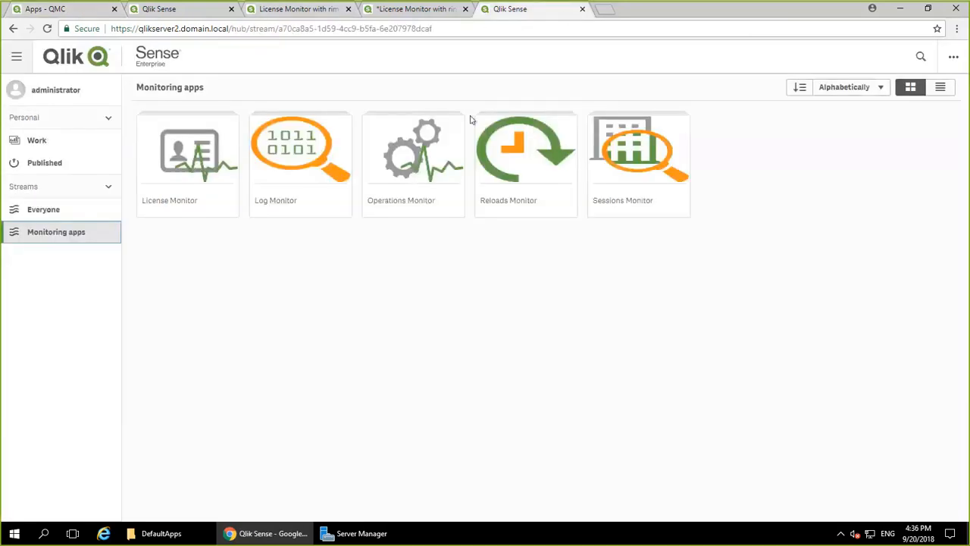
left_click(639, 155)
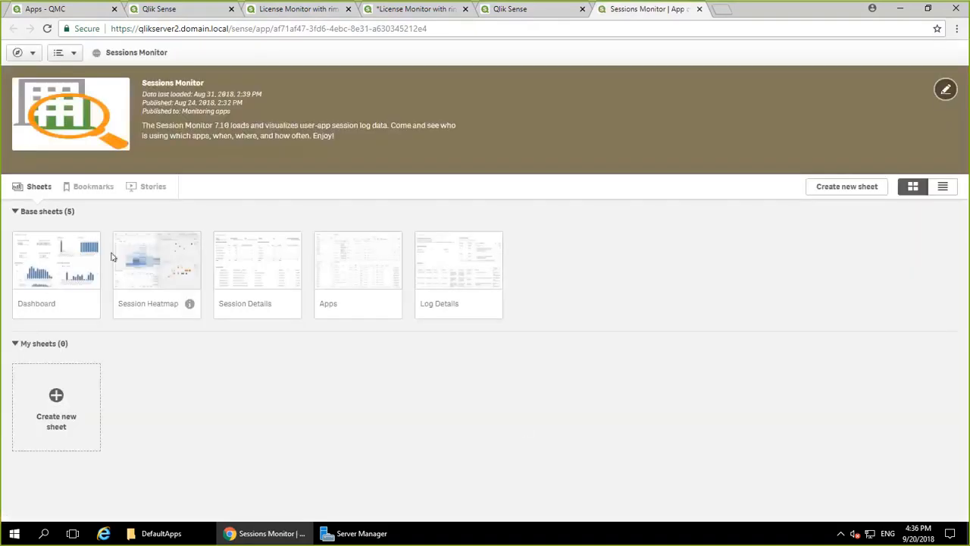
left_click(64, 279)
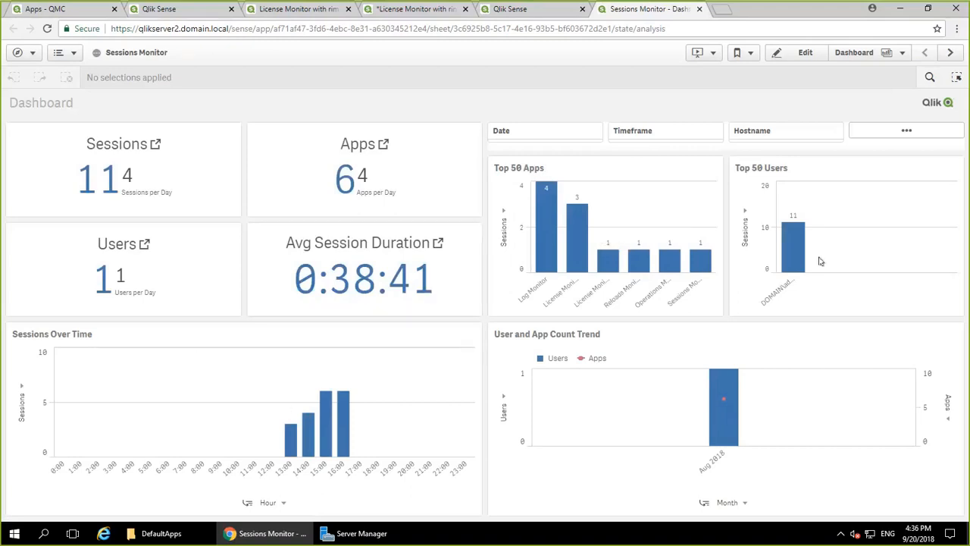
Play the About the Sessions Monitor story through to its Dashboard slide, then close it.
left_click(17, 54)
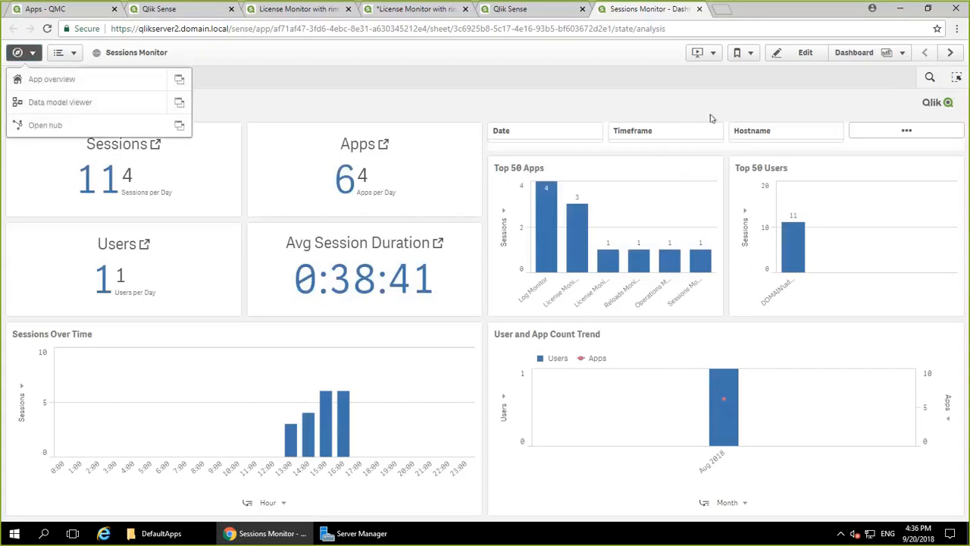
left_click(703, 66)
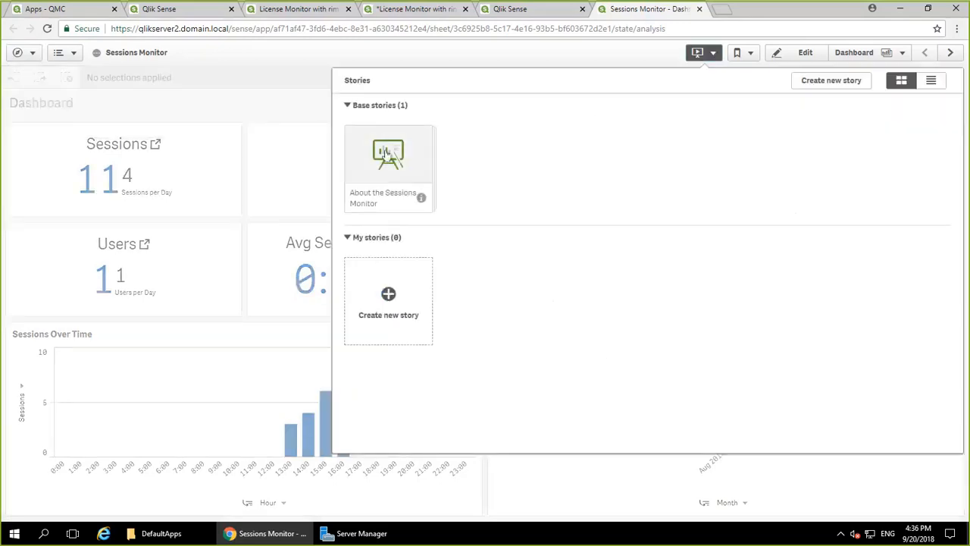
left_click(386, 152)
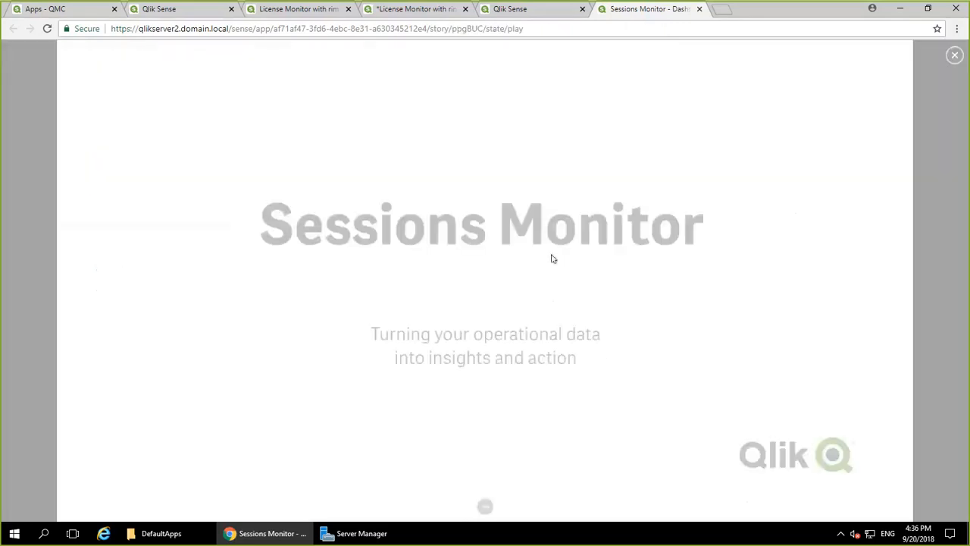
key("Right")
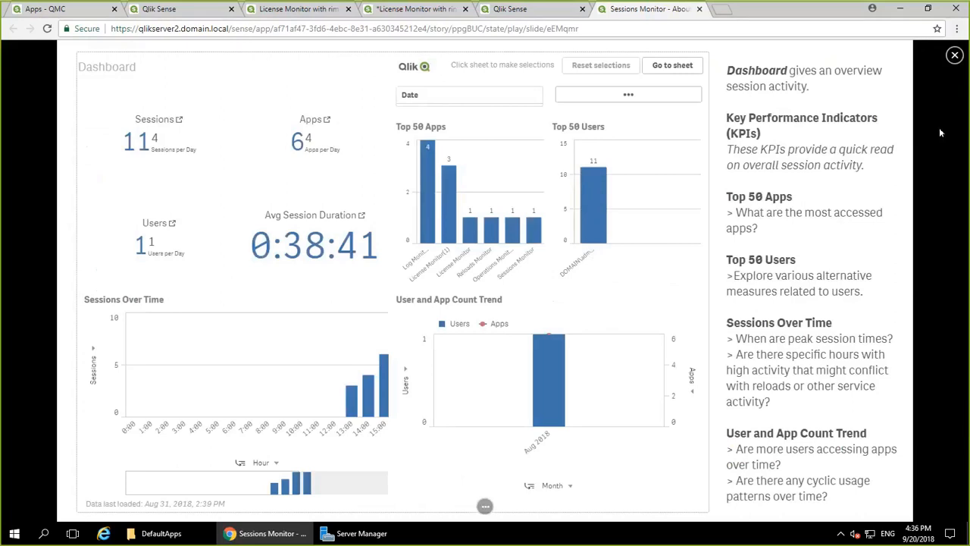
left_click(954, 56)
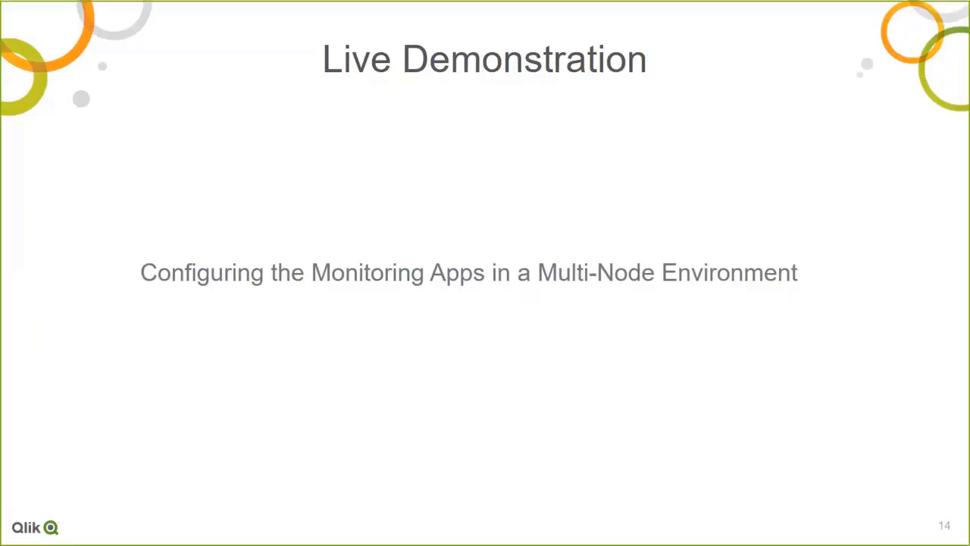
key("Page_Up")
key("Page_Up")
key("Page_Up")
key("Page_Up")
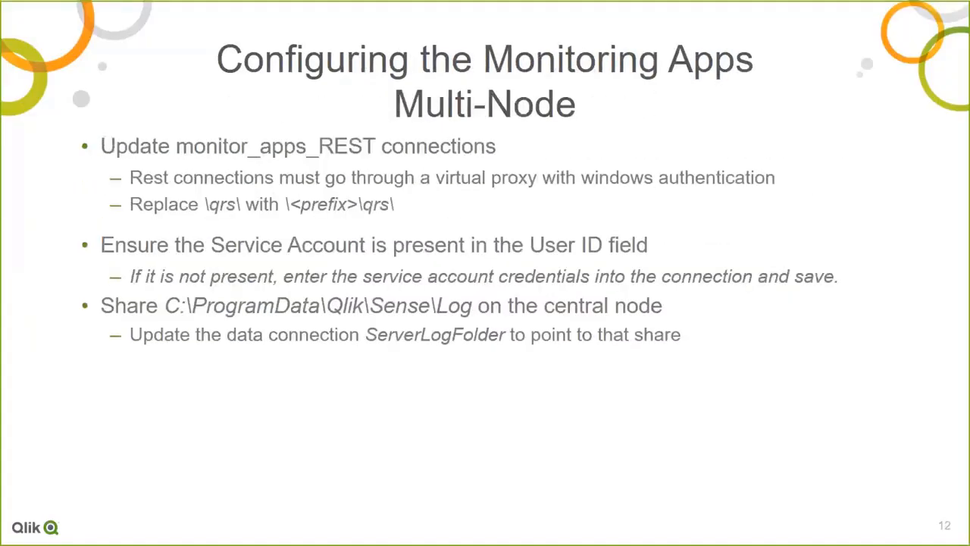